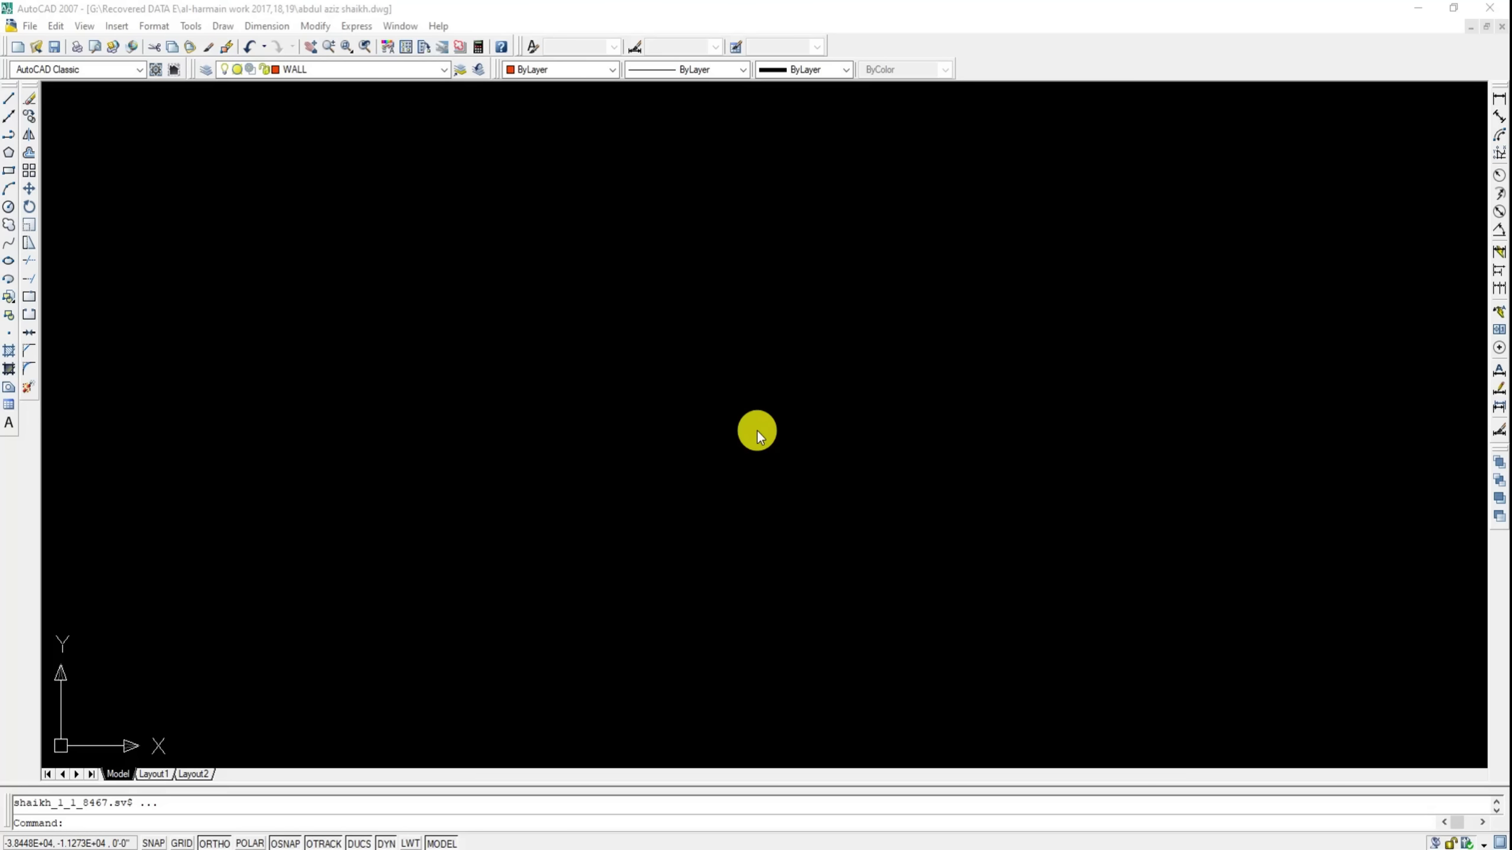
Draw a trial 8' line, then window-select and erase it
{"action": "scroll", "coordinate": [723, 392], "scroll_direction": "down", "scroll_amount": 3}
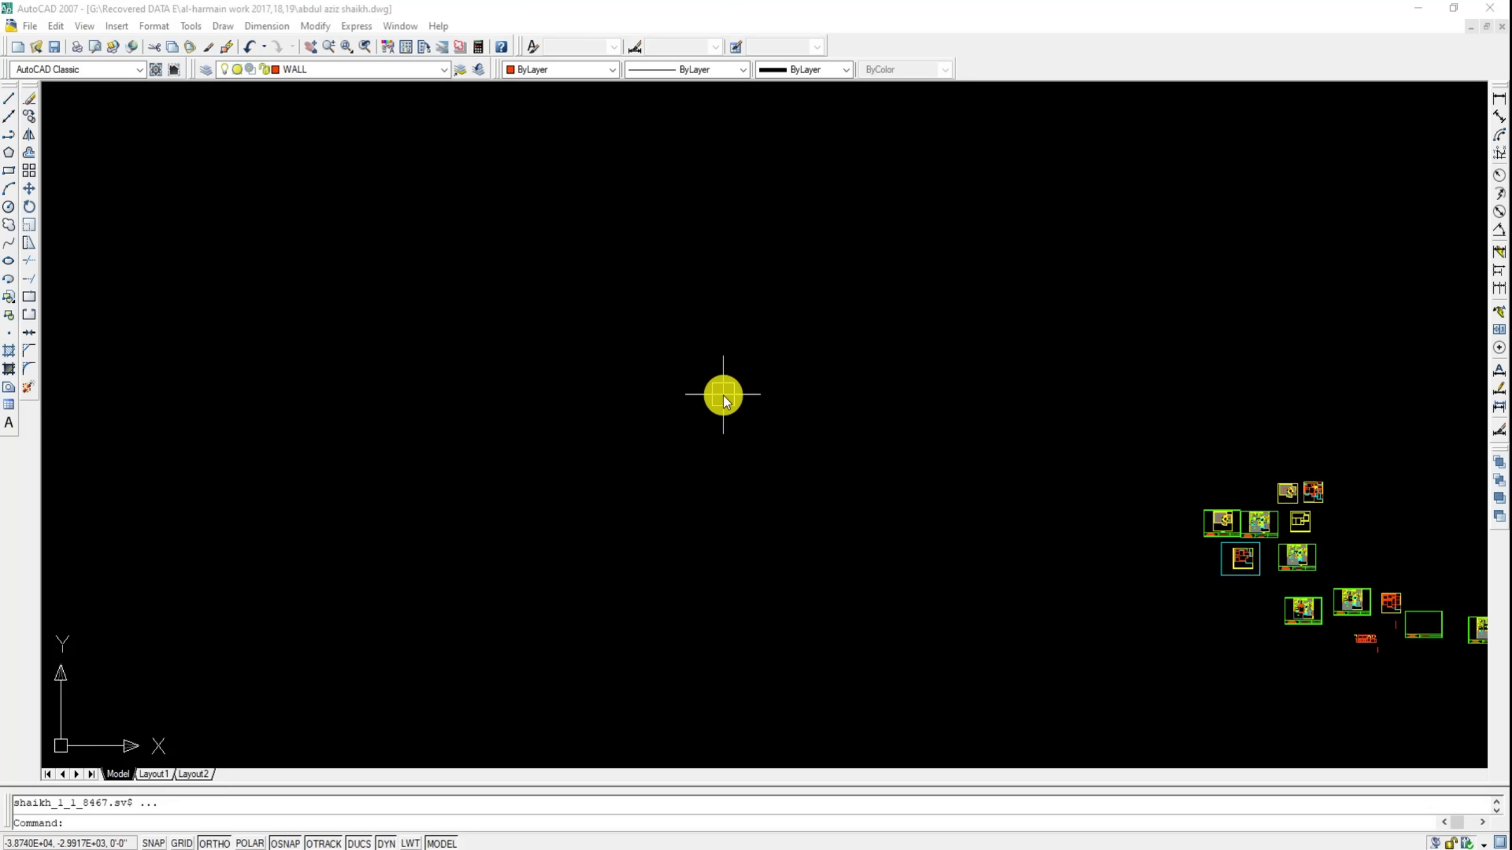
{"action": "scroll", "coordinate": [723, 391], "scroll_direction": "up", "scroll_amount": 3}
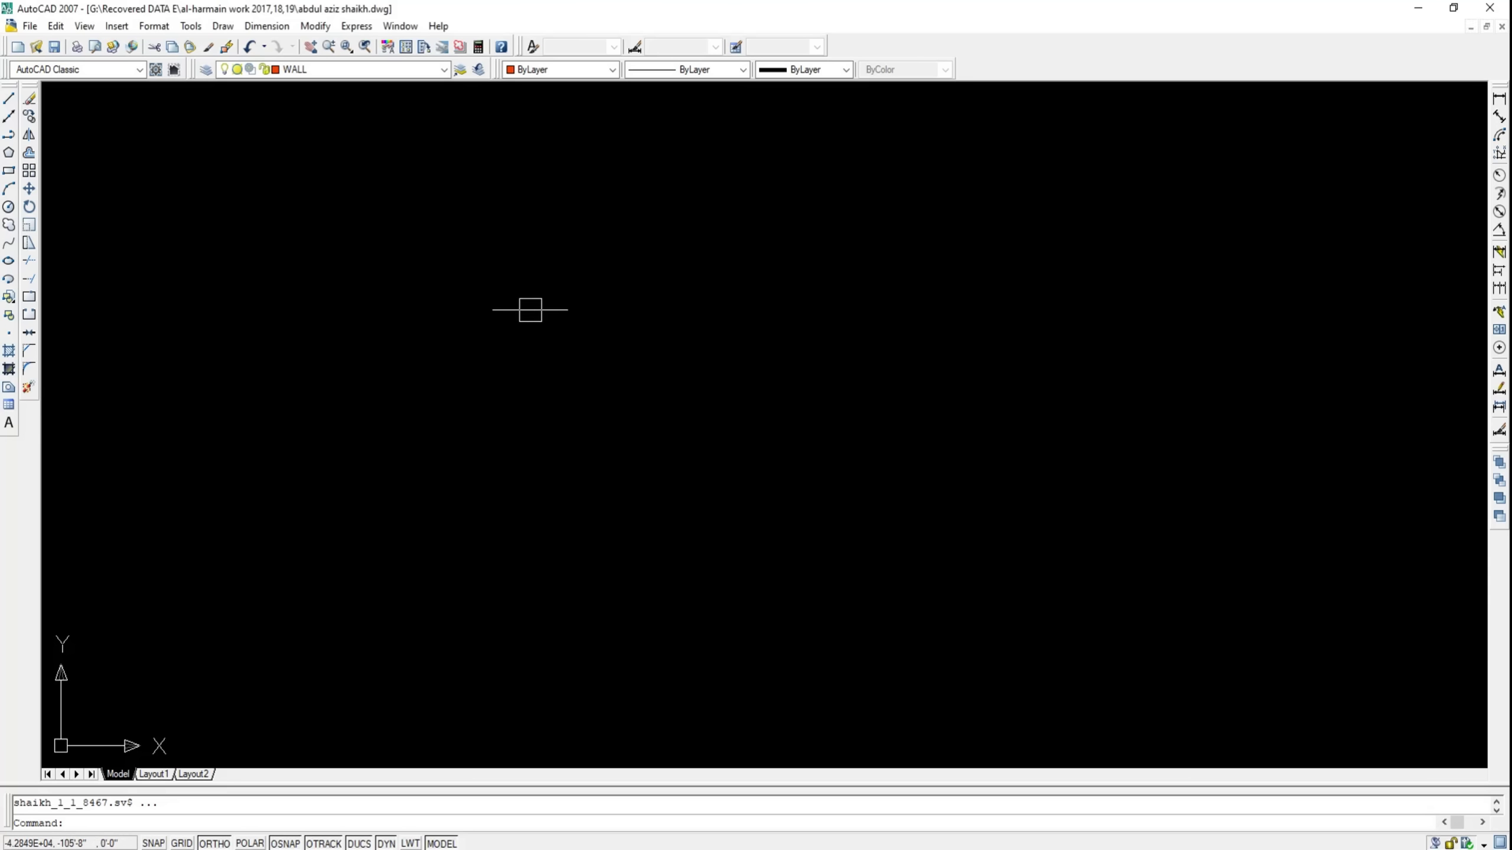
{"action": "left_click", "coordinate": [9, 98]}
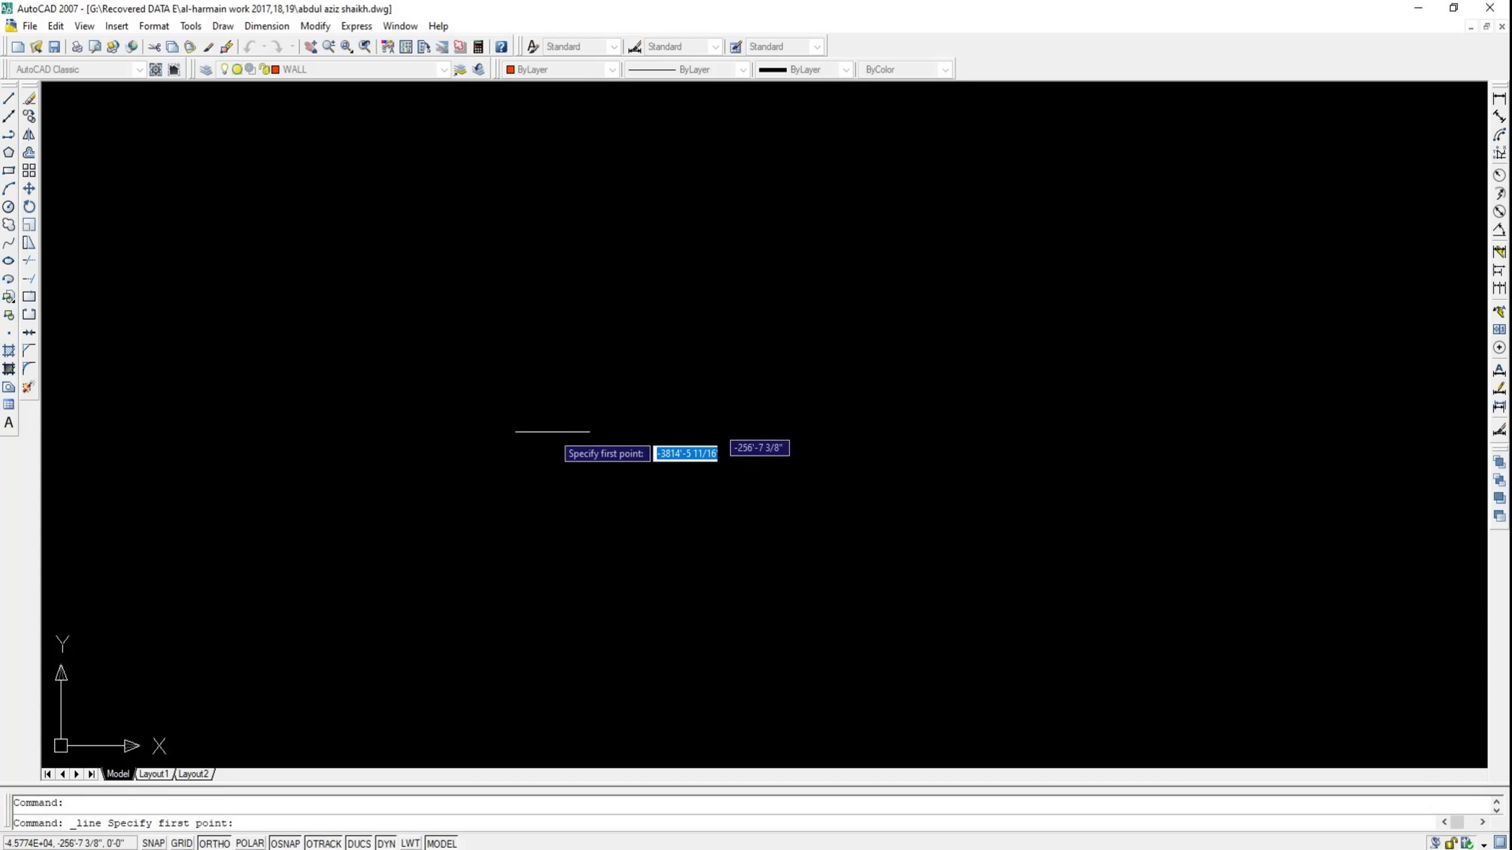
{"action": "left_click", "coordinate": [543, 422]}
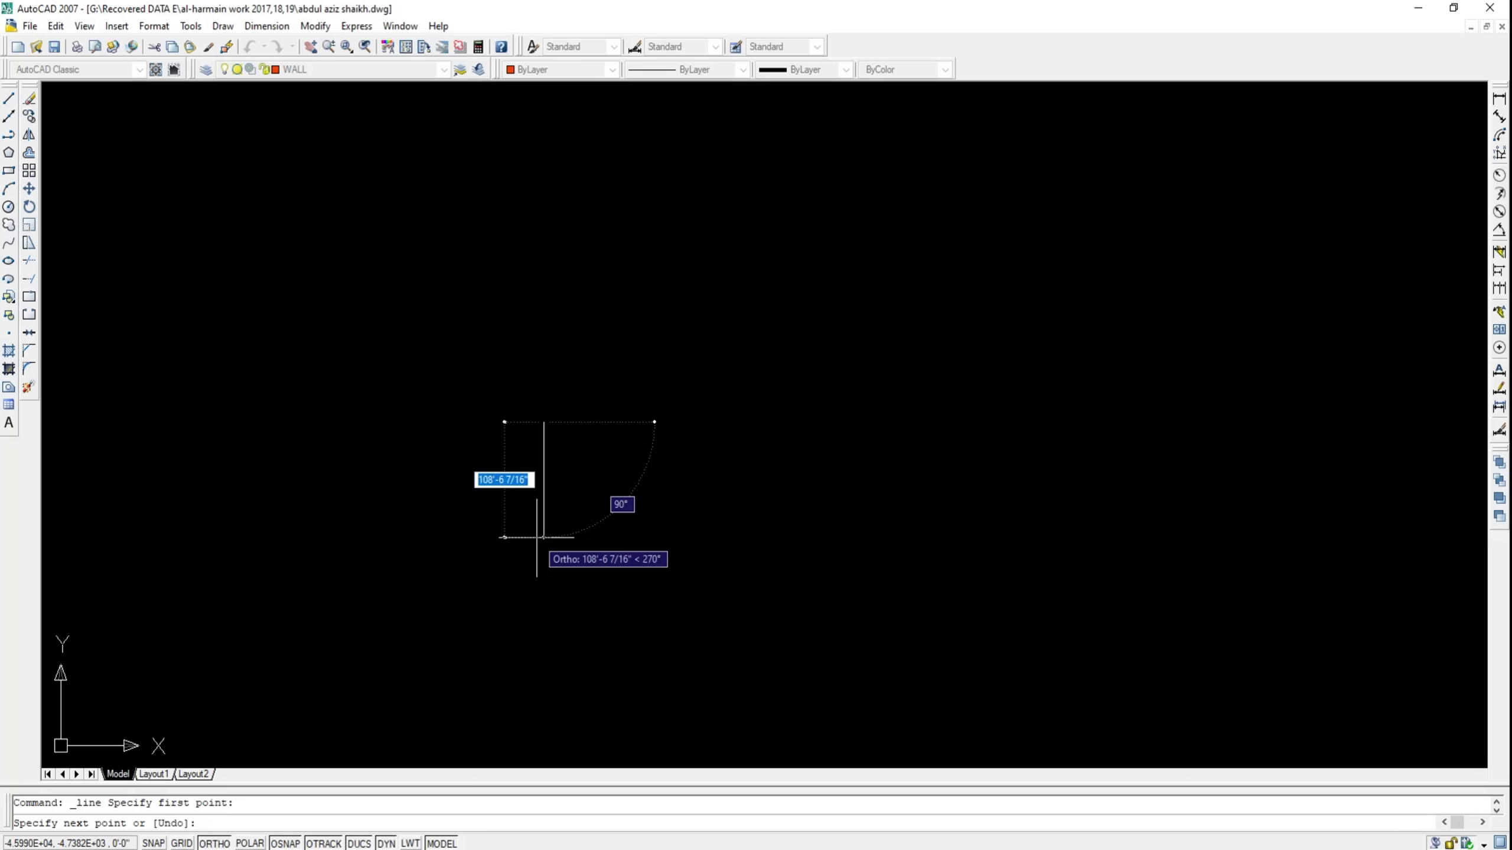
{"action": "type", "text": "8"}
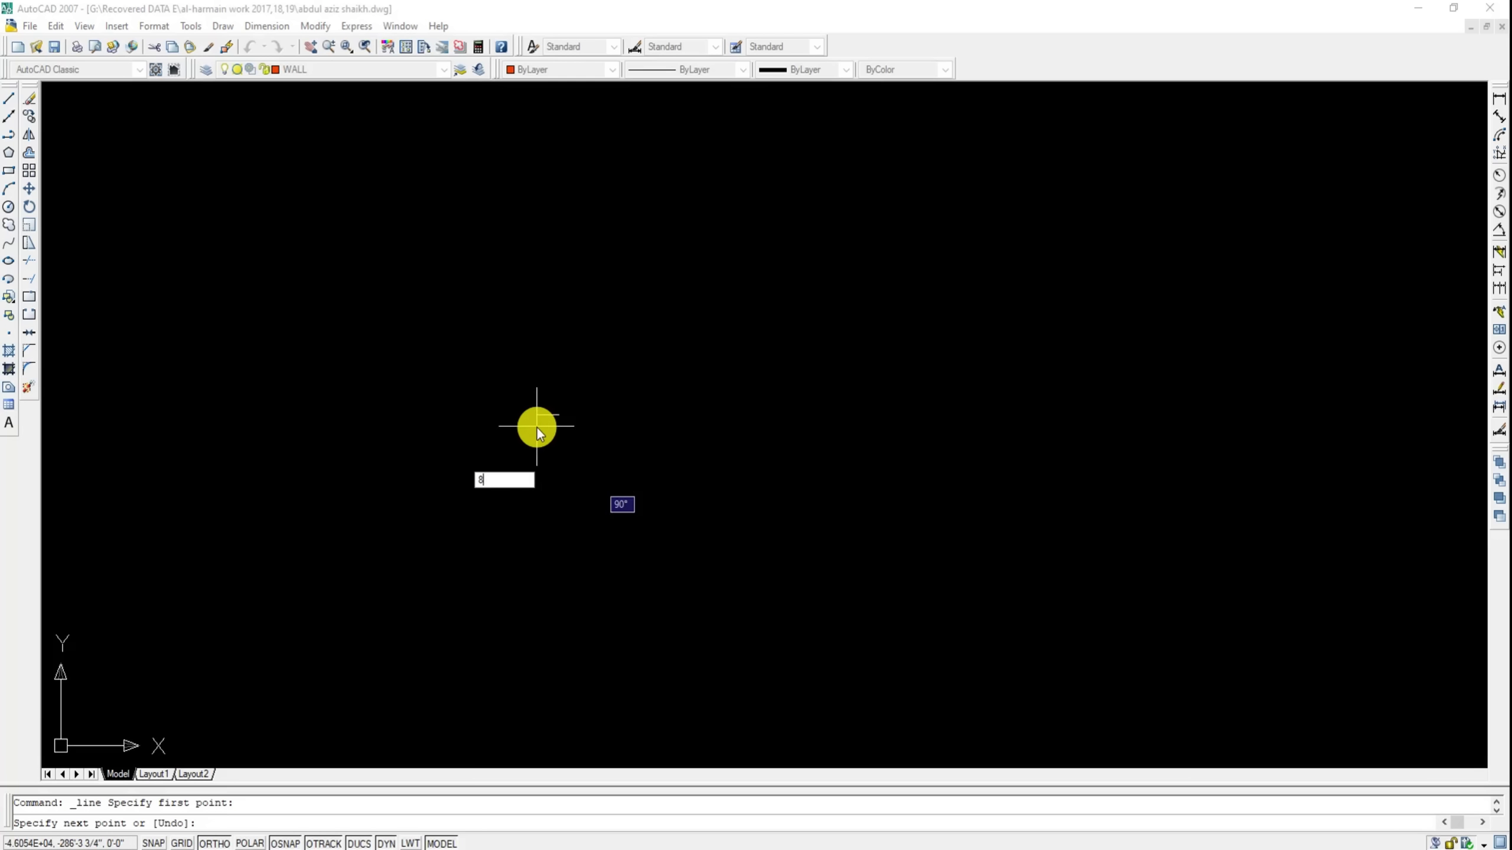
{"action": "key", "text": "Return"}
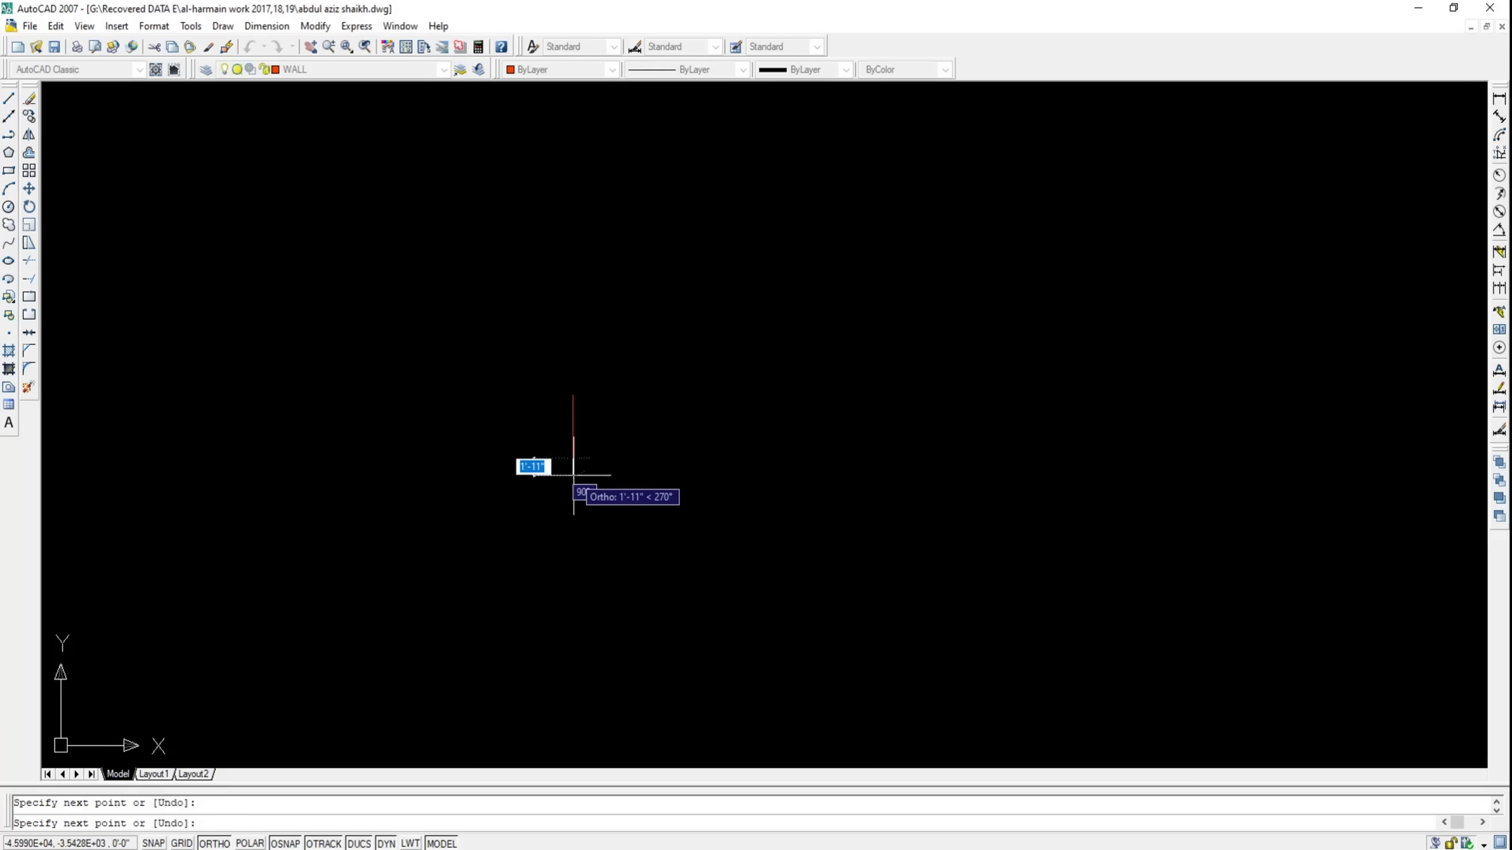
{"action": "key", "text": "Escape"}
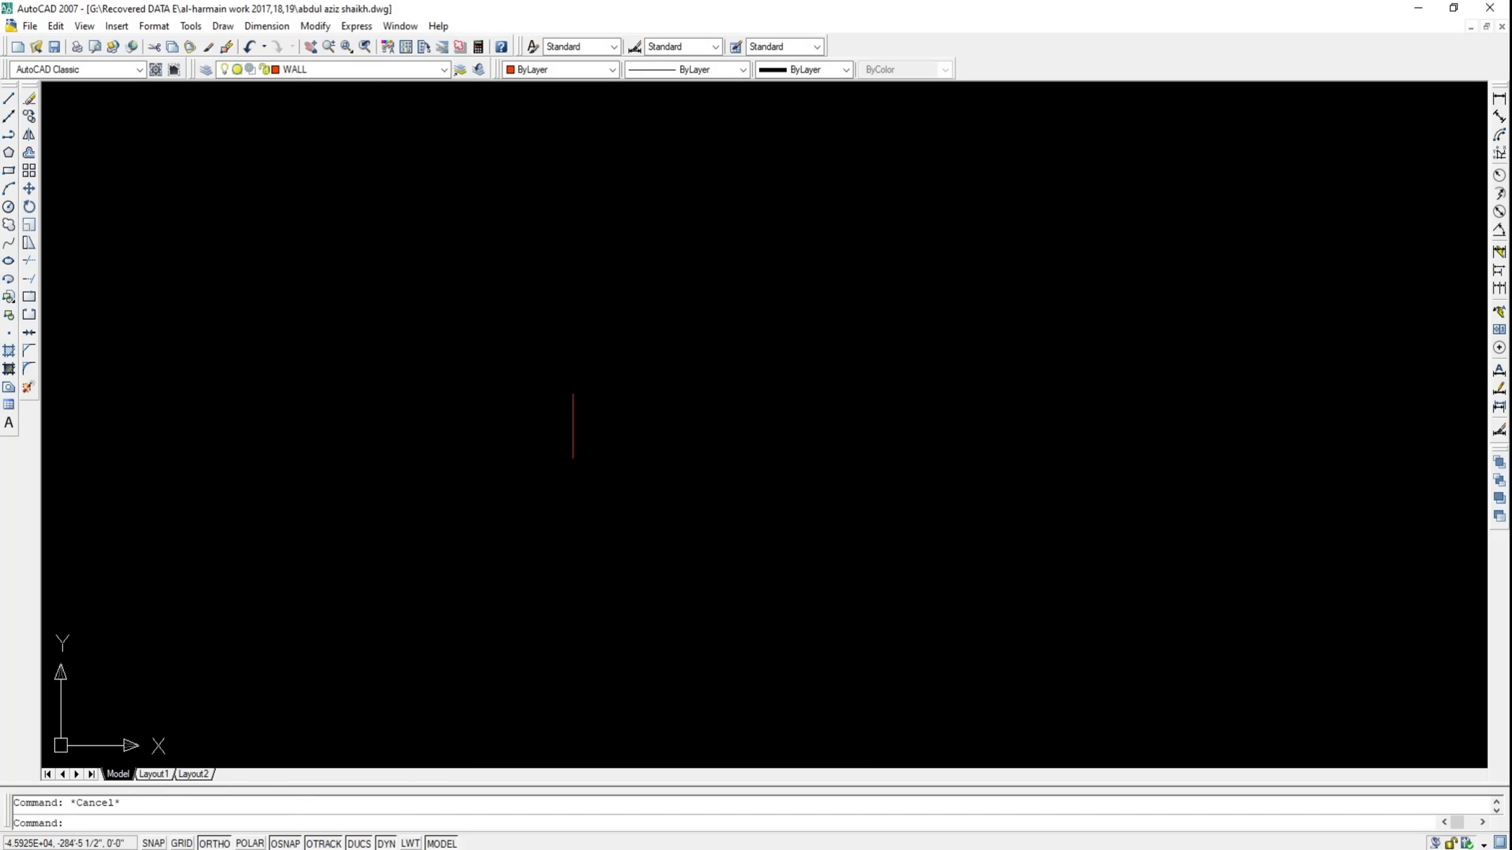
{"action": "left_click_drag", "start_coordinate": [607, 381], "coordinate": [468, 504]}
{"action": "key", "text": "Delete"}
Draw the door's 8' vertical left edge
{"action": "left_click", "coordinate": [8, 99]}
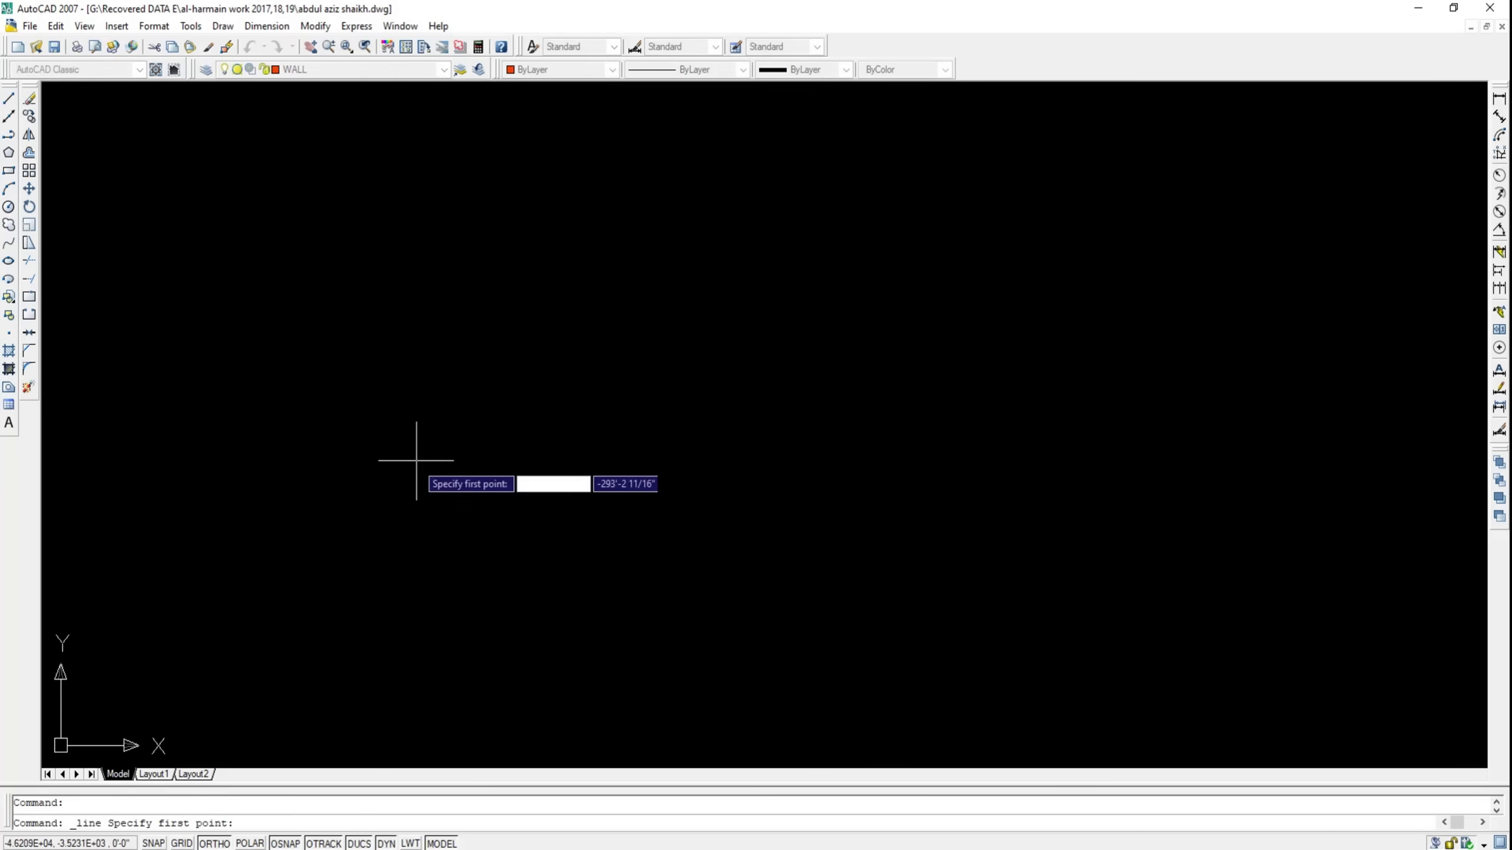
{"action": "left_click", "coordinate": [441, 531]}
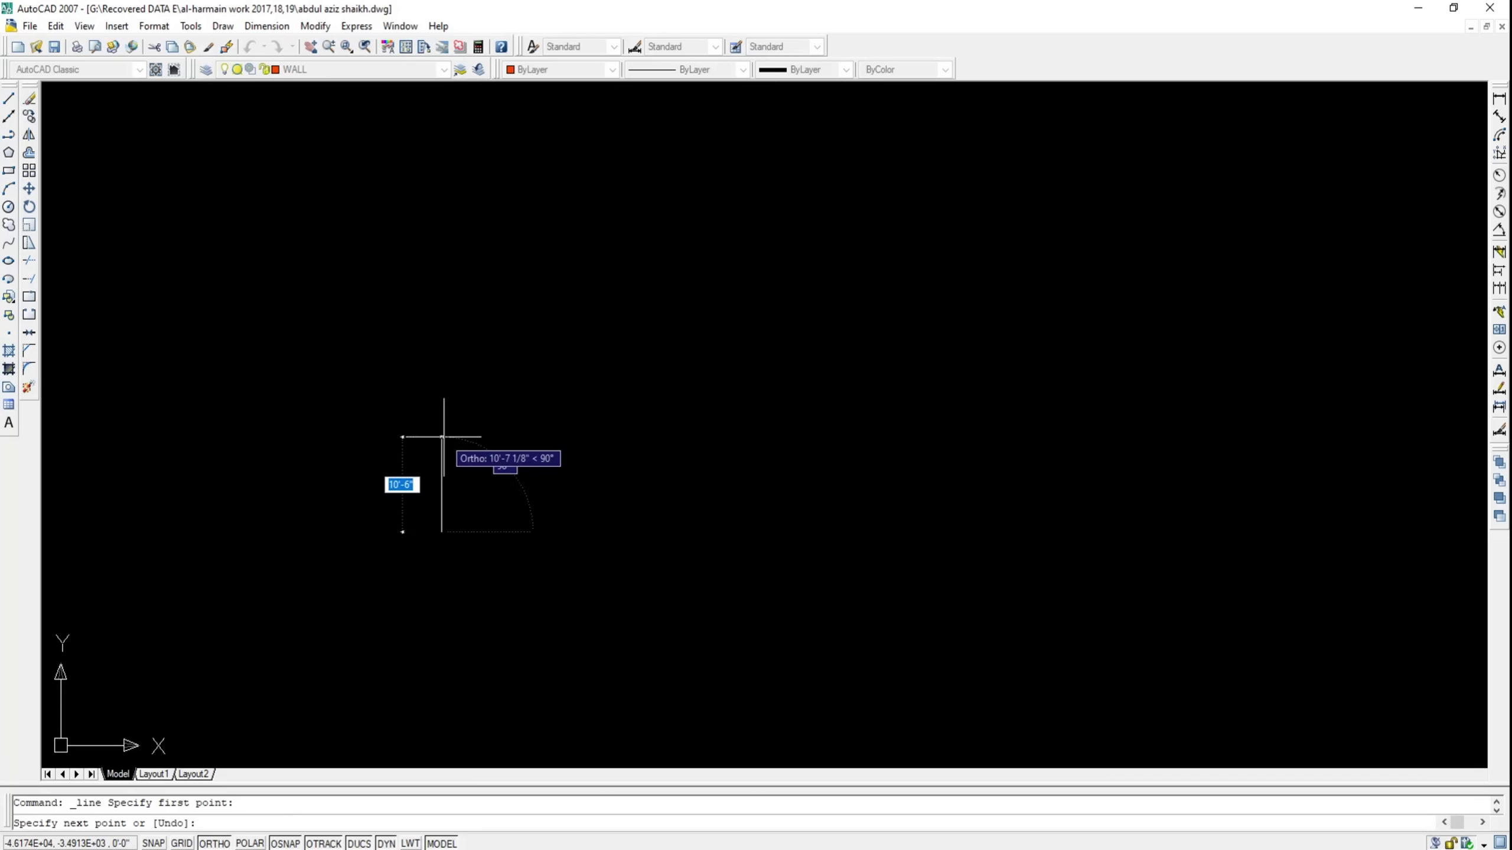
{"action": "type", "text": "8"}
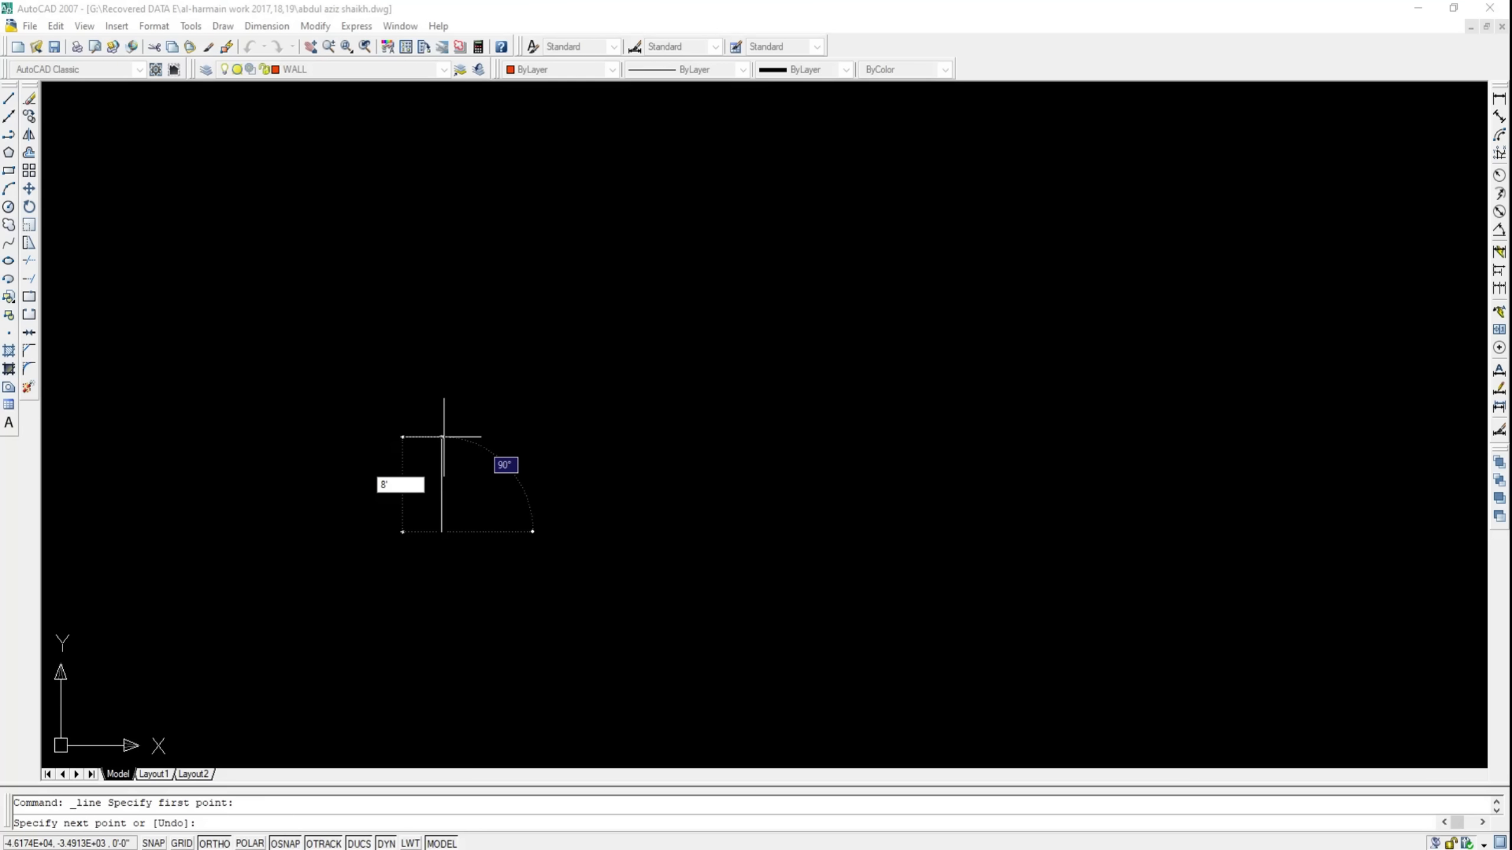
{"action": "key", "text": "Return"}
{"action": "scroll", "coordinate": [458, 428], "scroll_direction": "up", "scroll_amount": 3}
{"action": "key", "text": "Escape"}
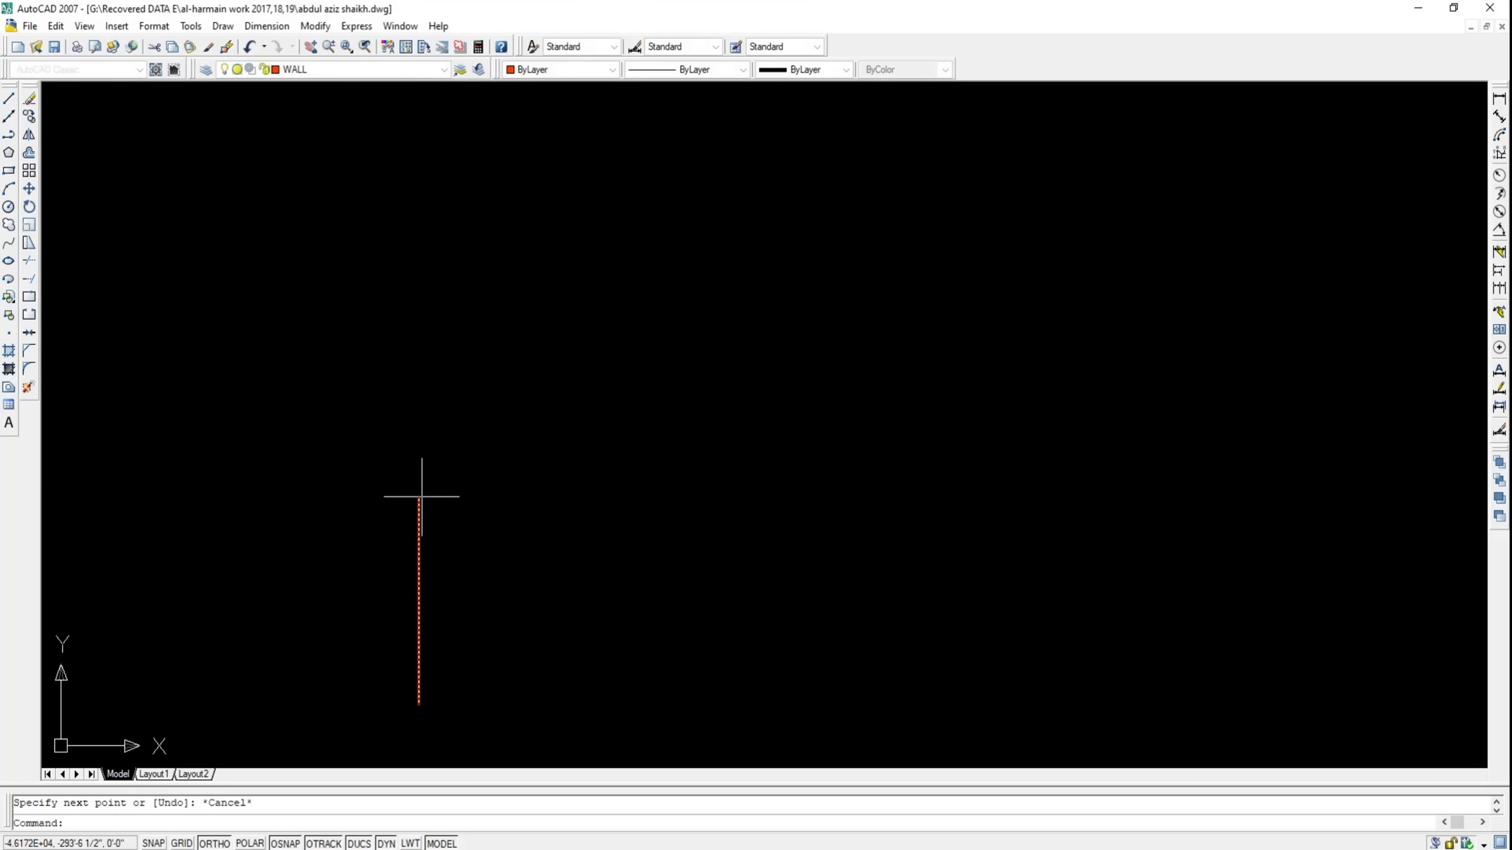
Add the 6' top edge and the door's right-hand side
{"action": "key", "text": "Return"}
{"action": "left_click", "coordinate": [420, 496]}
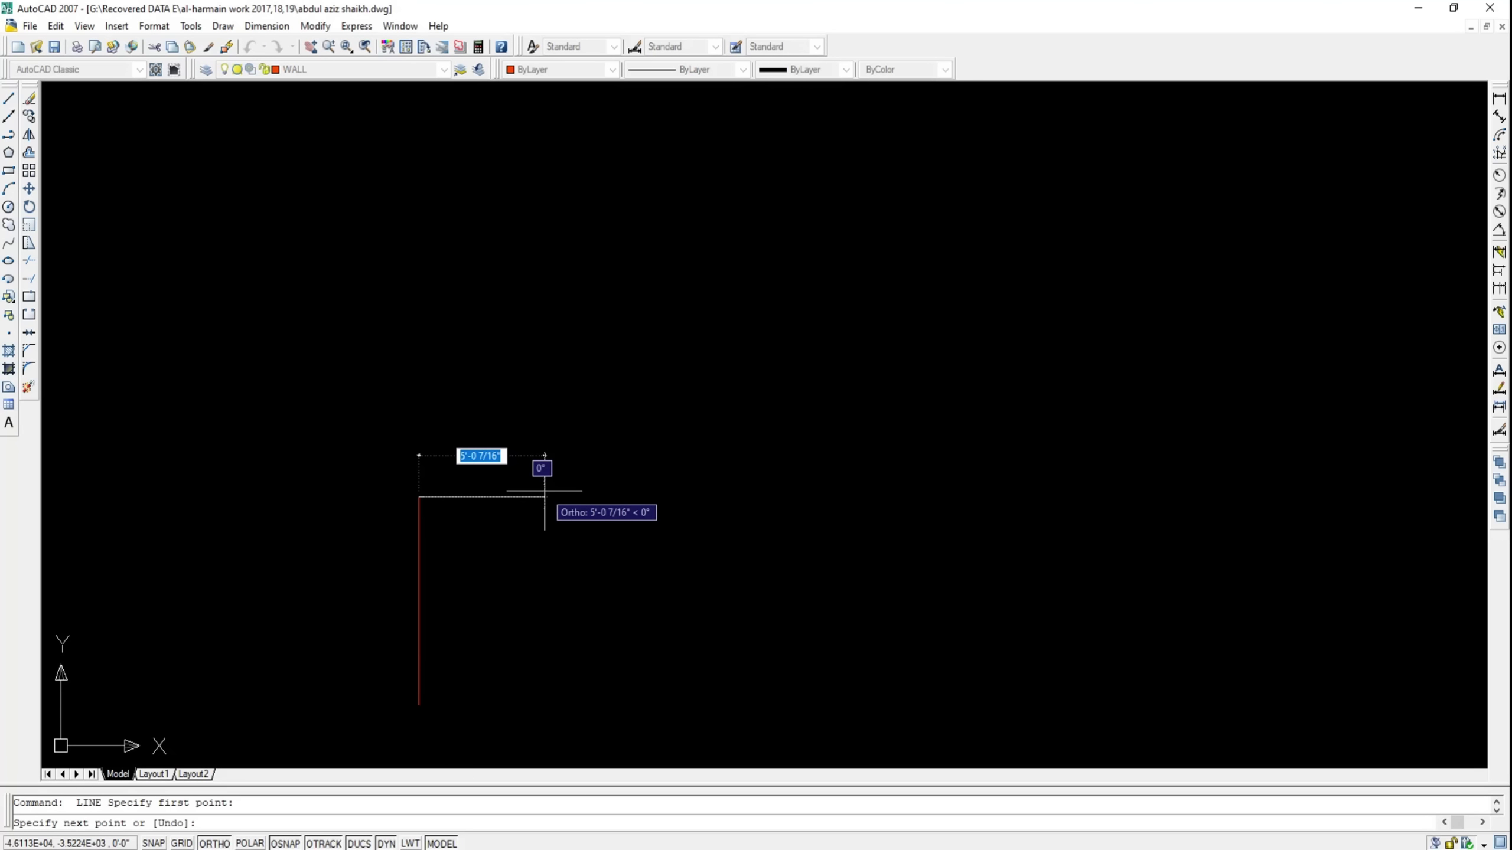
{"action": "type", "text": "6'"}
{"action": "key", "text": "Return"}
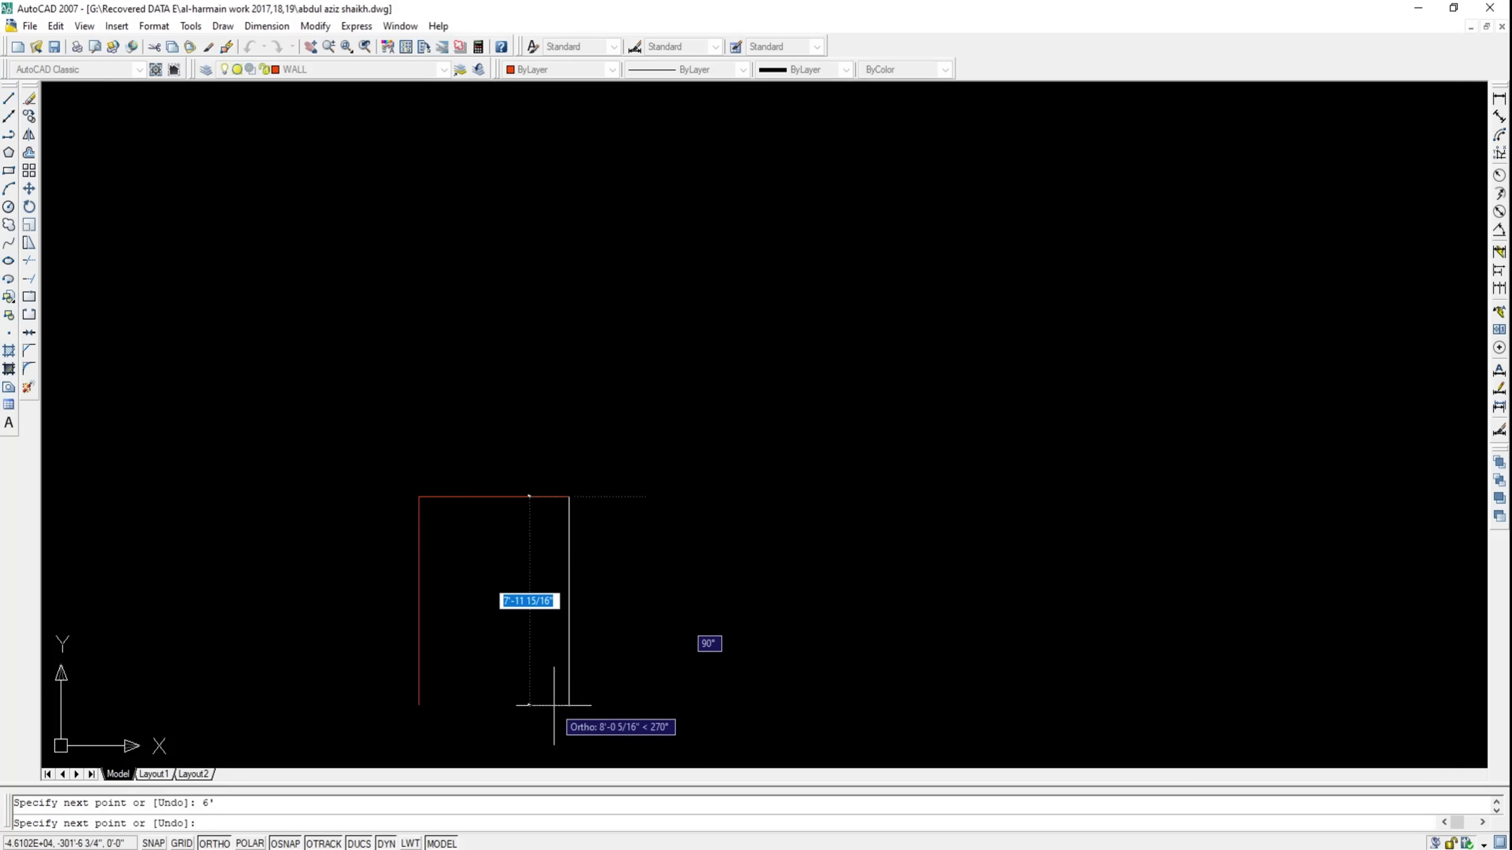
{"action": "left_click", "coordinate": [553, 706]}
{"action": "scroll", "coordinate": [553, 706], "scroll_direction": "down", "scroll_amount": 4}
{"action": "key", "text": "Escape"}
Draw a long horizontal floor line beneath the door
{"action": "key", "text": "Return"}
{"action": "left_click", "coordinate": [332, 666]}
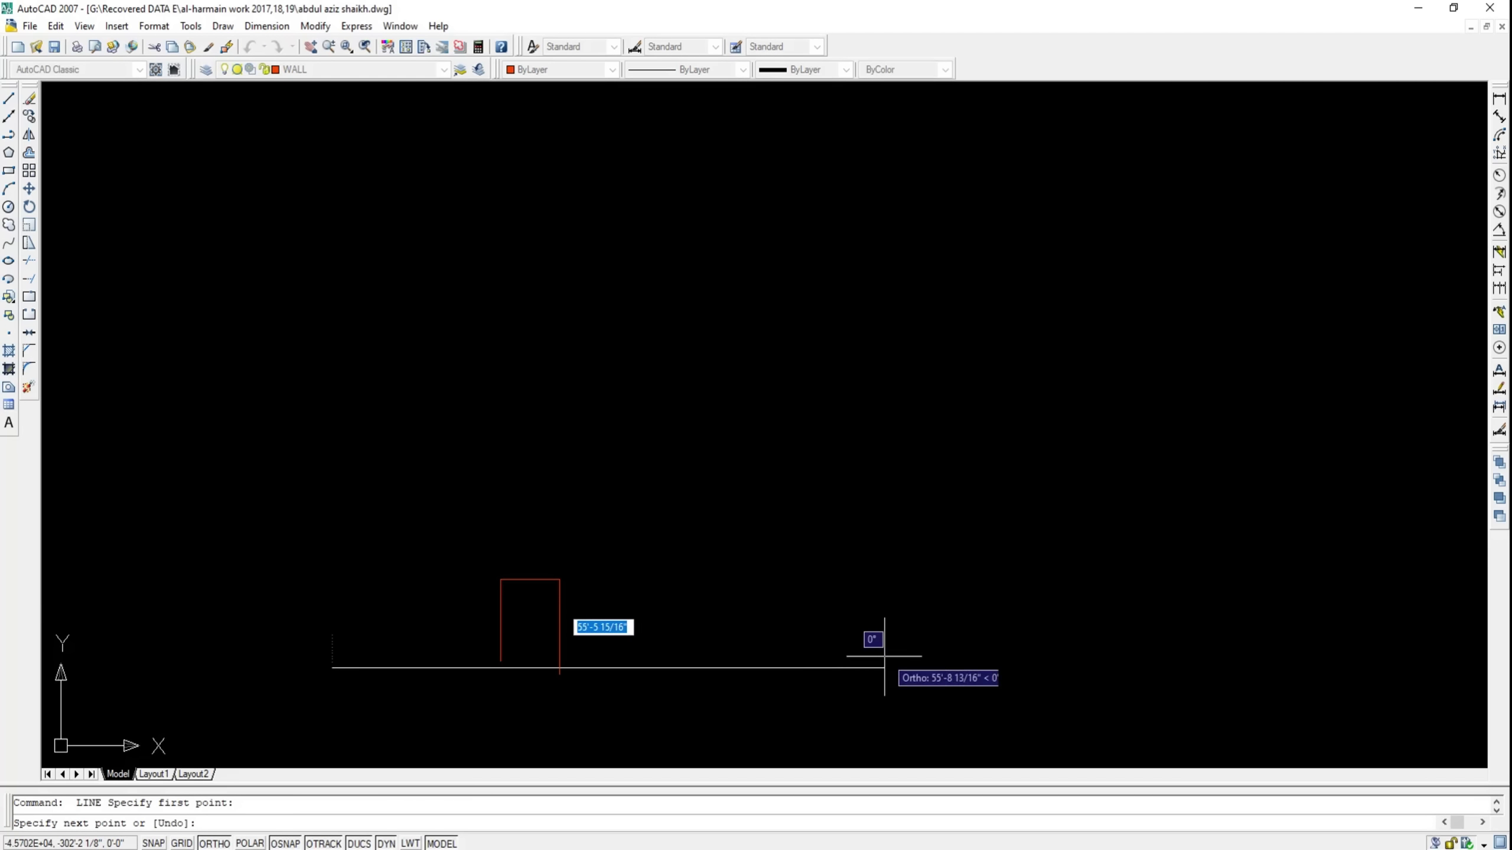
{"action": "left_click", "coordinate": [1066, 655]}
{"action": "key", "text": "Escape"}
{"action": "scroll", "coordinate": [534, 679], "scroll_direction": "up", "scroll_amount": 5}
Window-select the door outline and begin a Move, then cancel it
{"action": "left_click", "coordinate": [679, 381]}
{"action": "left_click", "coordinate": [364, 514]}
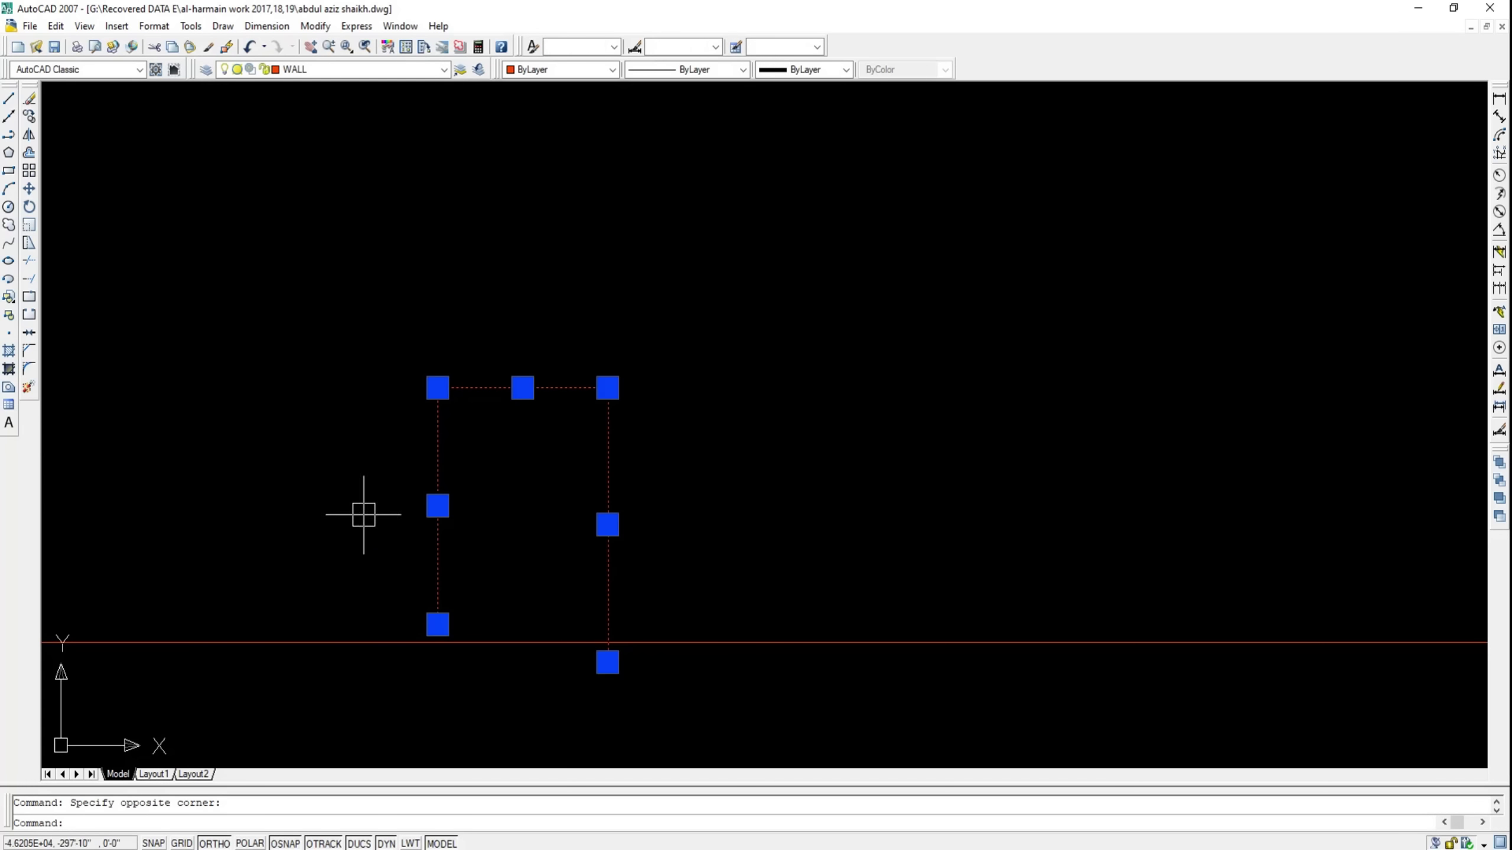
{"action": "type", "text": "m"}
{"action": "key", "text": "Return"}
{"action": "left_click", "coordinate": [437, 625]}
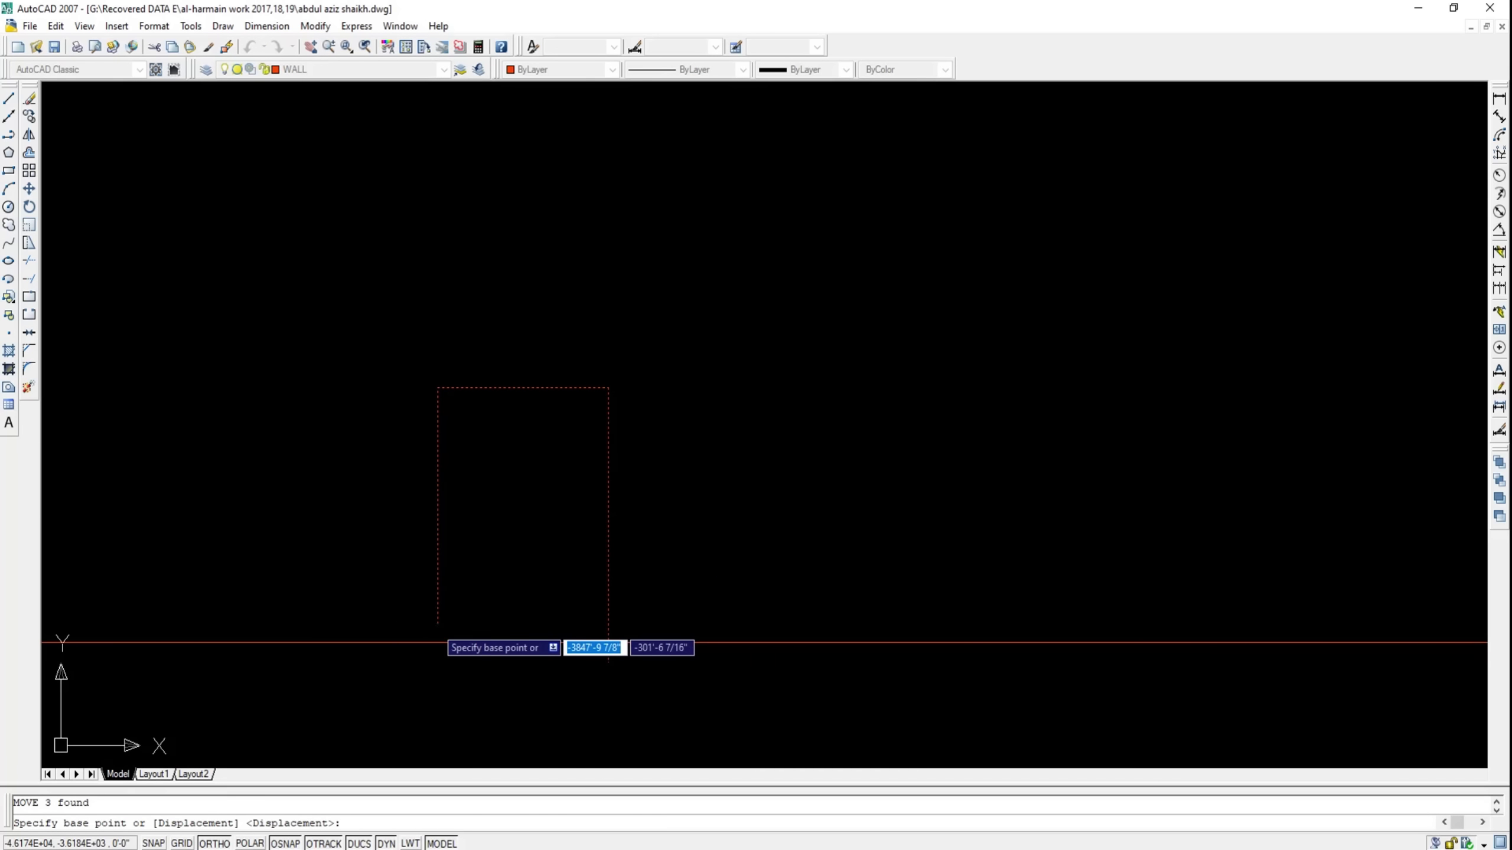
{"action": "key", "text": "Escape"}
Trim the stub below the floor line
{"action": "left_click", "coordinate": [27, 259]}
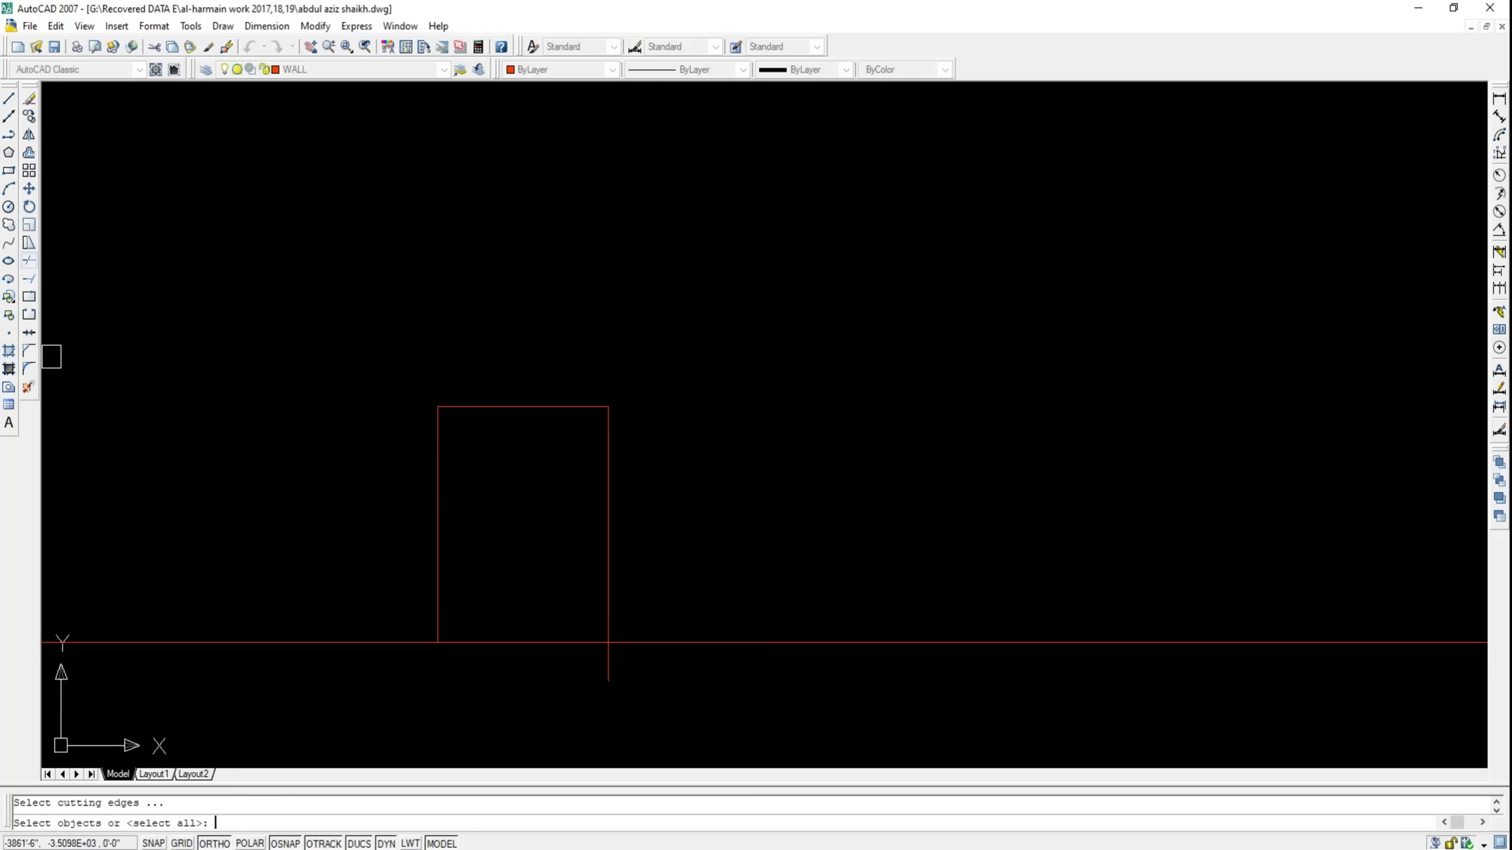
{"action": "key", "text": "Return"}
{"action": "left_click", "coordinate": [607, 664]}
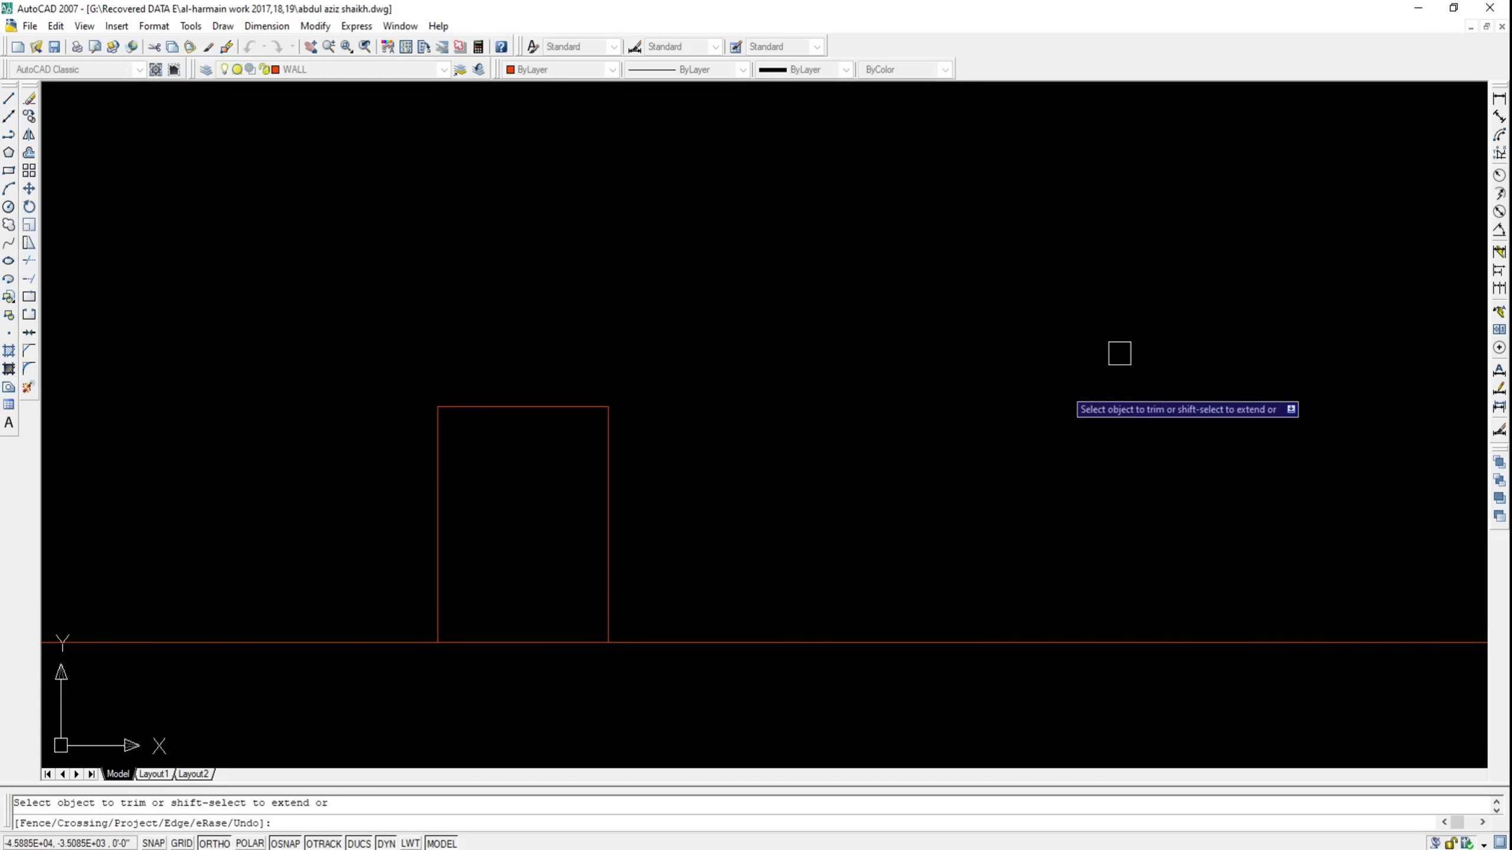
Try a linear dimension on the door's right edge, then abandon it
{"action": "left_click", "coordinate": [1498, 98]}
{"action": "key", "text": "Return"}
{"action": "left_click", "coordinate": [608, 483]}
{"action": "scroll", "coordinate": [627, 487], "scroll_direction": "up", "scroll_amount": 2}
{"action": "scroll", "coordinate": [629, 490], "scroll_direction": "up", "scroll_amount": 2}
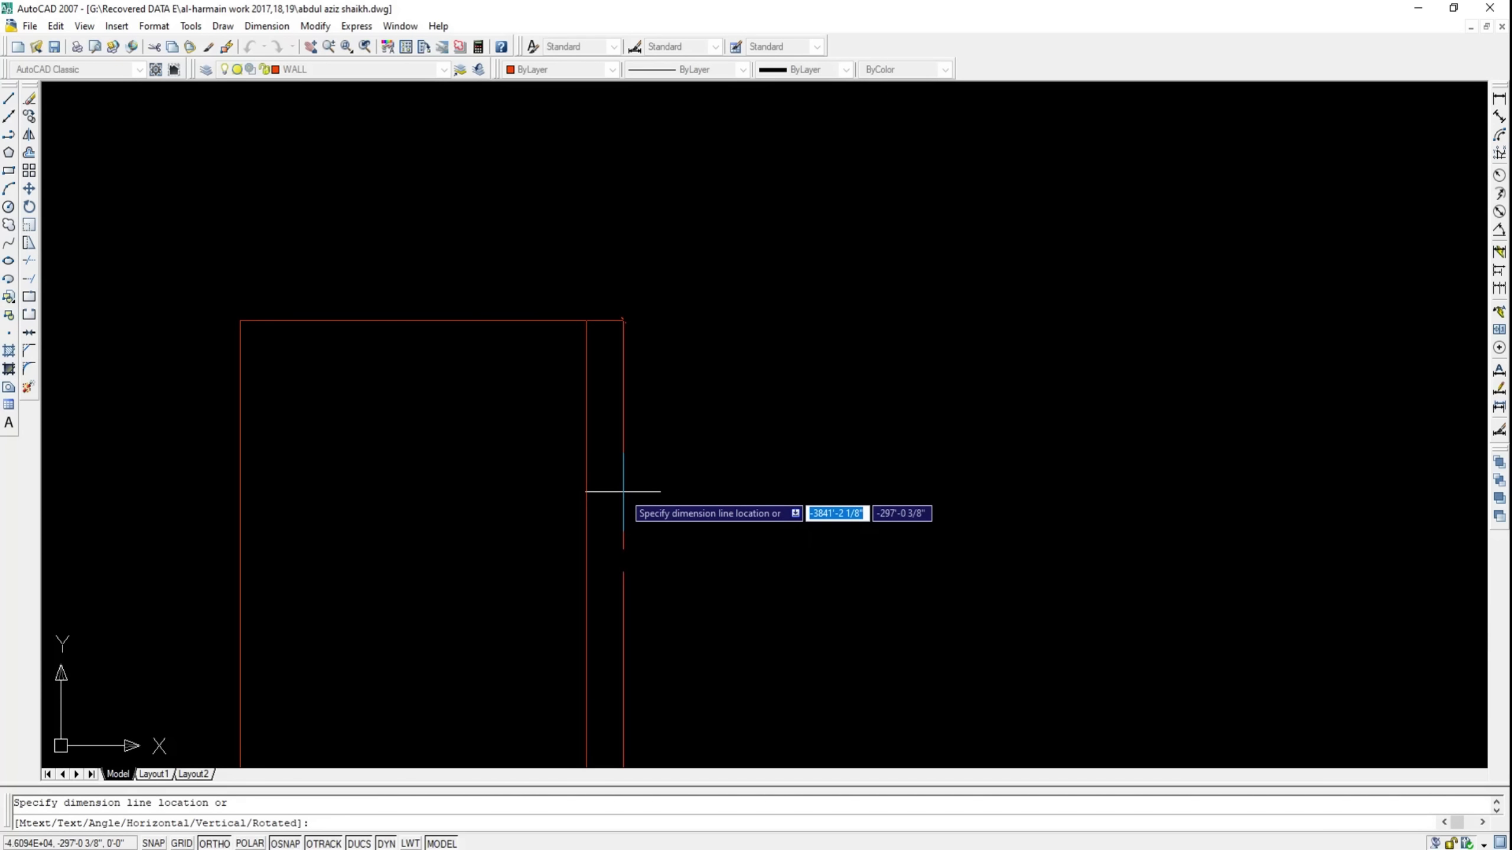
{"action": "scroll", "coordinate": [559, 429], "scroll_direction": "down", "scroll_amount": 3}
{"action": "key", "text": "Escape"}
Try a linear dimension on the door's top edge, then cancel it
{"action": "key", "text": "Return"}
{"action": "key", "text": "Return"}
{"action": "scroll", "coordinate": [567, 426], "scroll_direction": "up", "scroll_amount": 2}
{"action": "left_click", "coordinate": [567, 425]}
{"action": "scroll", "coordinate": [569, 411], "scroll_direction": "up", "scroll_amount": 1}
{"action": "scroll", "coordinate": [572, 405], "scroll_direction": "down", "scroll_amount": 2}
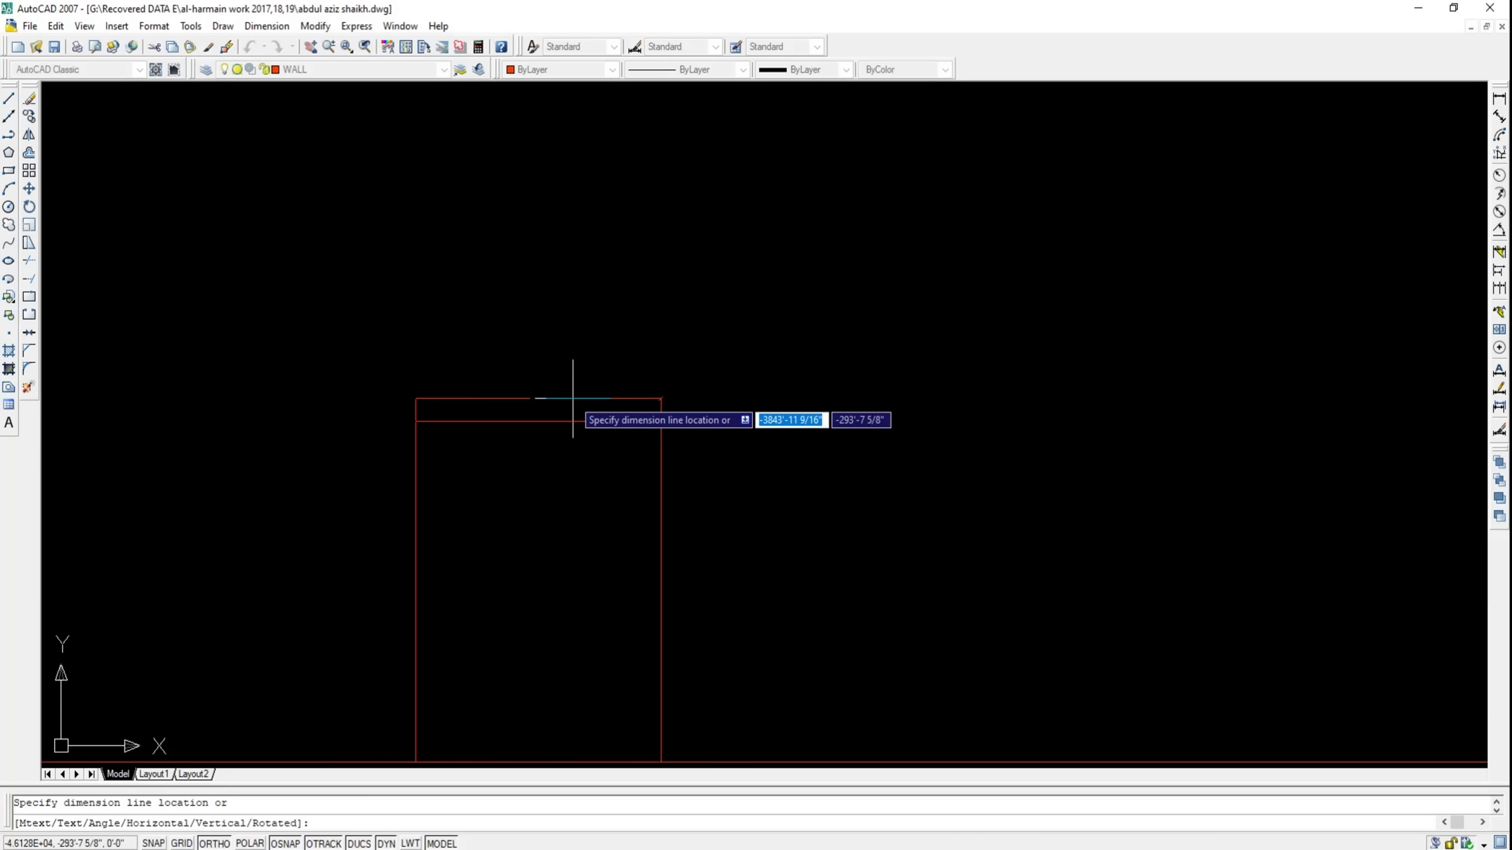
{"action": "key", "text": "Escape"}
{"action": "scroll", "coordinate": [597, 394], "scroll_direction": "up", "scroll_amount": 2}
{"action": "scroll", "coordinate": [595, 406], "scroll_direction": "down", "scroll_amount": 4}
{"action": "scroll", "coordinate": [630, 423], "scroll_direction": "up", "scroll_amount": 2}
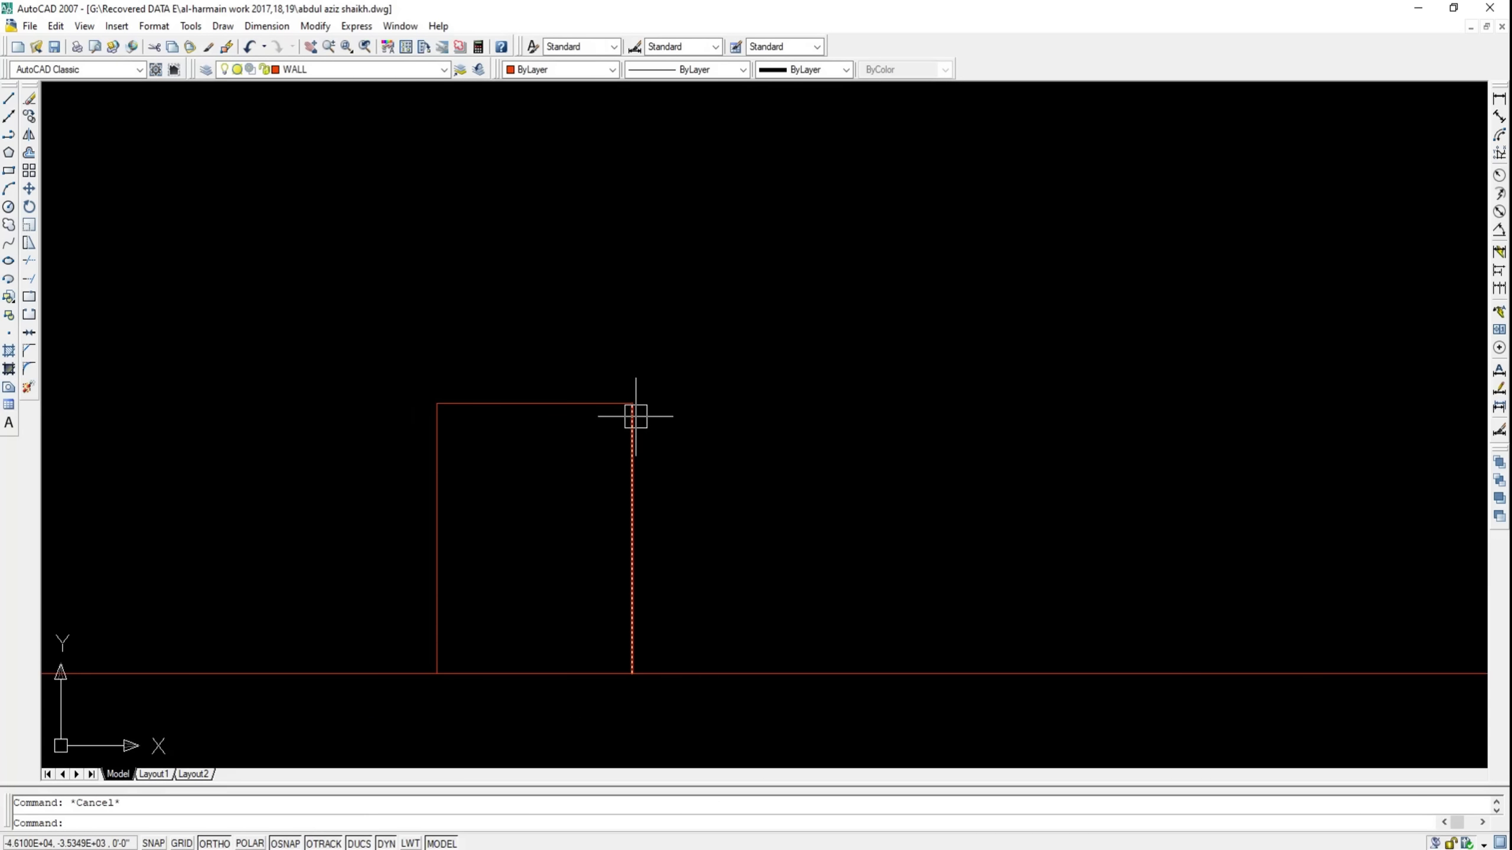
Window-select the whole door rectangle
{"action": "left_click", "coordinate": [350, 599]}
{"action": "left_click", "coordinate": [755, 336]}
{"action": "left_click", "coordinate": [754, 336]}
{"action": "left_click", "coordinate": [406, 478]}
{"action": "key", "text": "Escape"}
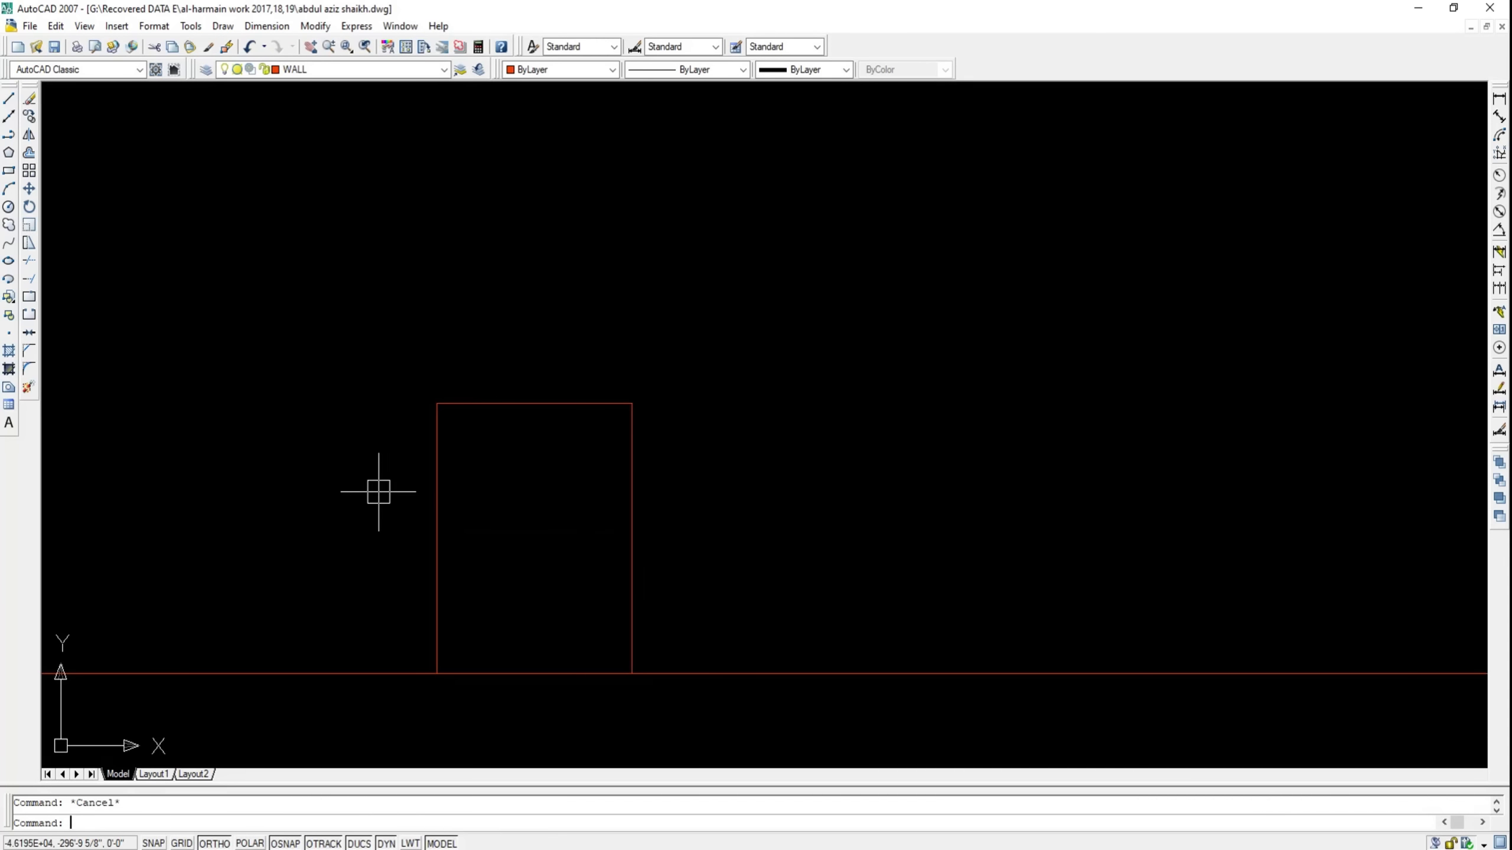
{"action": "left_click", "coordinate": [464, 494]}
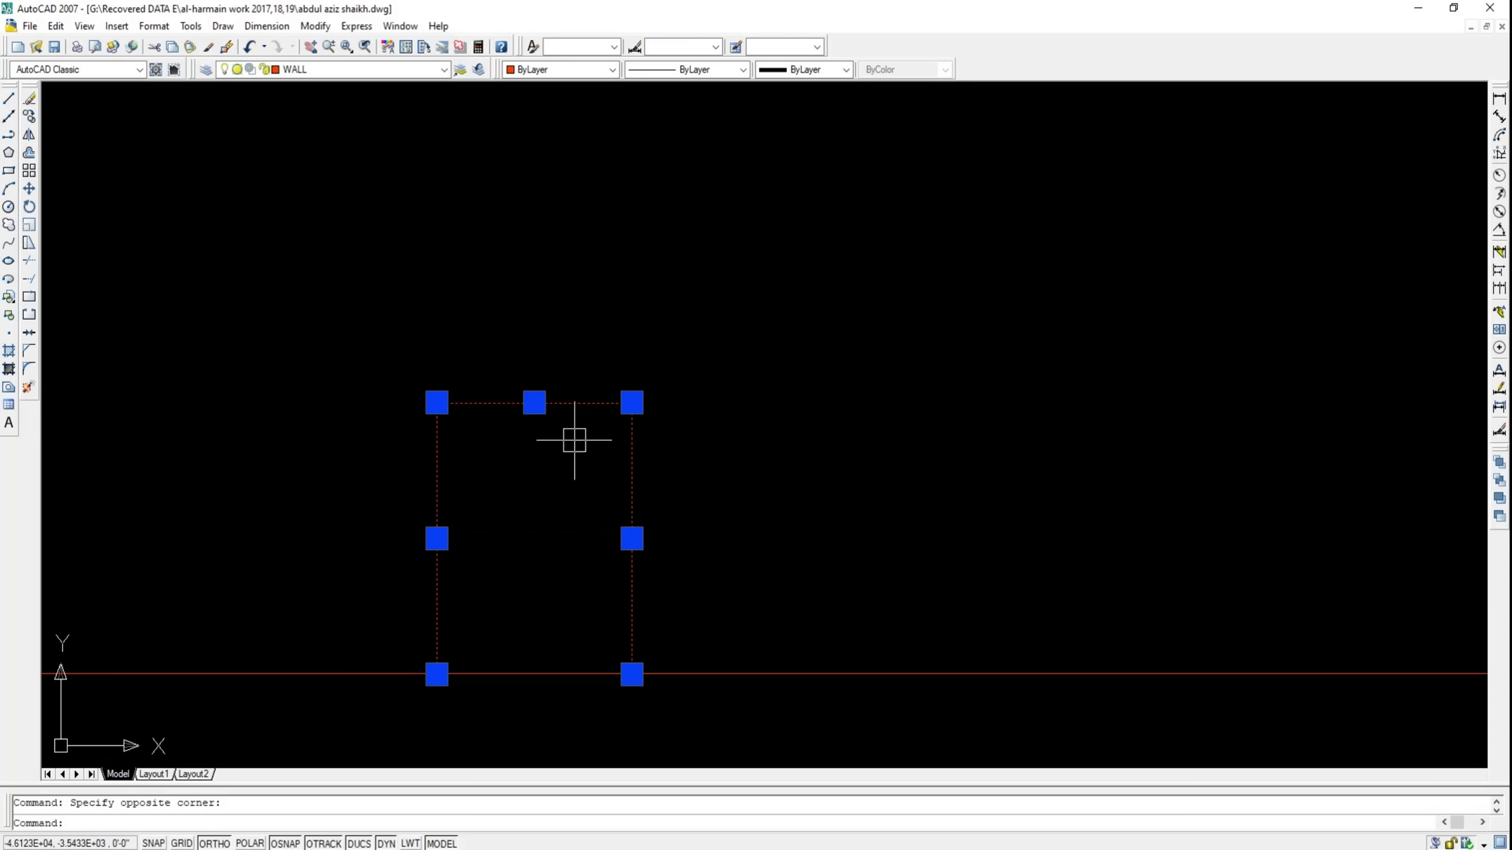
{"action": "left_click", "coordinate": [691, 477]}
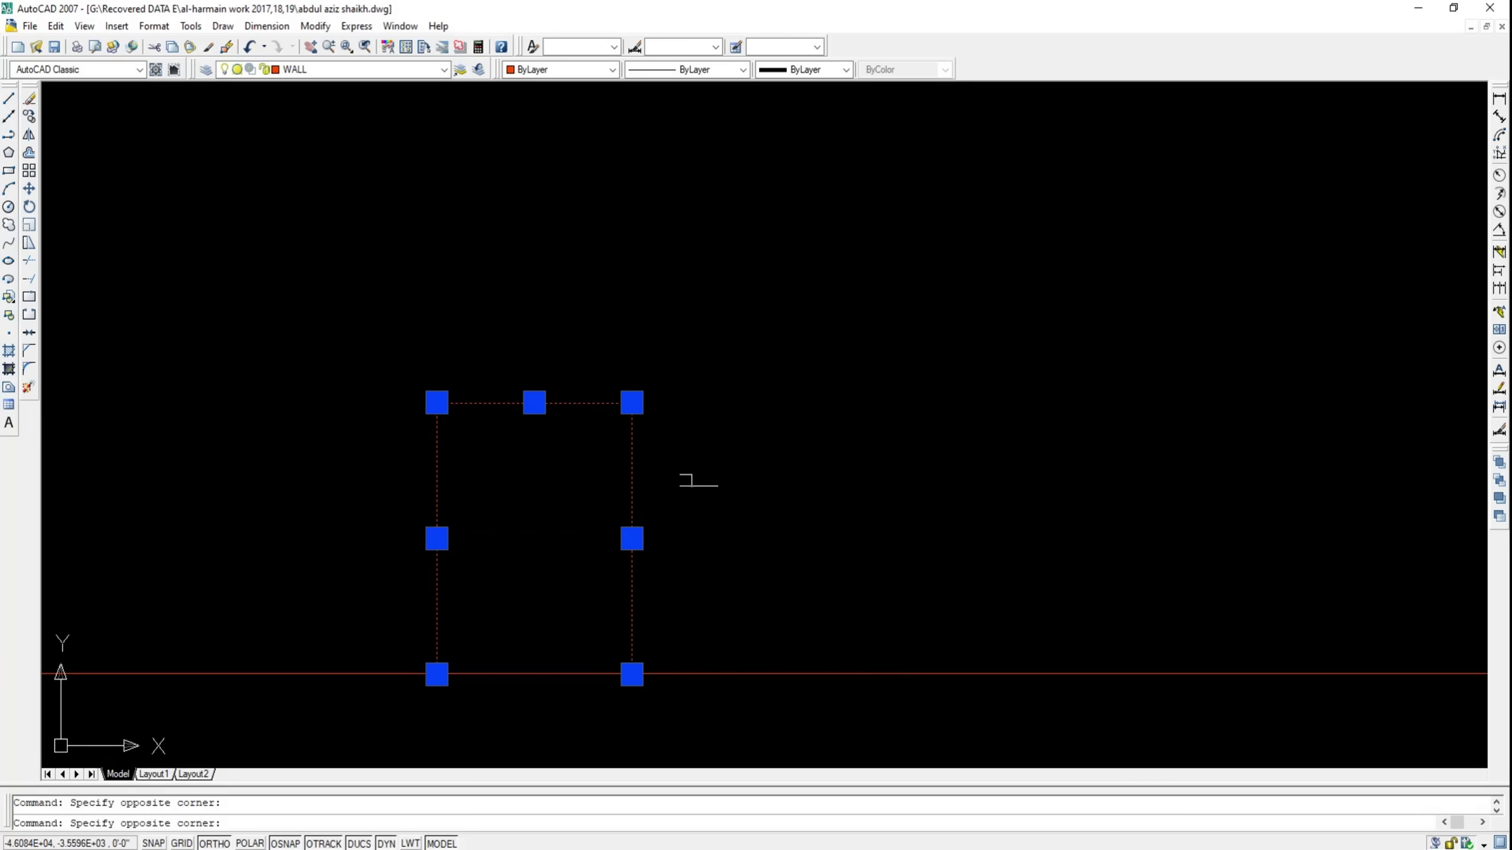
{"action": "left_click", "coordinate": [674, 503]}
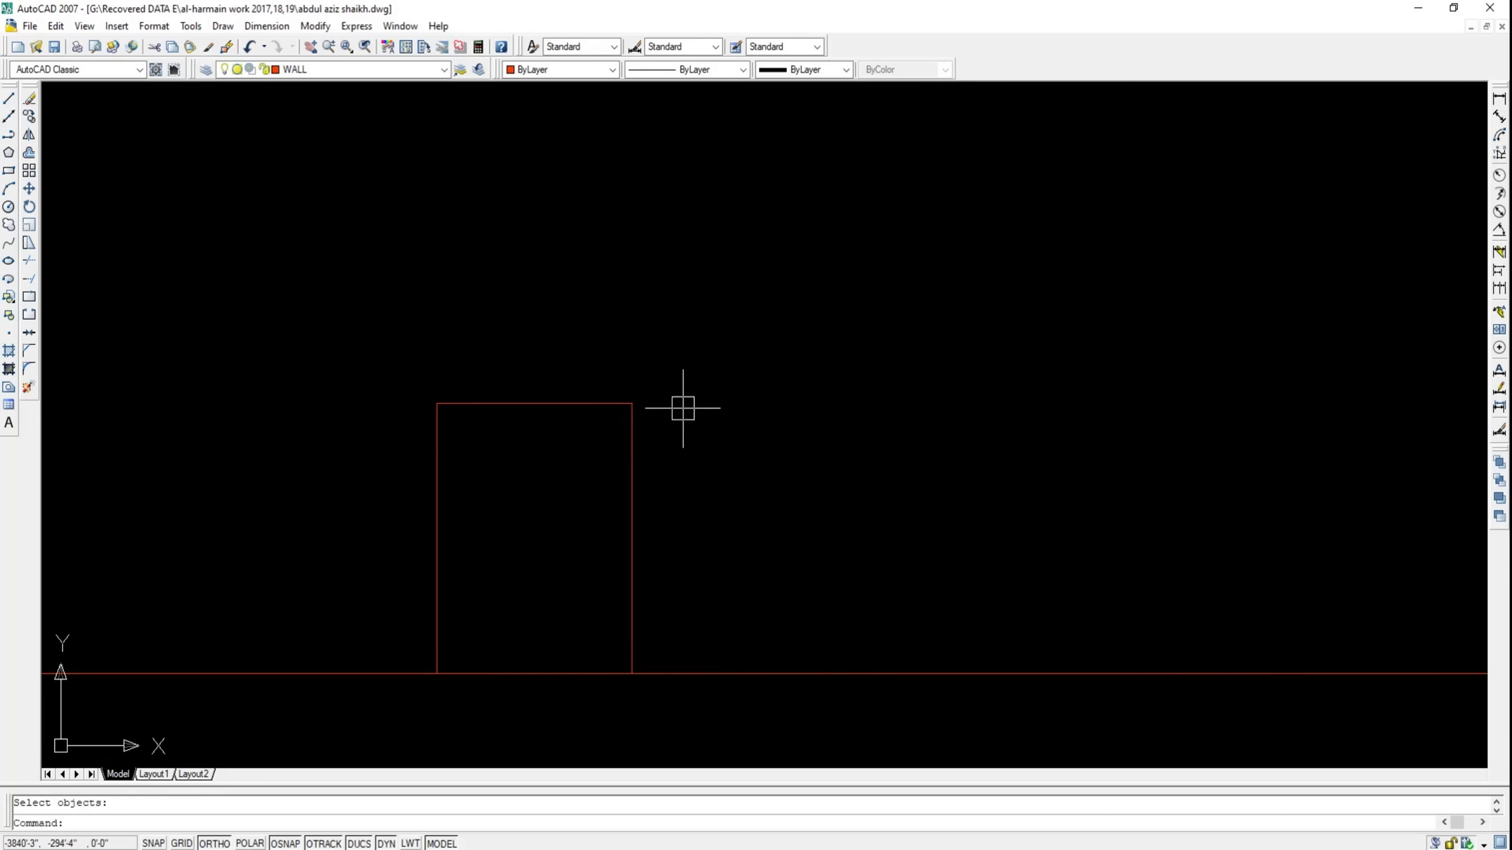
{"action": "left_click", "coordinate": [684, 390]}
{"action": "left_click", "coordinate": [399, 523]}
Move the selected door rectangle left along the floor line
{"action": "type", "text": "m"}
{"action": "key", "text": "Return"}
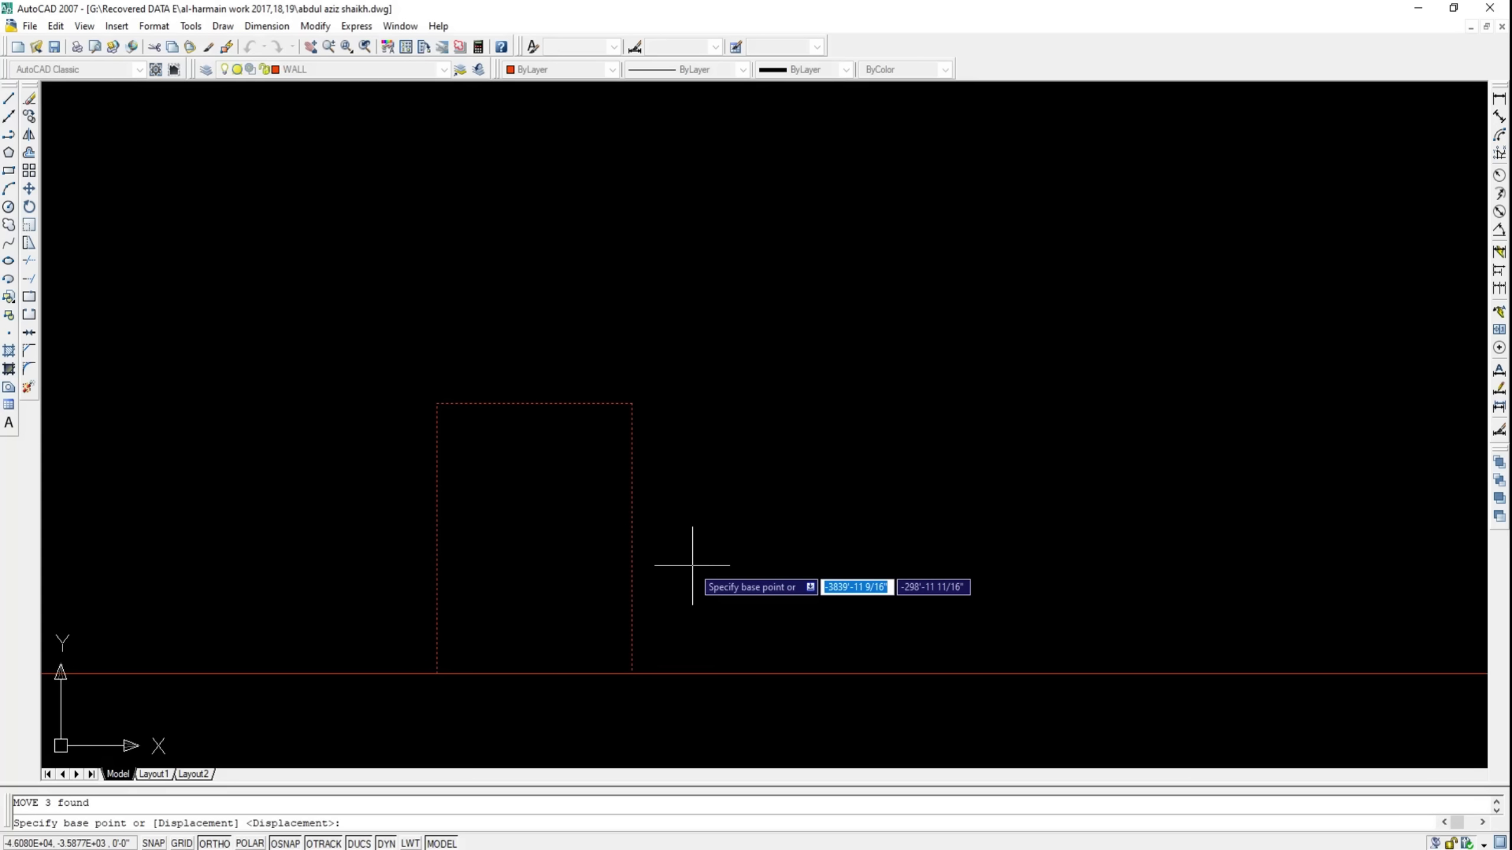
{"action": "left_click", "coordinate": [692, 540]}
{"action": "key", "text": "Escape"}
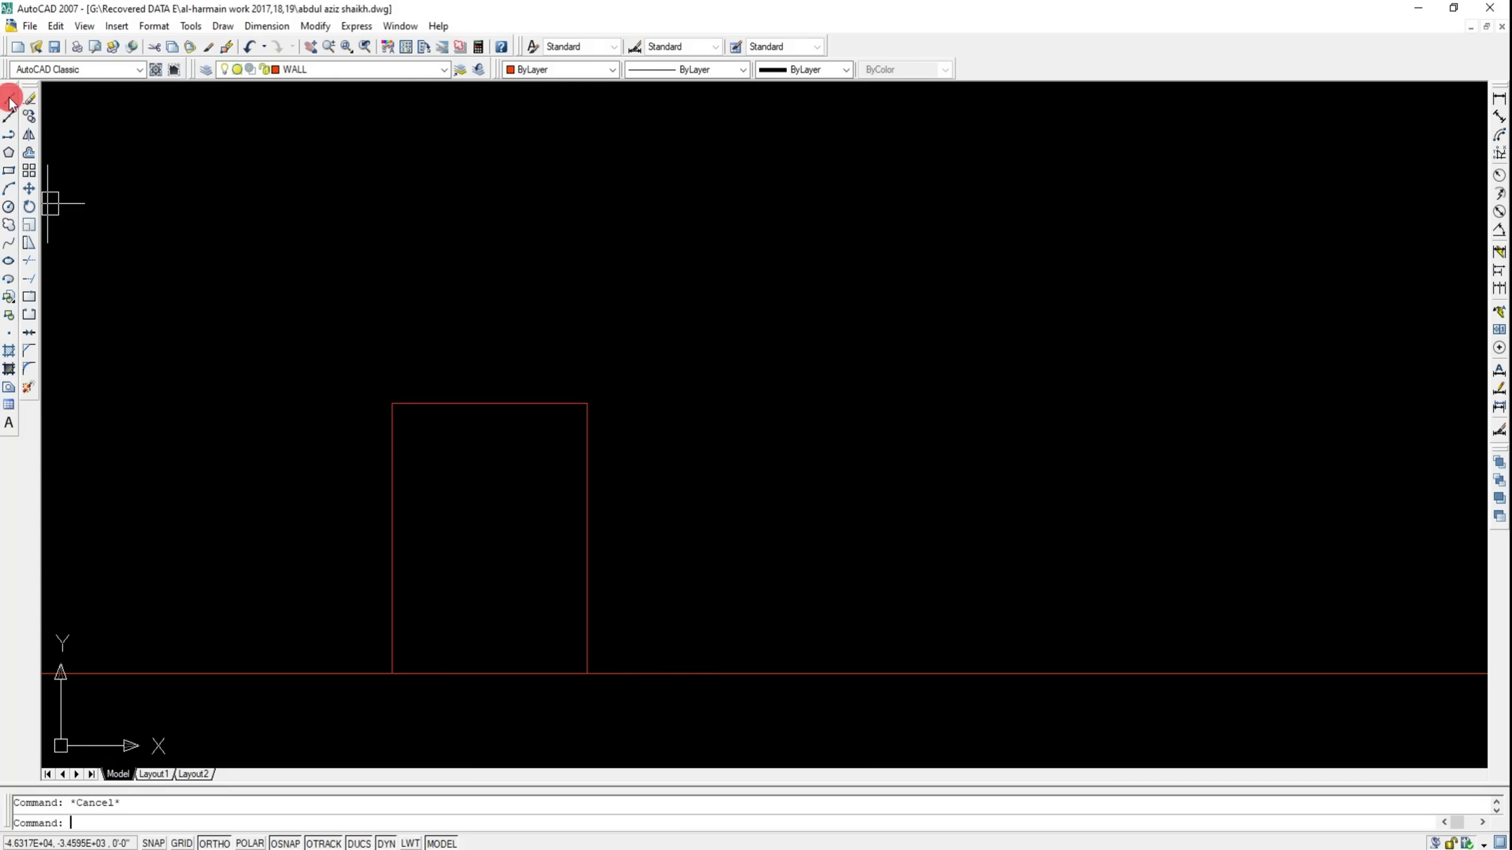
Draw a vertical centre line from the top edge midpoint to the door bottom
{"action": "left_click", "coordinate": [9, 102]}
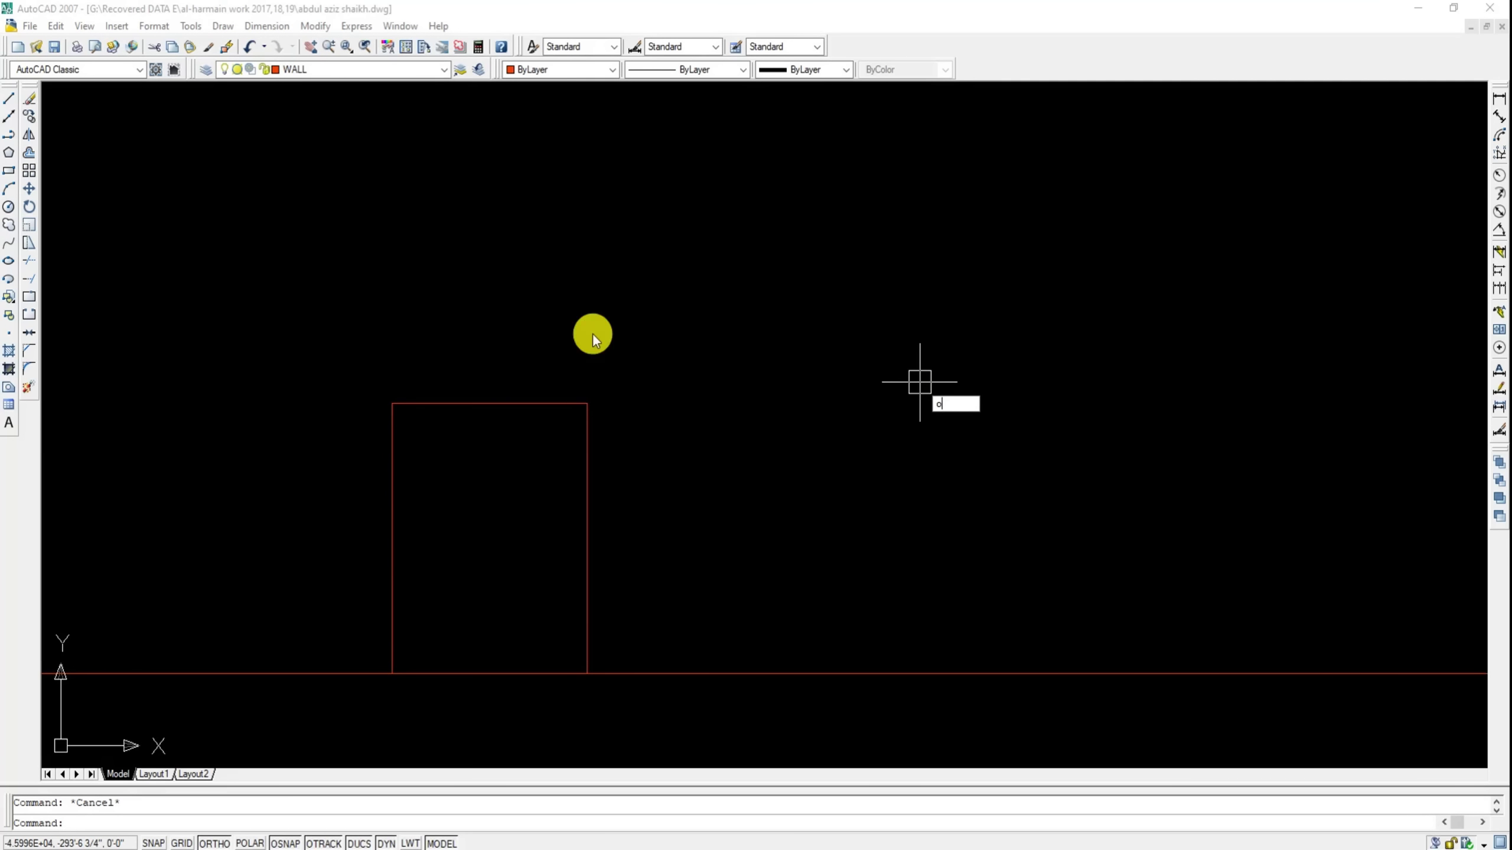
{"action": "left_click", "coordinate": [10, 102]}
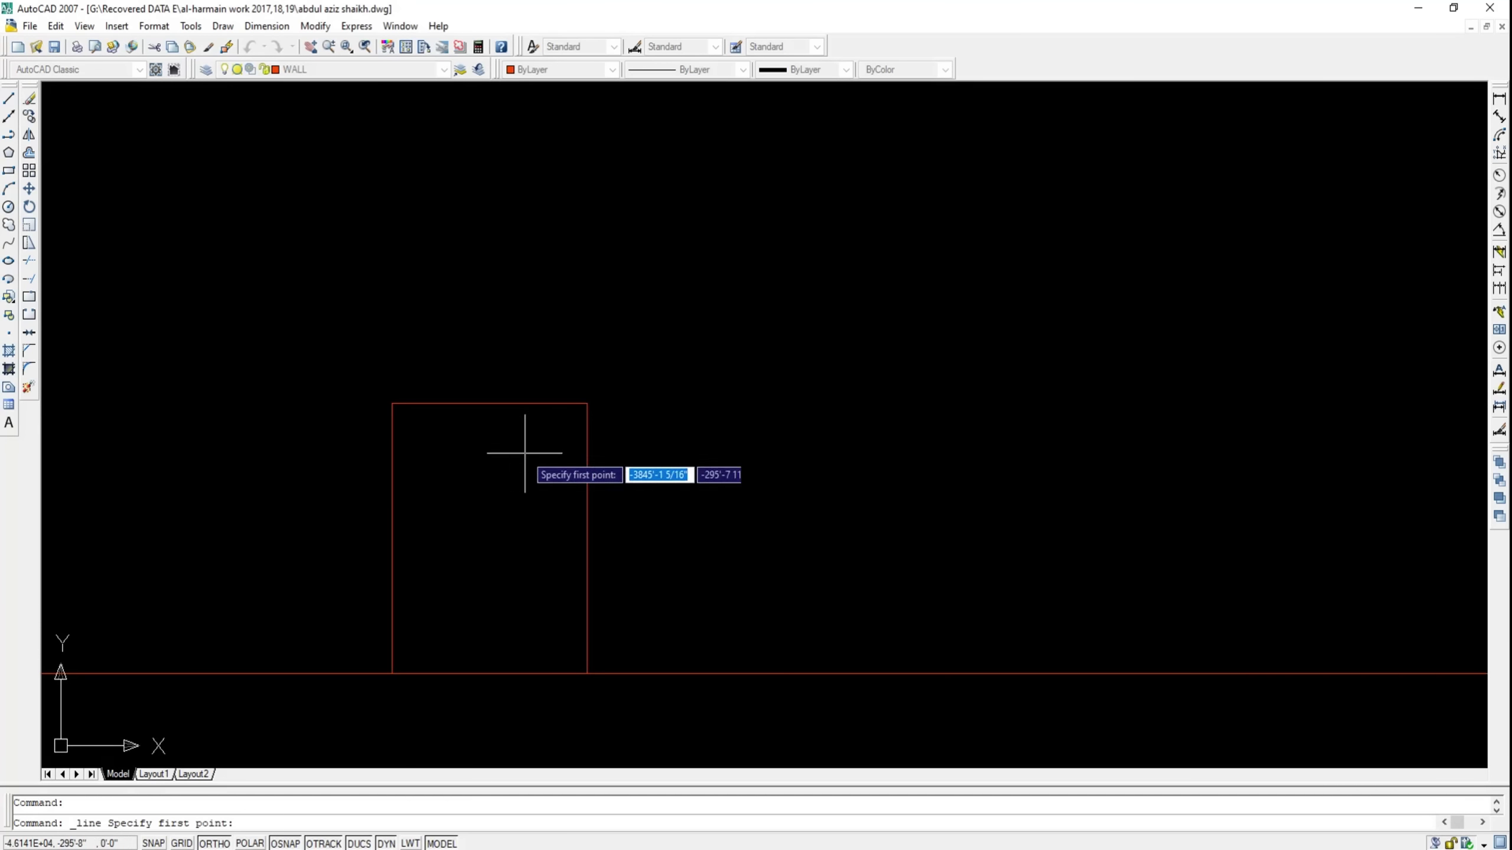
{"action": "left_click", "coordinate": [489, 403]}
{"action": "left_click", "coordinate": [489, 674]}
{"action": "key", "text": "Escape"}
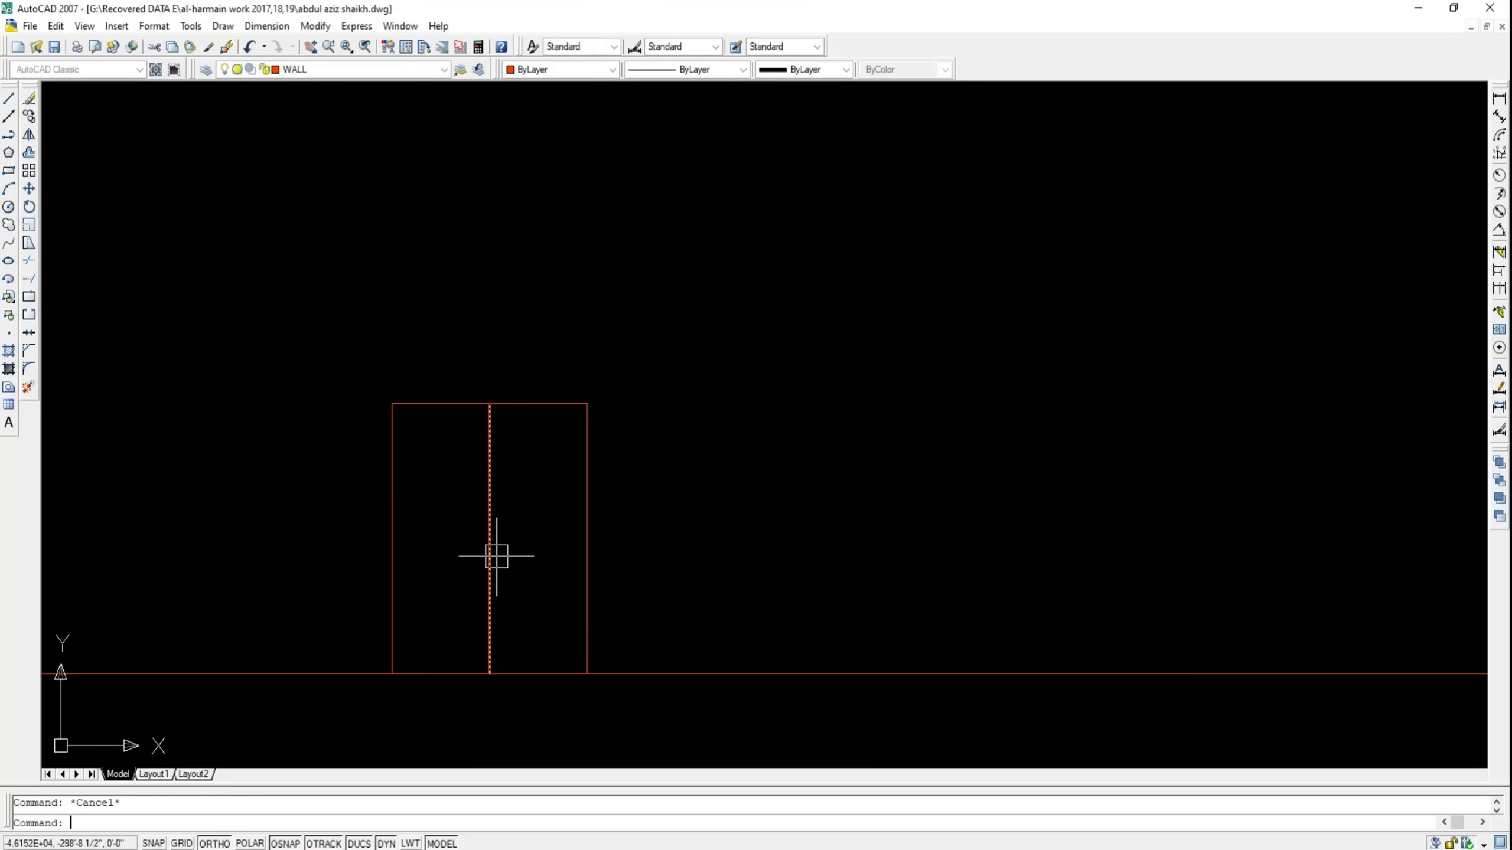
Offset the top edge and both jambs 0'-9" inward
{"action": "type", "text": "oo"}
{"action": "scroll", "coordinate": [517, 339], "scroll_direction": "up", "scroll_amount": 2}
{"action": "key", "text": "Return"}
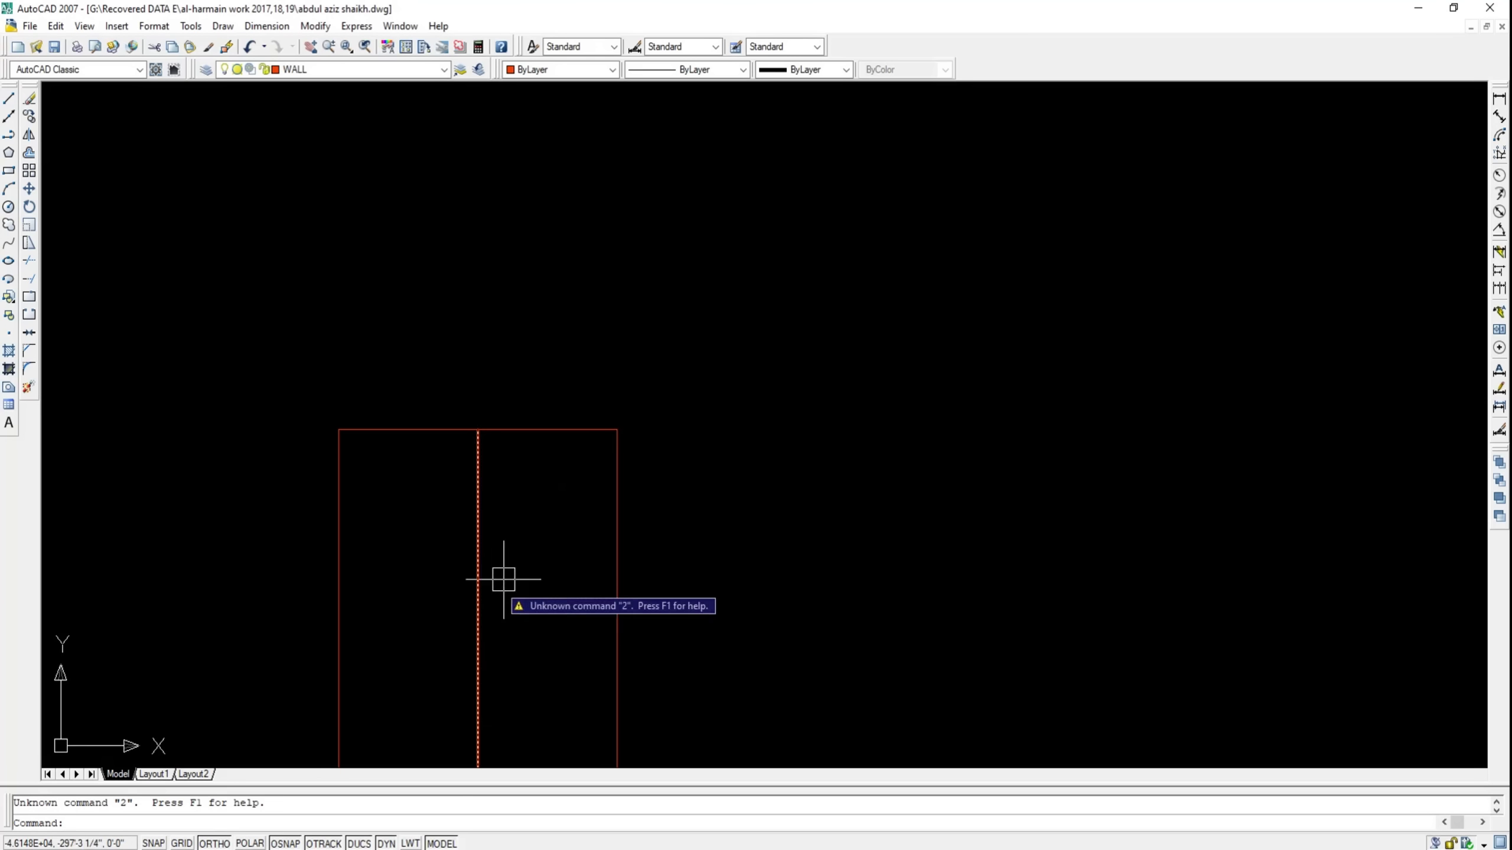
{"action": "scroll", "coordinate": [543, 411], "scroll_direction": "down", "scroll_amount": 2}
{"action": "type", "text": "o"}
{"action": "key", "text": "Return"}
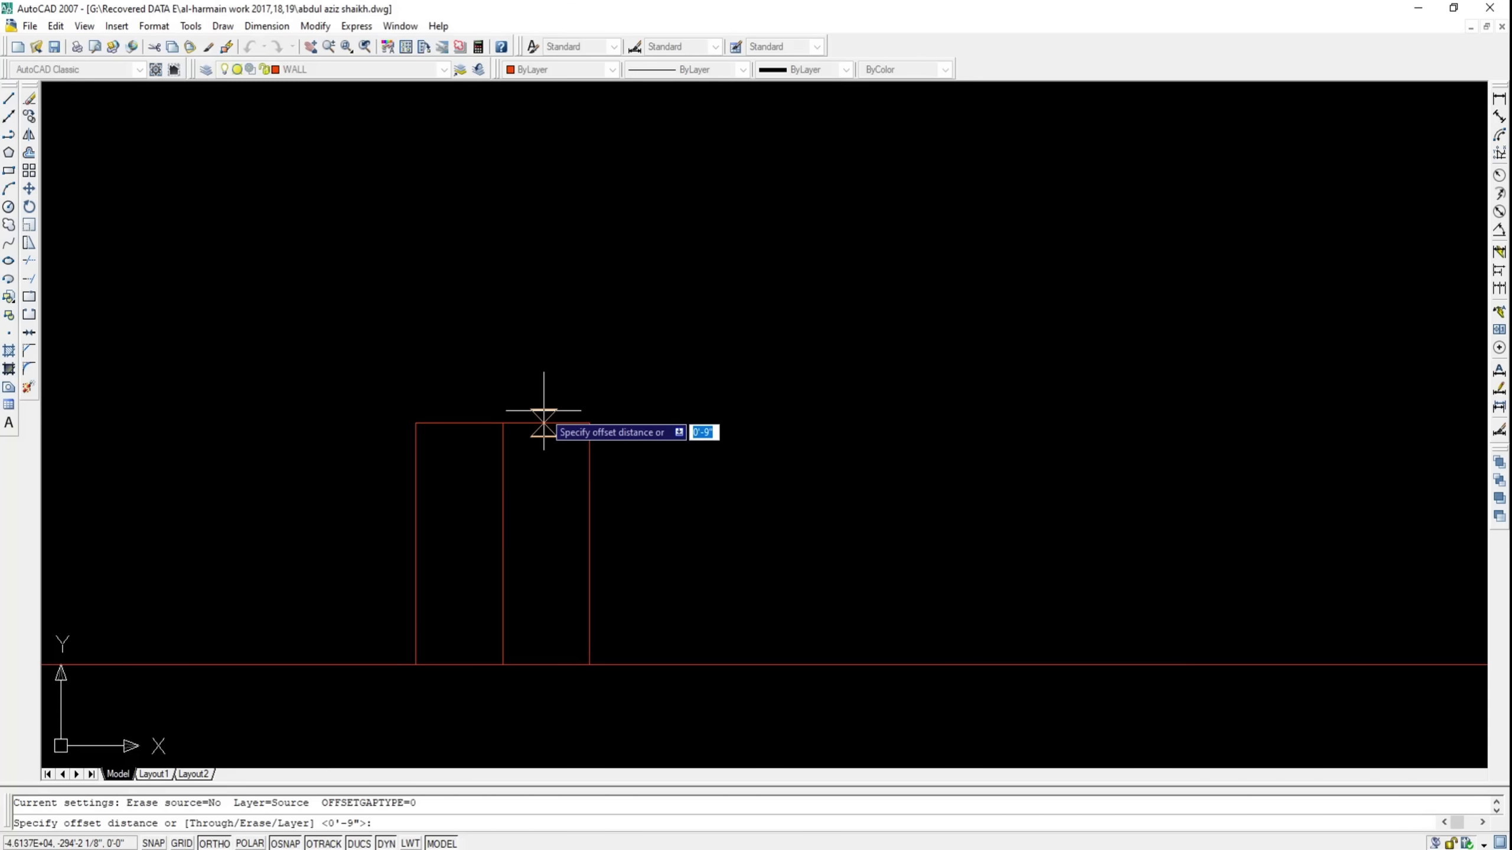
{"action": "key", "text": "Return"}
{"action": "left_click", "coordinate": [544, 424]}
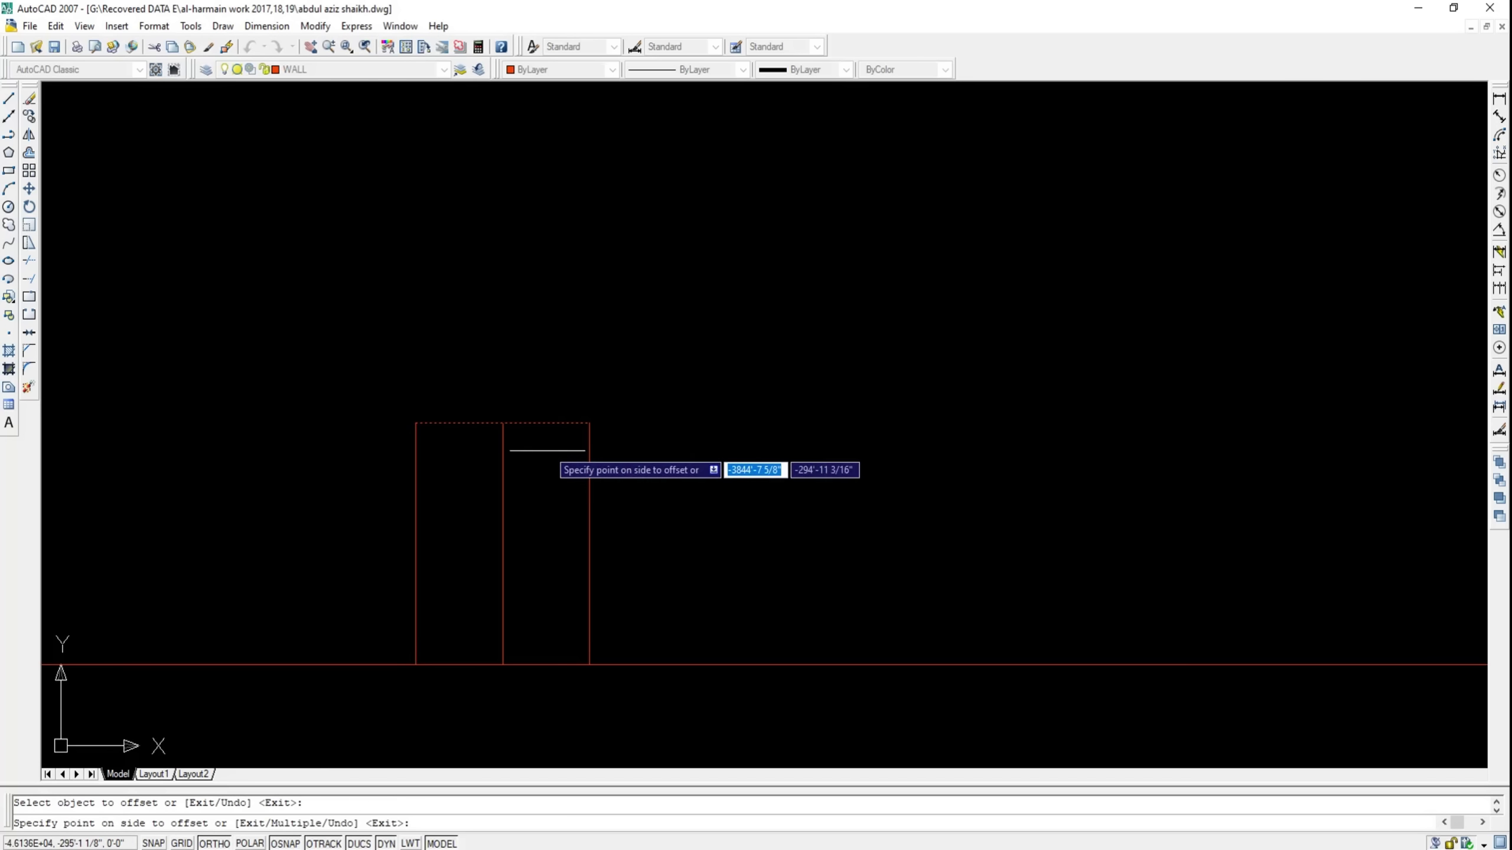
{"action": "left_click", "coordinate": [562, 458]}
{"action": "left_click", "coordinate": [476, 482]}
{"action": "left_click", "coordinate": [415, 486]}
Offset the centre line 0'-9" to both sides
{"action": "left_click", "coordinate": [464, 489]}
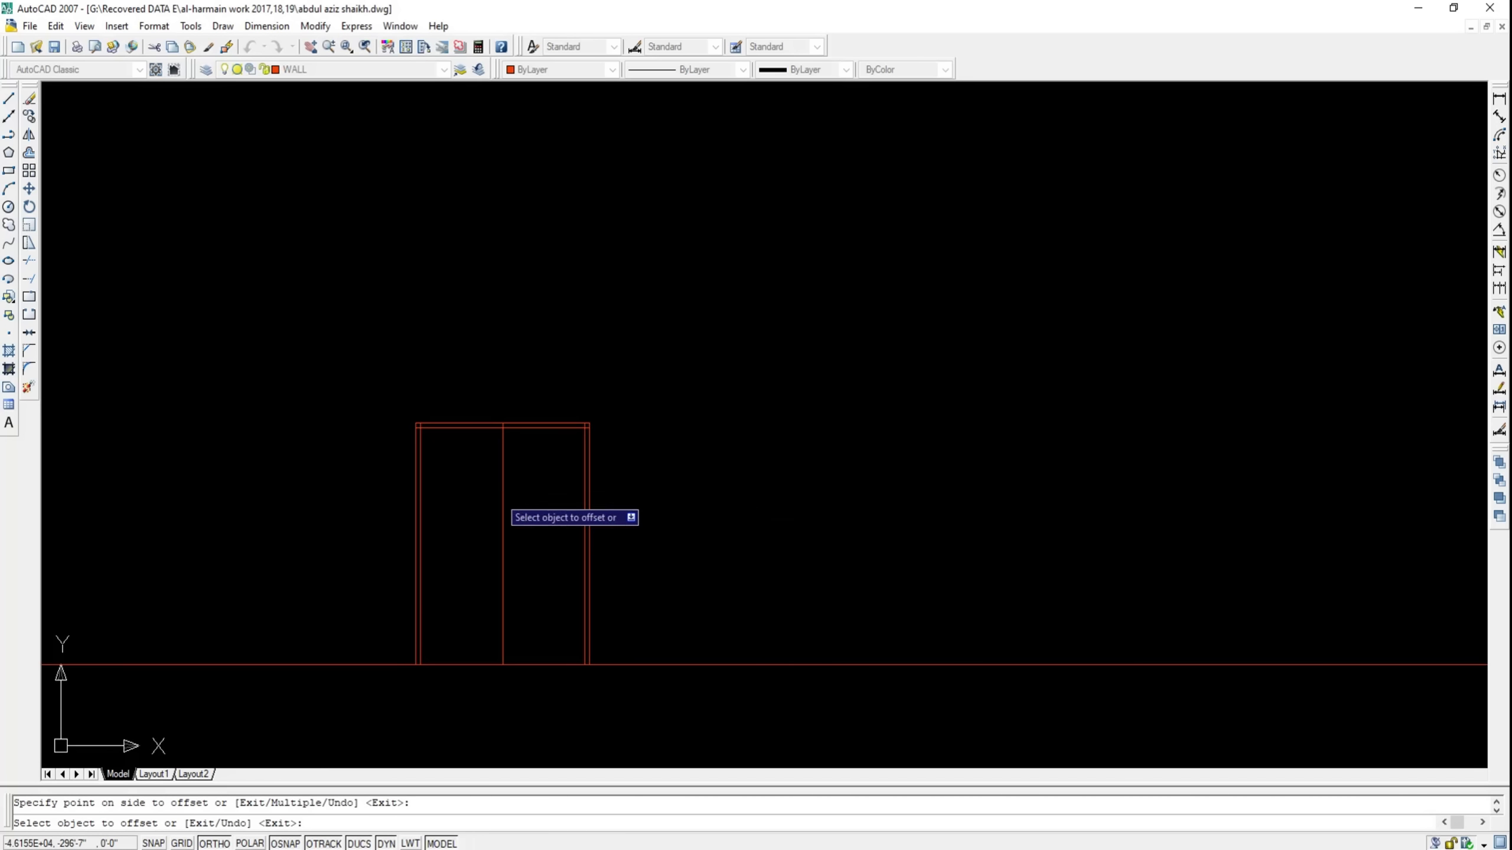
{"action": "left_click", "coordinate": [518, 494]}
{"action": "scroll", "coordinate": [496, 493], "scroll_direction": "up", "scroll_amount": 2}
{"action": "scroll", "coordinate": [506, 500], "scroll_direction": "up", "scroll_amount": 2}
{"action": "left_click", "coordinate": [472, 493]}
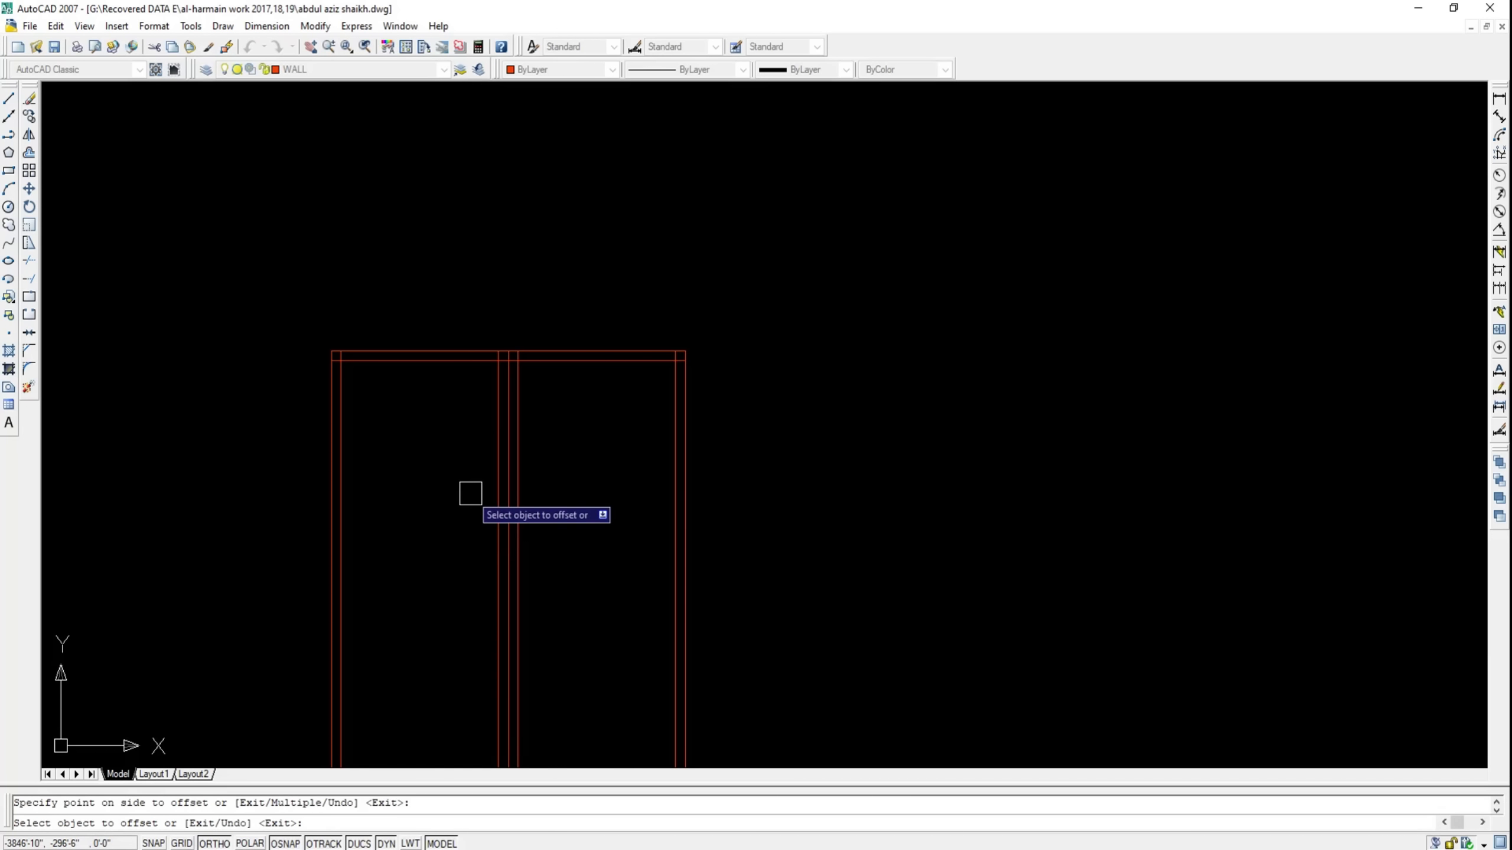
{"action": "key", "text": "Escape"}
Trim the overlapping inner frame lines between the two leaves
{"action": "left_click", "coordinate": [29, 260]}
{"action": "key", "text": "Return"}
{"action": "scroll", "coordinate": [336, 351], "scroll_direction": "up", "scroll_amount": 2}
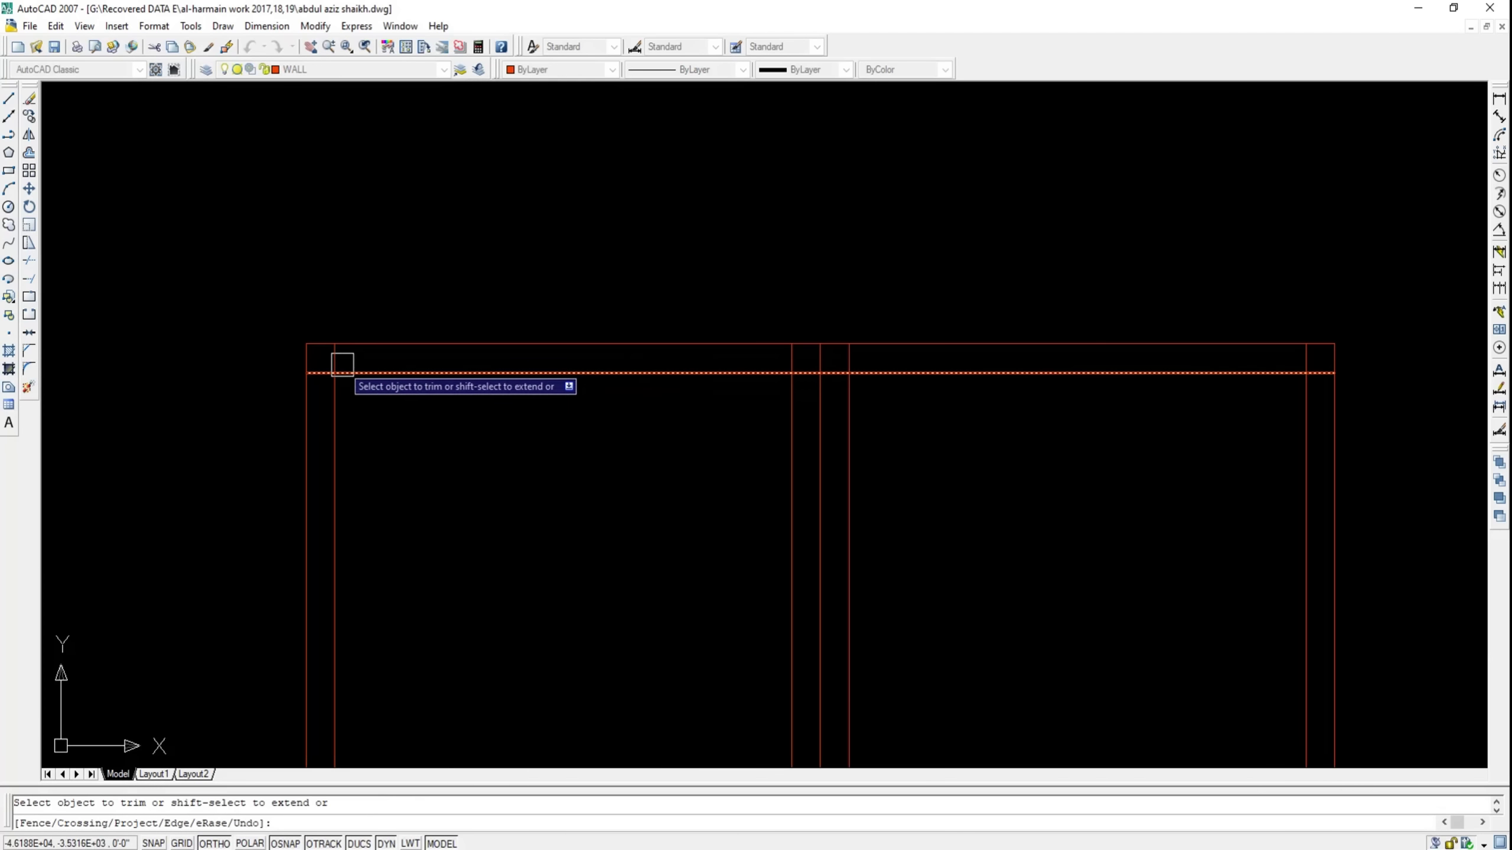
{"action": "scroll", "coordinate": [332, 358], "scroll_direction": "up", "scroll_amount": 3}
{"action": "scroll", "coordinate": [772, 413], "scroll_direction": "down", "scroll_amount": 3}
{"action": "scroll", "coordinate": [982, 411], "scroll_direction": "up", "scroll_amount": 4}
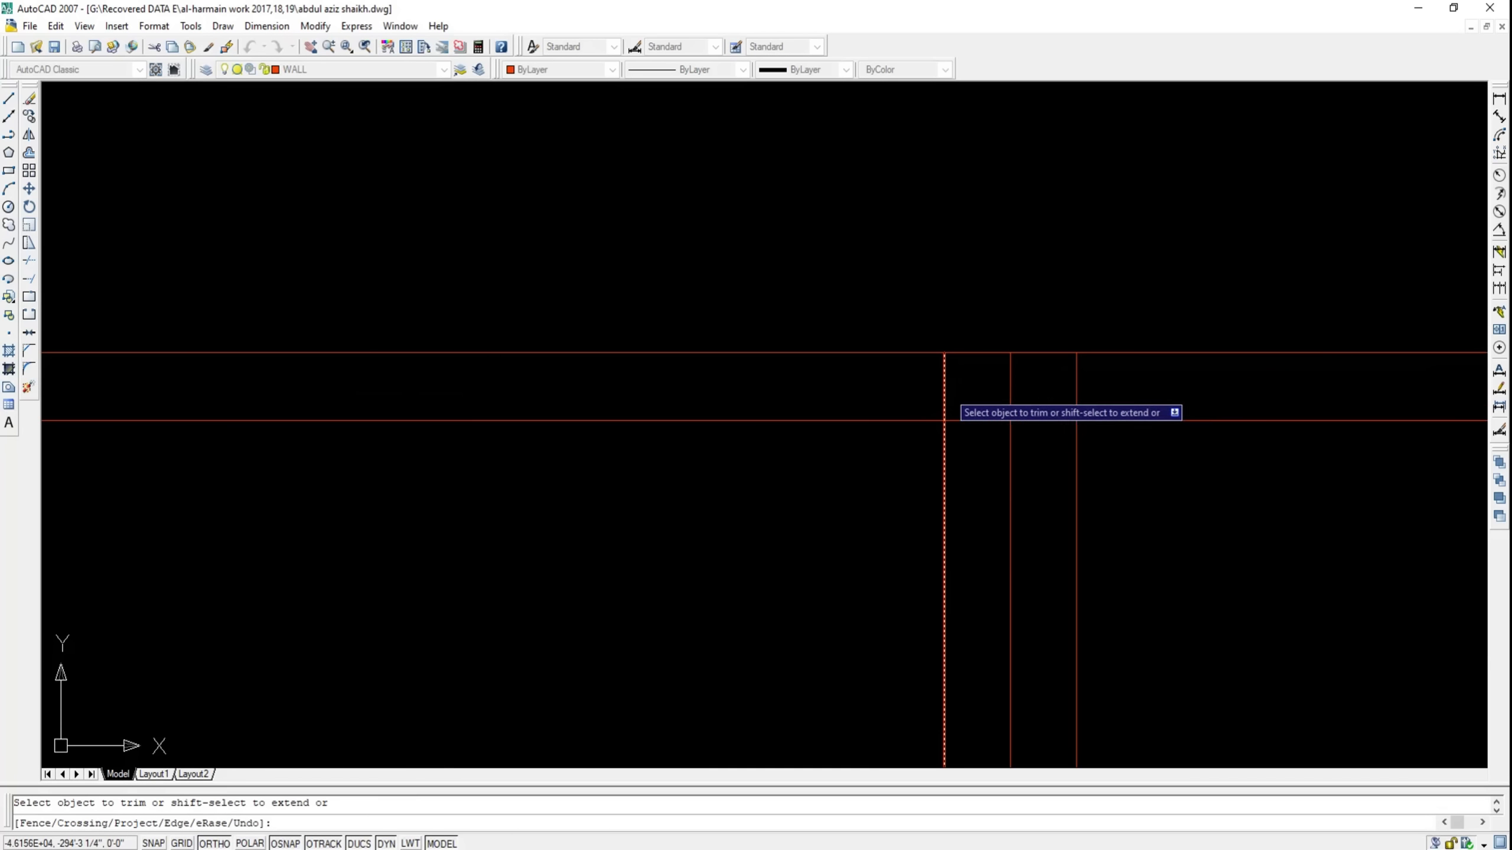
{"action": "left_click", "coordinate": [1048, 419]}
{"action": "scroll", "coordinate": [1062, 423], "scroll_direction": "down", "scroll_amount": 5}
{"action": "scroll", "coordinate": [1131, 411], "scroll_direction": "up", "scroll_amount": 3}
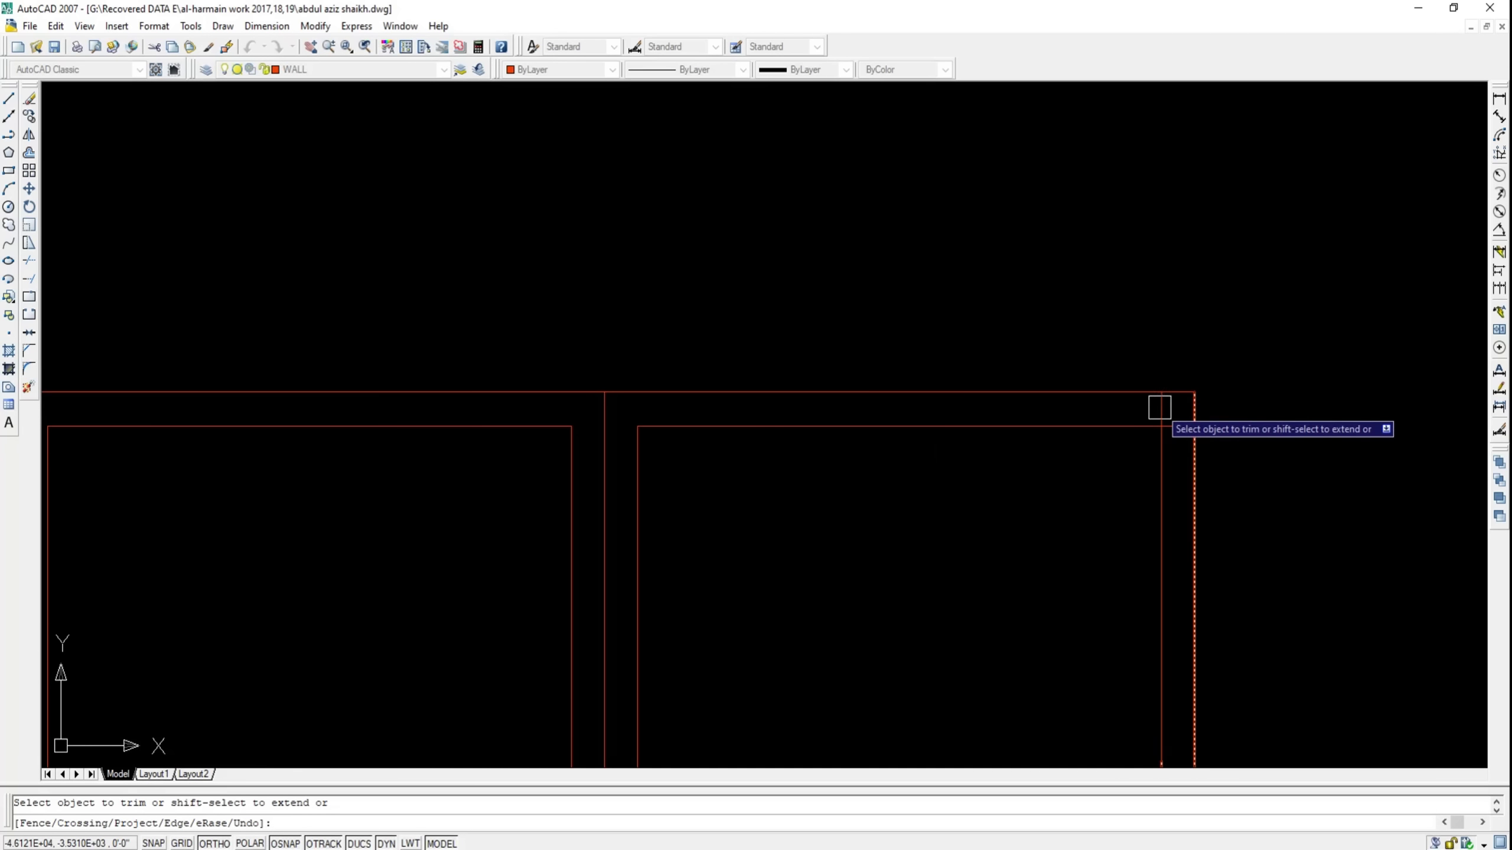
{"action": "scroll", "coordinate": [1169, 414], "scroll_direction": "down", "scroll_amount": 3}
{"action": "key", "text": "Escape"}
{"action": "scroll", "coordinate": [1053, 445], "scroll_direction": "down", "scroll_amount": 2}
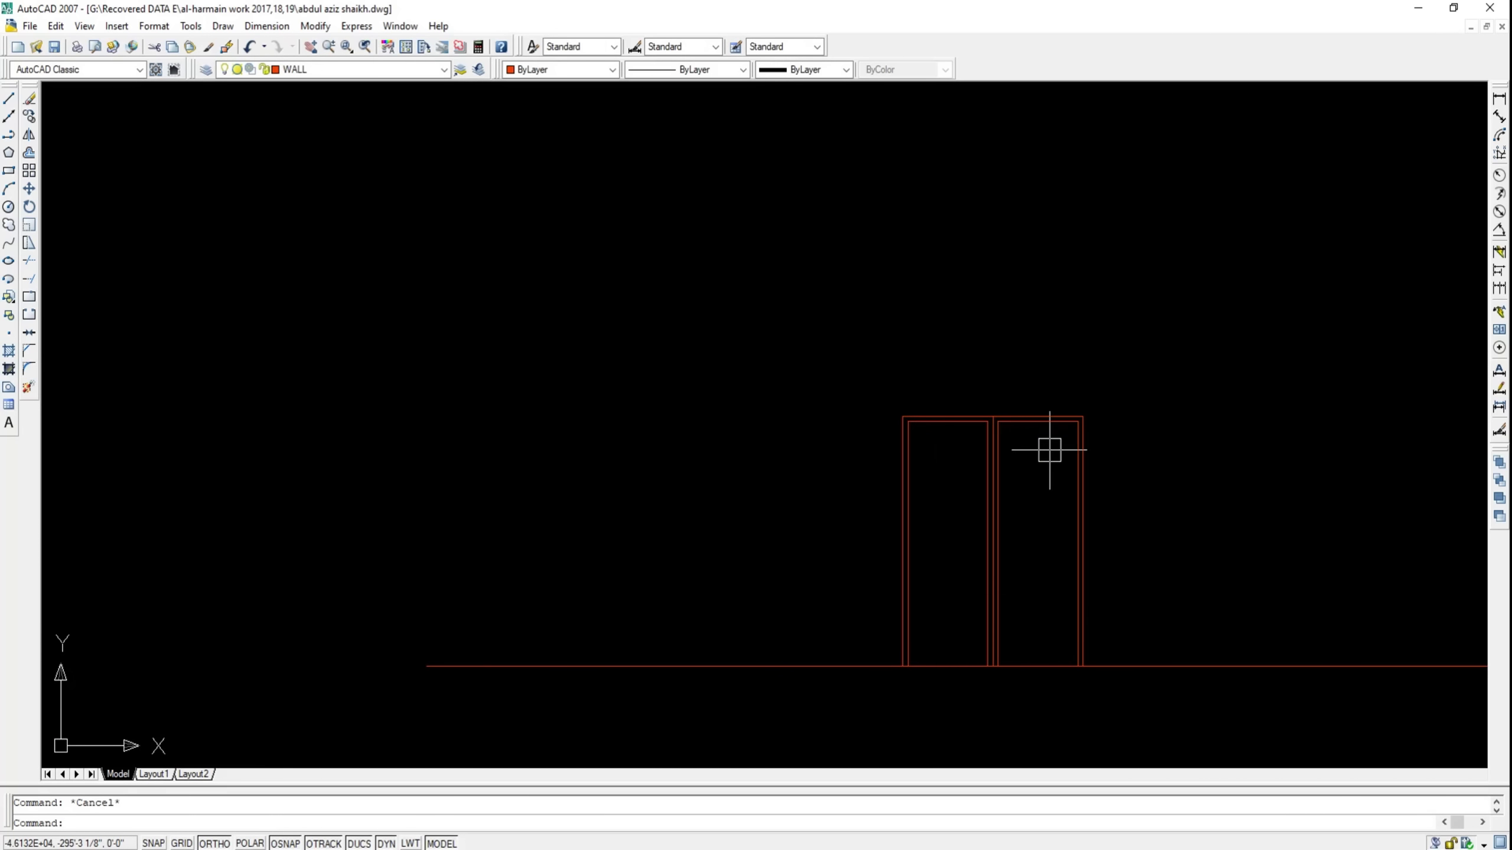
{"action": "middle_click_drag", "start_coordinate": [1053, 445], "coordinate": [953, 412]}
Switch to the DOOR layer and draw a yellow horizontal line above the door
{"action": "left_click", "coordinate": [443, 73]}
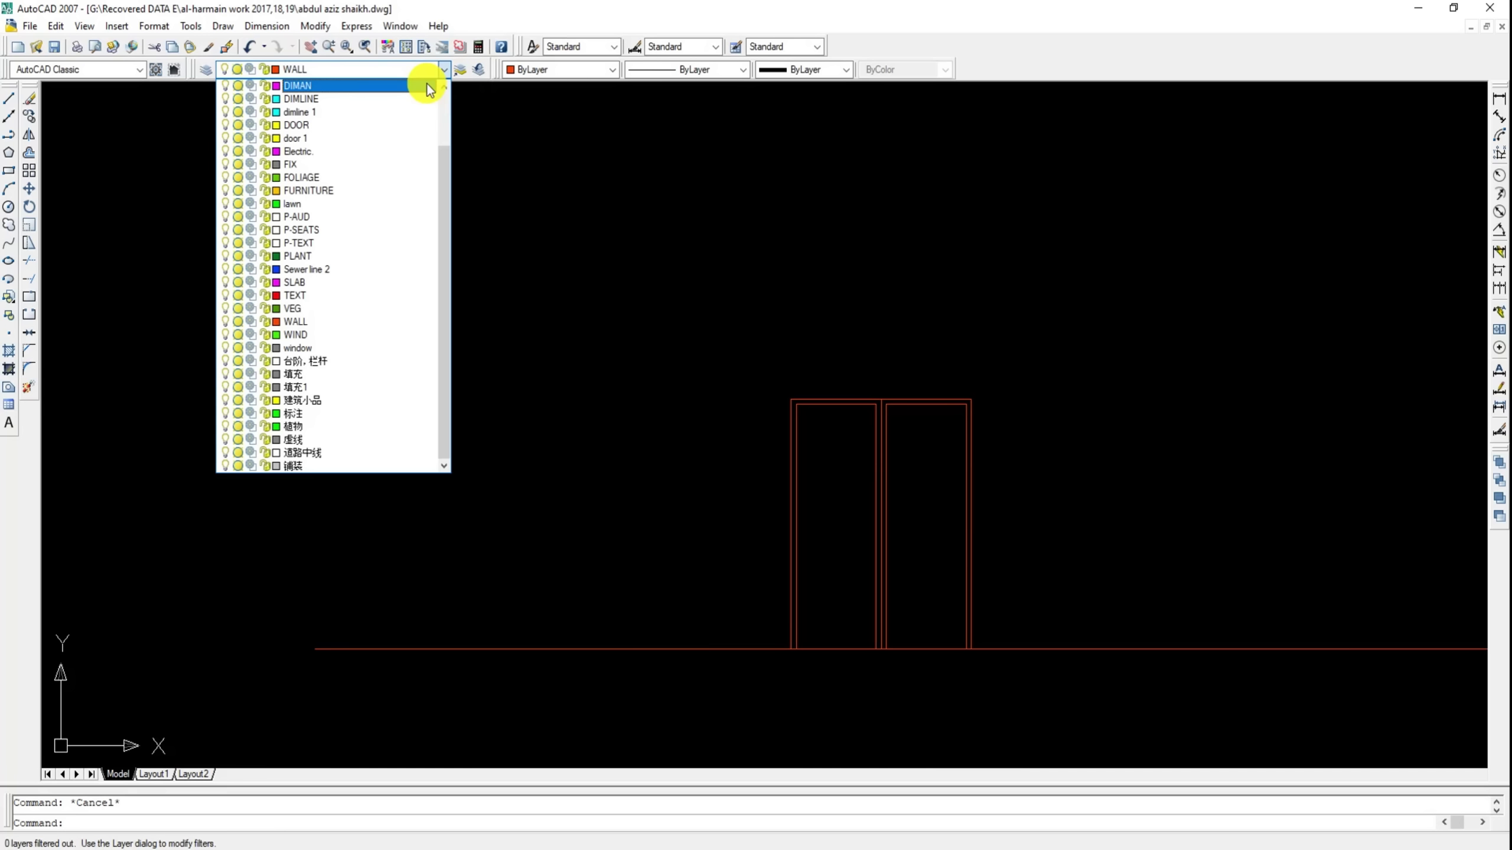
{"action": "left_click", "coordinate": [298, 127]}
{"action": "left_click", "coordinate": [8, 98]}
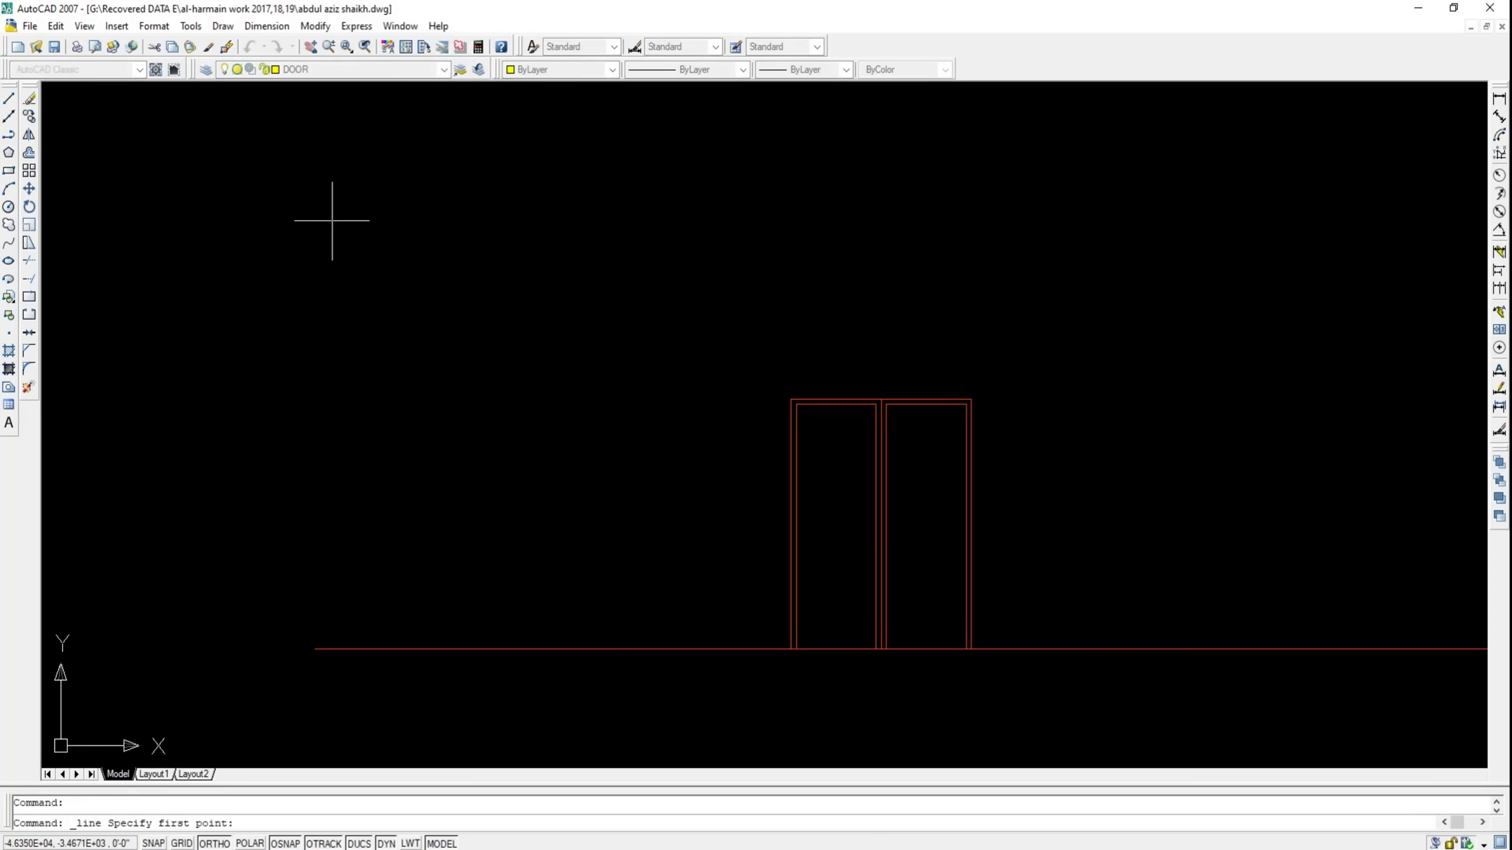
{"action": "left_click", "coordinate": [416, 242]}
{"action": "left_click", "coordinate": [645, 243]}
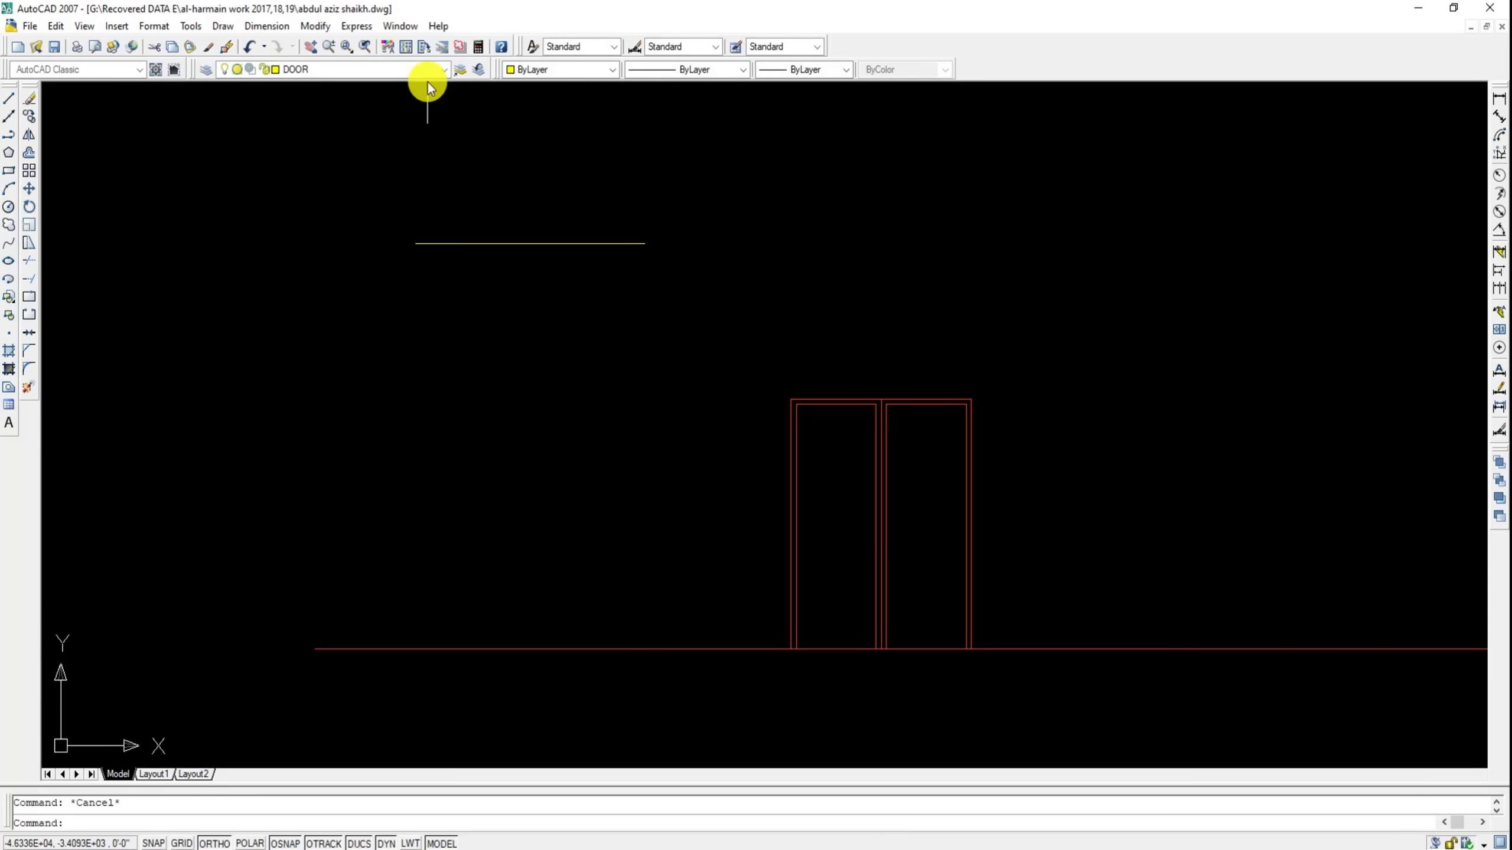
Match properties from the yellow line onto both leaves' inner outlines
{"action": "left_click", "coordinate": [228, 48]}
{"action": "left_click", "coordinate": [504, 241]}
{"action": "scroll", "coordinate": [801, 399], "scroll_direction": "up", "scroll_amount": 5}
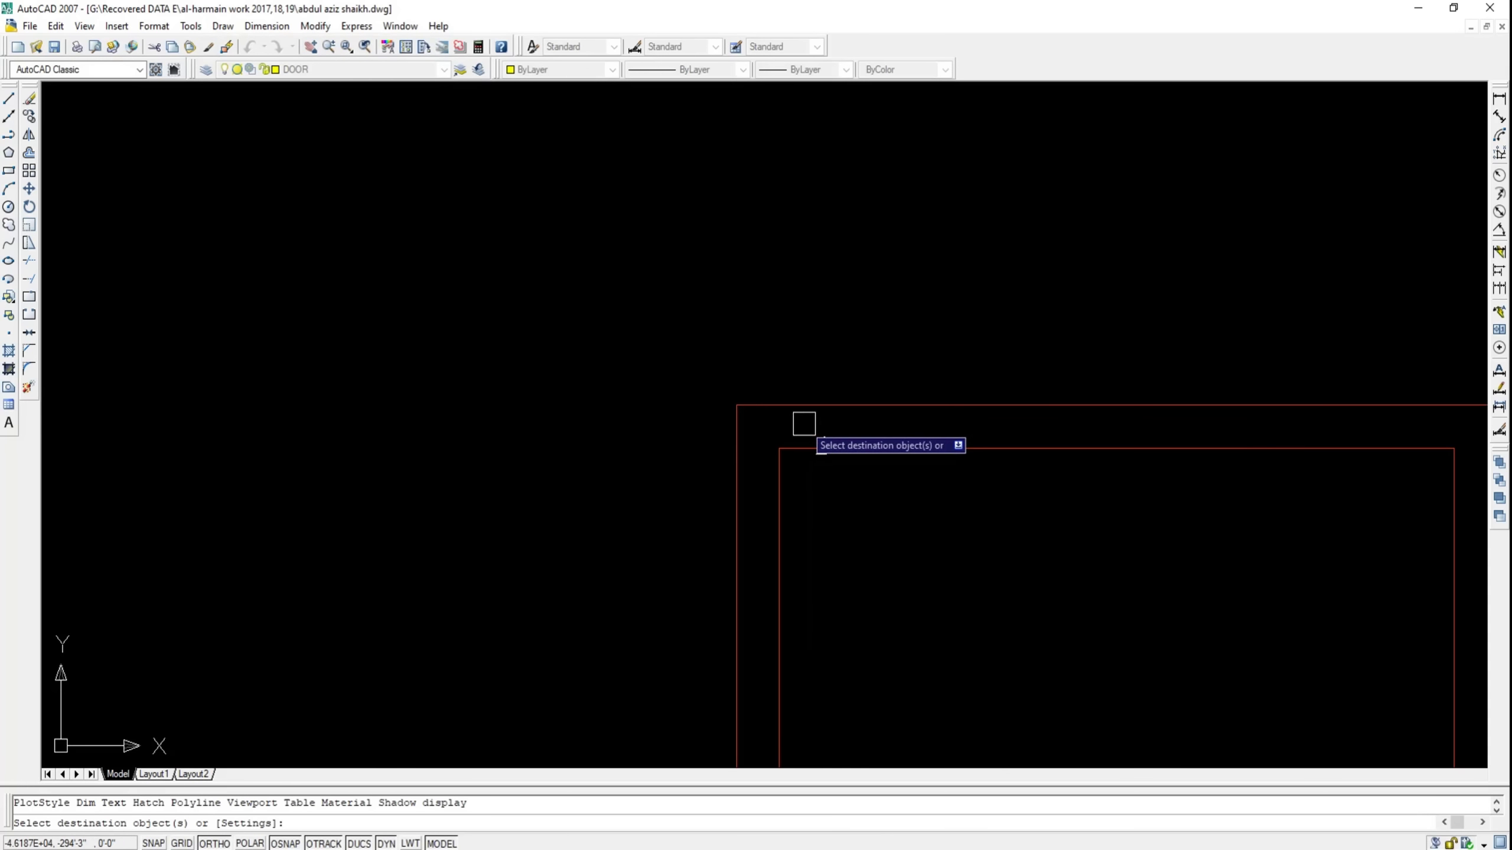
{"action": "left_click", "coordinate": [777, 455]}
{"action": "scroll", "coordinate": [904, 465], "scroll_direction": "down", "scroll_amount": 5}
{"action": "scroll", "coordinate": [958, 474], "scroll_direction": "up", "scroll_amount": 2}
{"action": "scroll", "coordinate": [1015, 471], "scroll_direction": "up", "scroll_amount": 3}
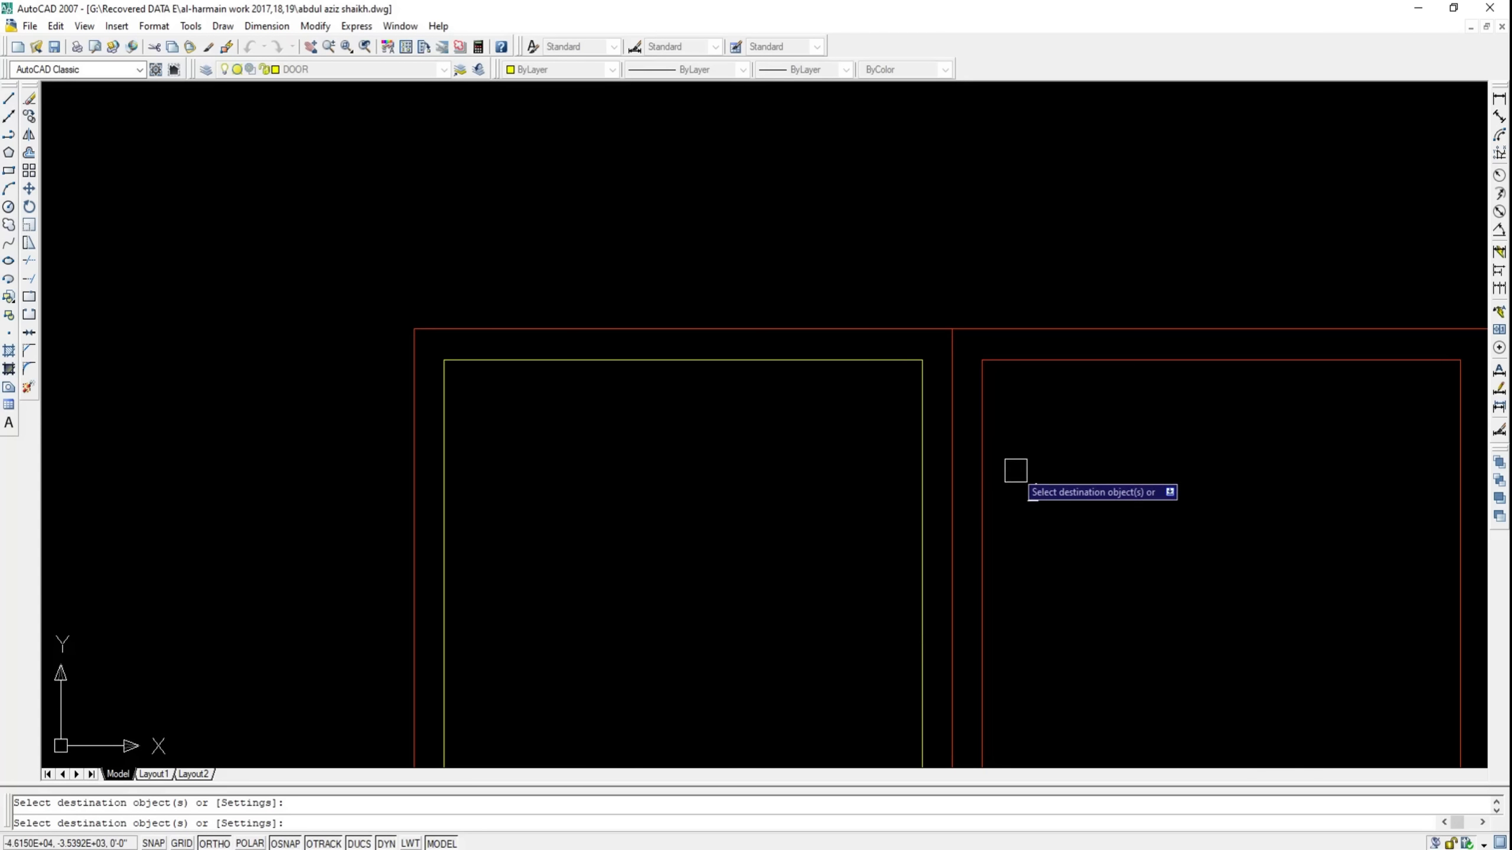
{"action": "left_click", "coordinate": [1015, 470]}
{"action": "left_click", "coordinate": [969, 341]}
{"action": "scroll", "coordinate": [976, 349], "scroll_direction": "down", "scroll_amount": 3}
{"action": "scroll", "coordinate": [940, 340], "scroll_direction": "down", "scroll_amount": 3}
{"action": "key", "text": "Escape"}
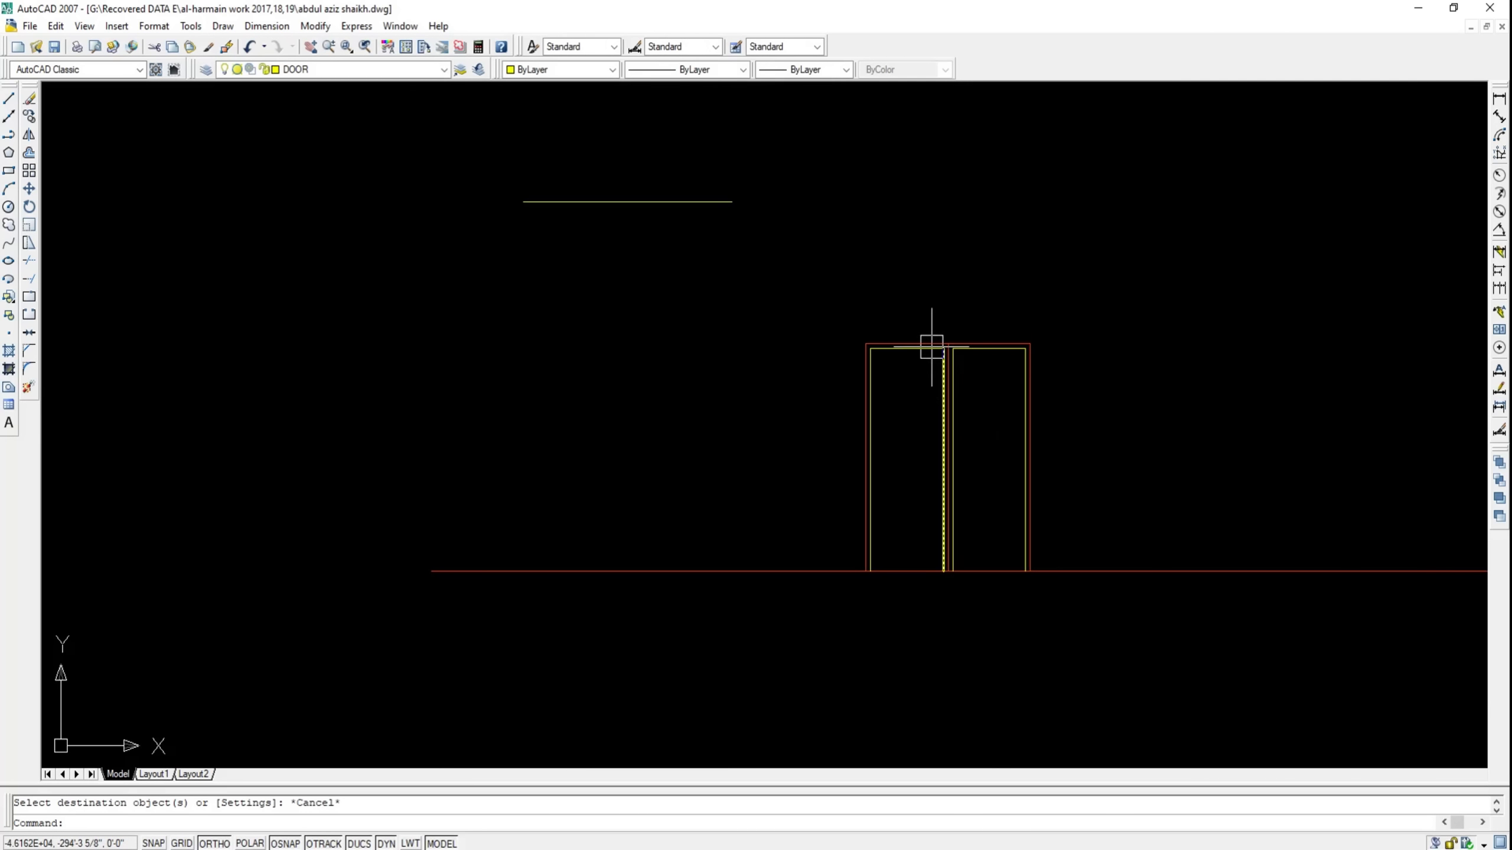
Erase the stray line above the door
{"action": "left_click", "coordinate": [627, 201]}
{"action": "key", "text": "Escape"}
{"action": "left_click", "coordinate": [683, 172]}
{"action": "left_click", "coordinate": [588, 233]}
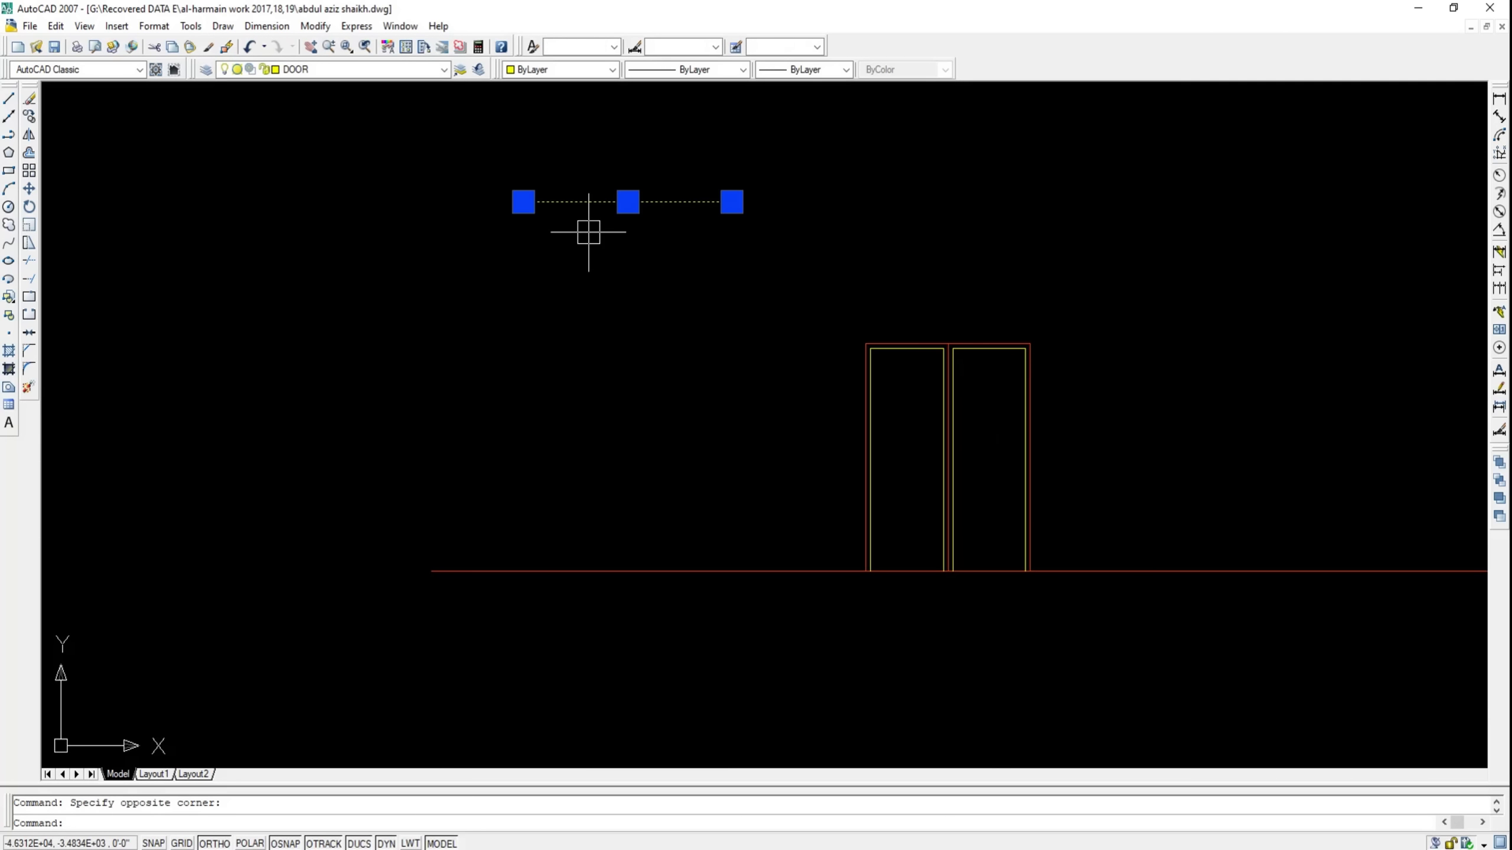
{"action": "key", "text": "Delete"}
{"action": "scroll", "coordinate": [821, 339], "scroll_direction": "up", "scroll_amount": 1}
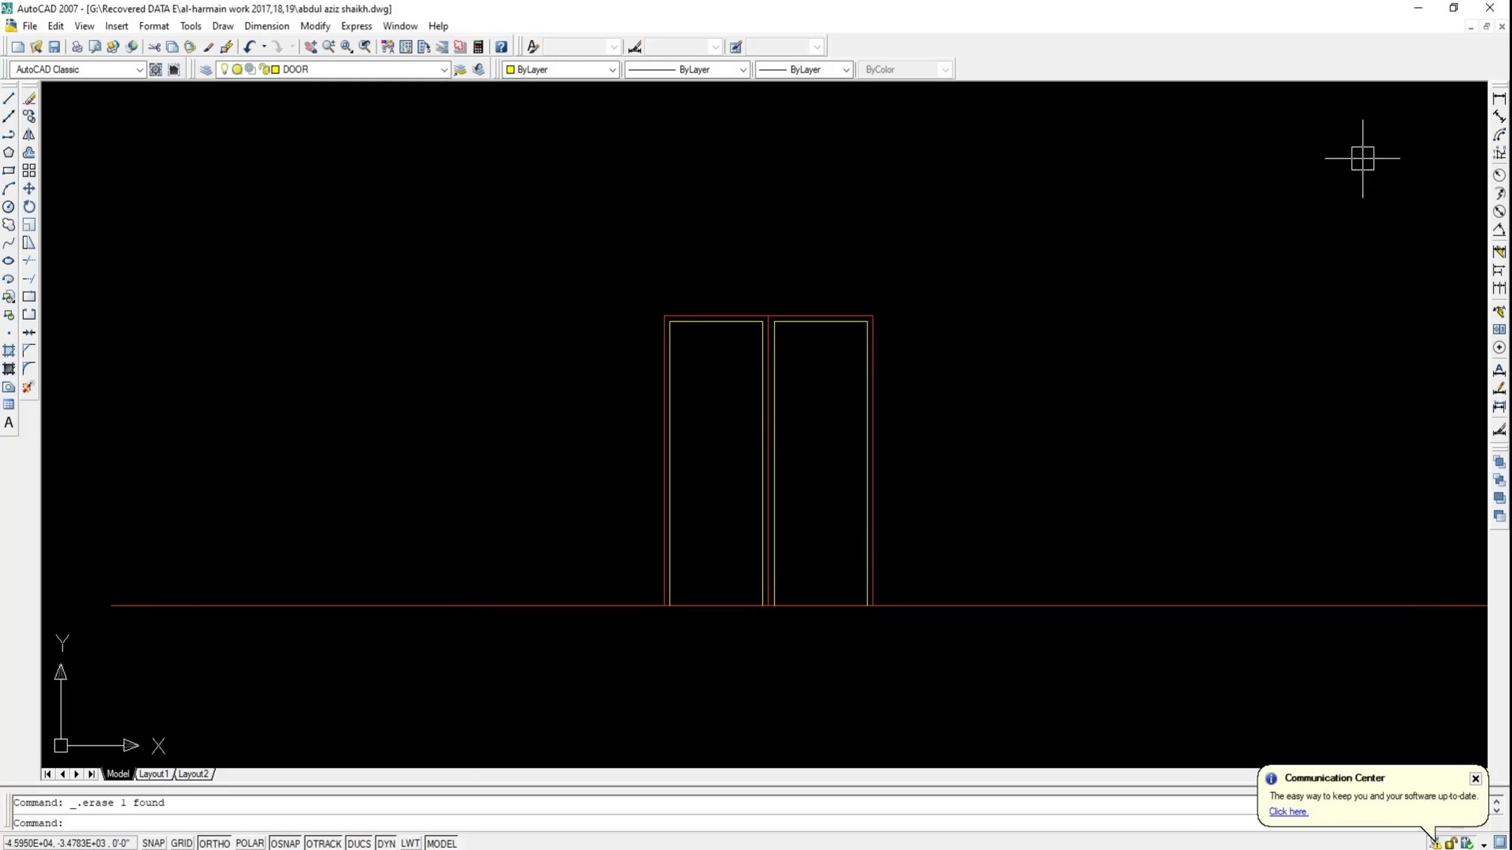
Dimension the door's 6' width across its top corners
{"action": "key", "text": "Escape"}
{"action": "scroll", "coordinate": [708, 311], "scroll_direction": "up", "scroll_amount": 2}
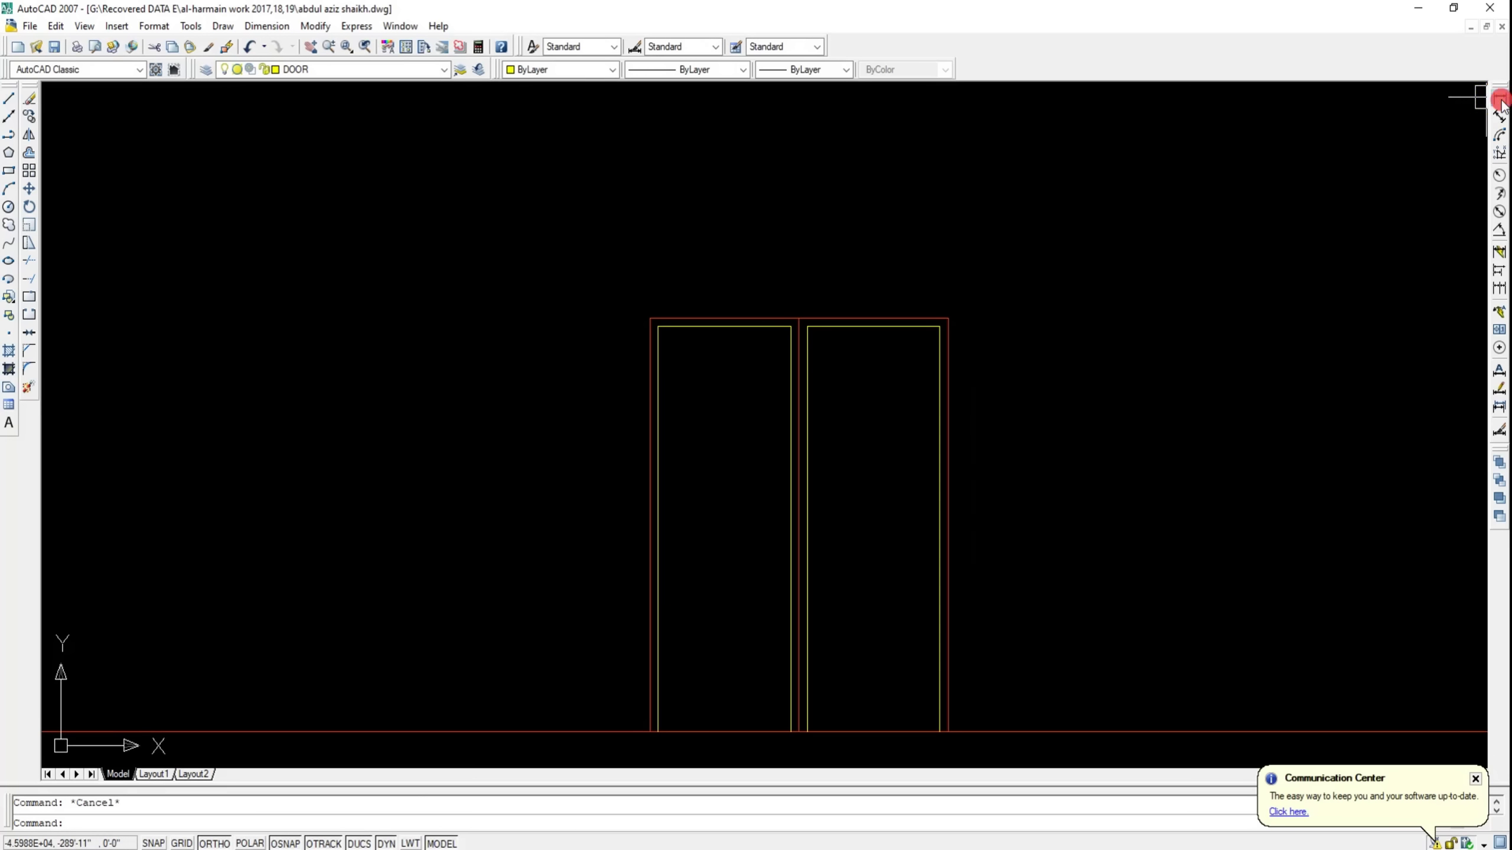
{"action": "left_click", "coordinate": [1502, 101]}
{"action": "left_click", "coordinate": [650, 320]}
{"action": "left_click", "coordinate": [948, 319]}
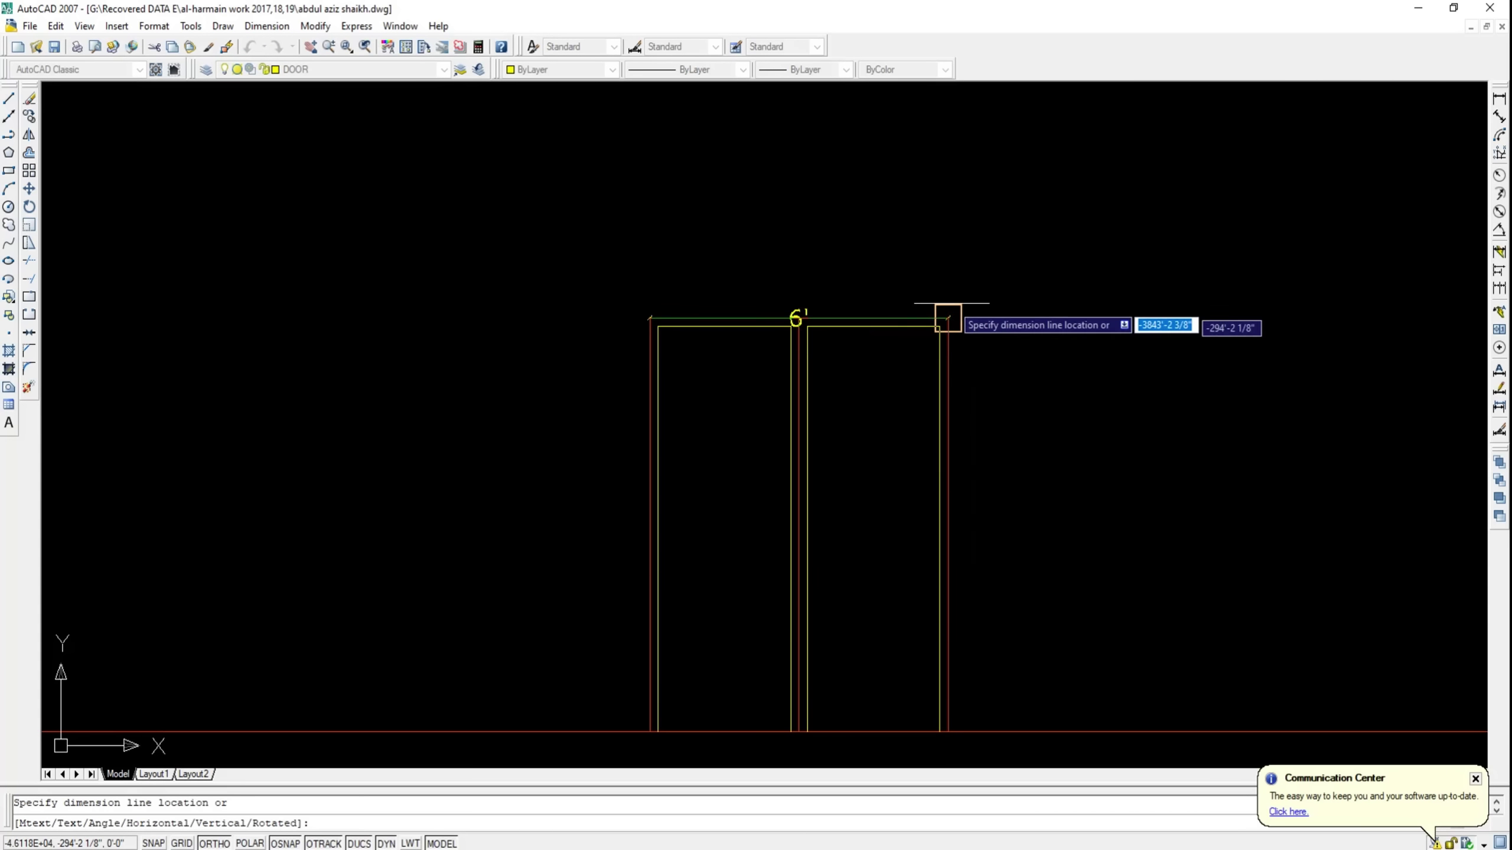
{"action": "scroll", "coordinate": [947, 316], "scroll_direction": "up", "scroll_amount": 1}
{"action": "left_click", "coordinate": [946, 295]}
Add the 8' height dimension along the door's left side
{"action": "key", "text": "Return"}
{"action": "key", "text": "Return"}
{"action": "scroll", "coordinate": [524, 381], "scroll_direction": "up", "scroll_amount": 1}
{"action": "scroll", "coordinate": [524, 381], "scroll_direction": "down", "scroll_amount": 2}
{"action": "left_click", "coordinate": [528, 375]}
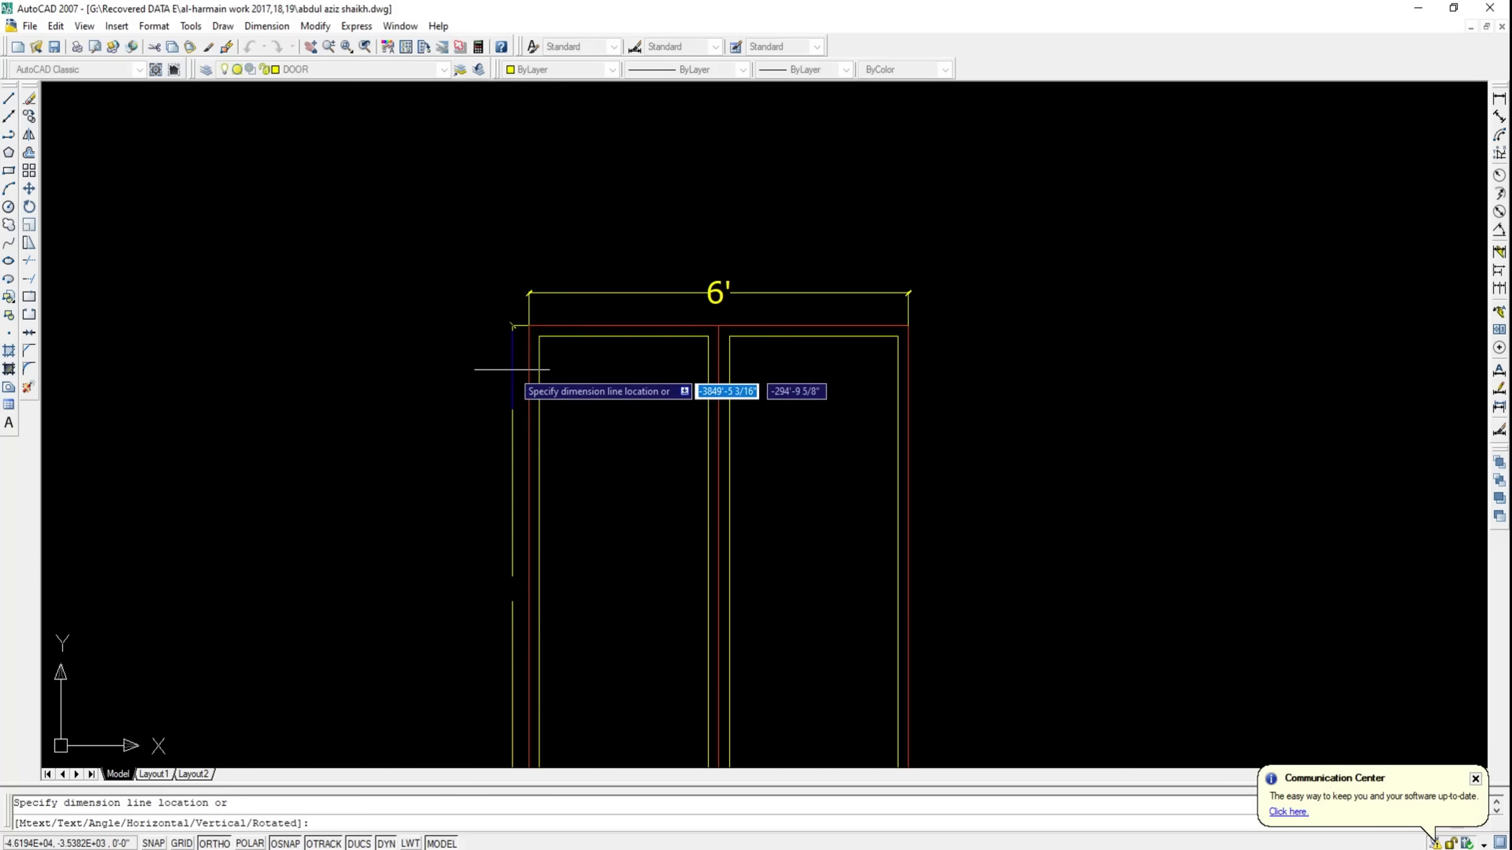
{"action": "left_click", "coordinate": [8, 97]}
{"action": "scroll", "coordinate": [333, 265], "scroll_direction": "down", "scroll_amount": 1}
{"action": "scroll", "coordinate": [393, 266], "scroll_direction": "down", "scroll_amount": 2}
{"action": "key", "text": "Escape"}
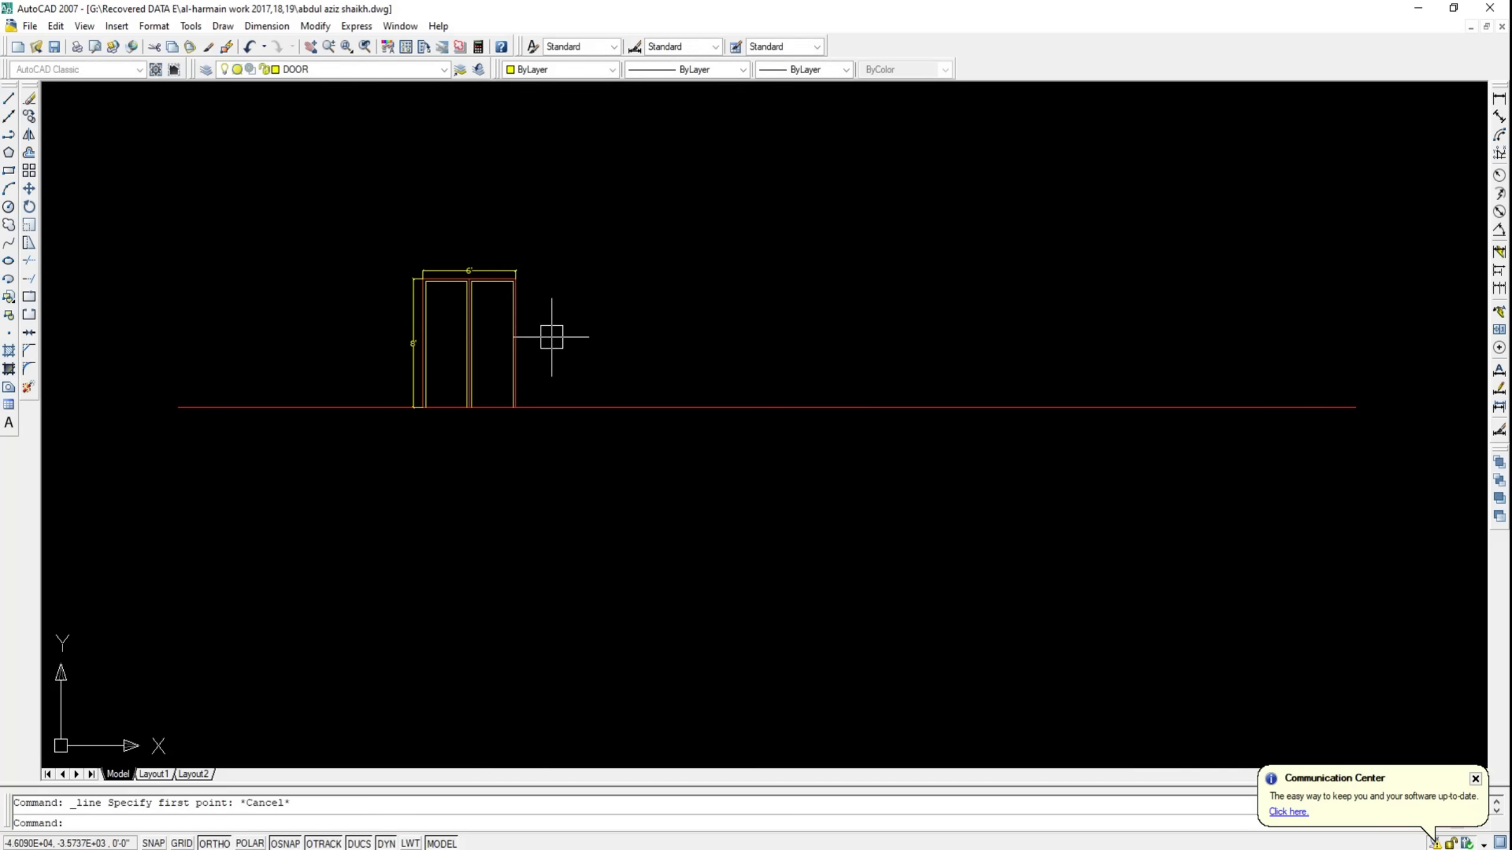
{"action": "key", "text": "Return"}
{"action": "scroll", "coordinate": [553, 381], "scroll_direction": "up", "scroll_amount": 1}
Draw a trial vertical line up from the ground line beside the double door
{"action": "left_click", "coordinate": [563, 420]}
{"action": "scroll", "coordinate": [557, 364], "scroll_direction": "up", "scroll_amount": 2}
{"action": "scroll", "coordinate": [503, 210], "scroll_direction": "up", "scroll_amount": 2}
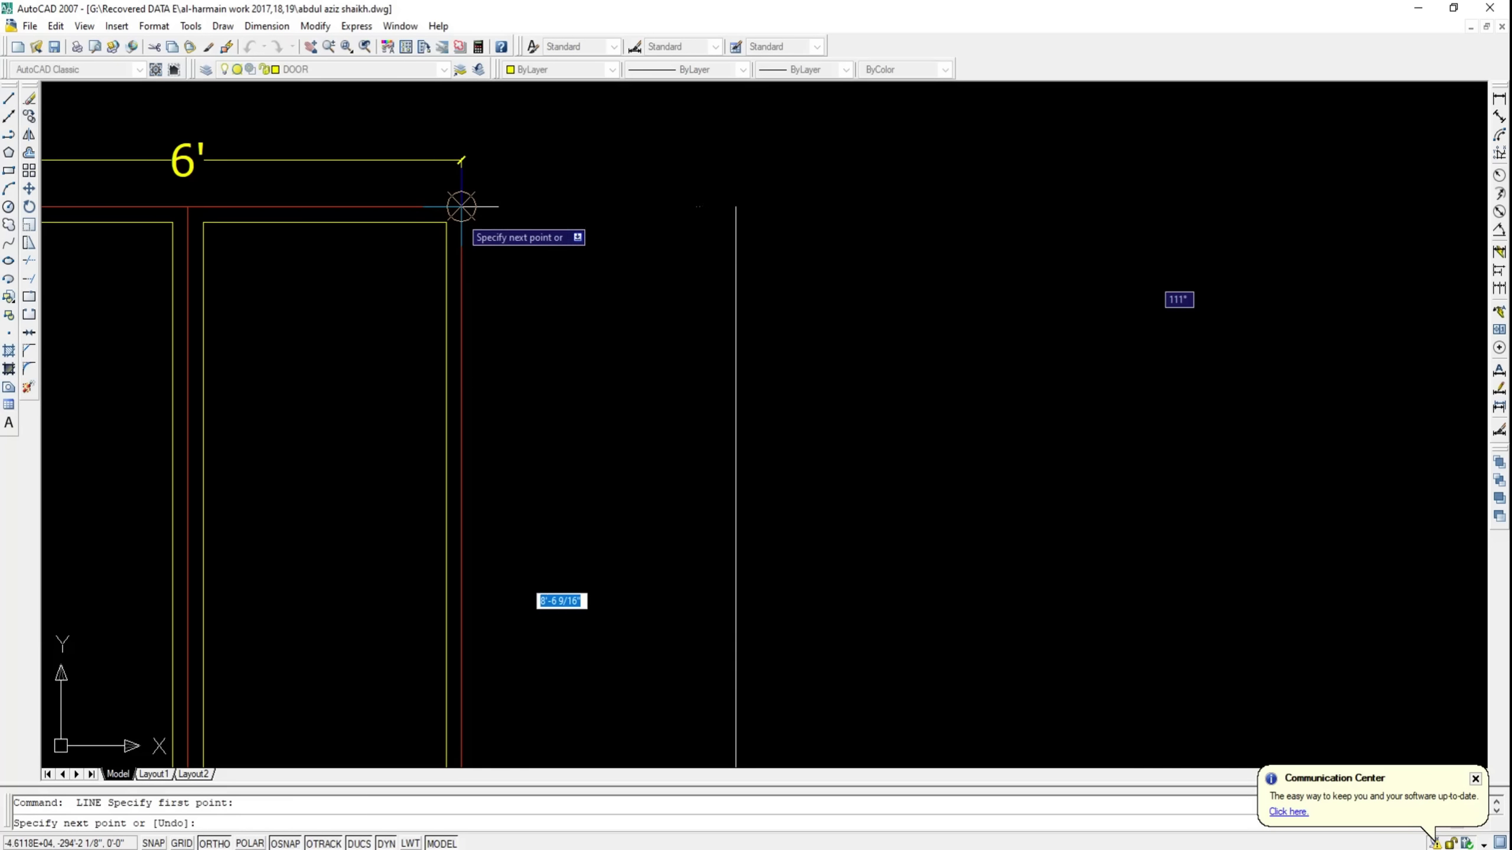
{"action": "scroll", "coordinate": [518, 197], "scroll_direction": "down", "scroll_amount": 2}
{"action": "scroll", "coordinate": [536, 205], "scroll_direction": "up", "scroll_amount": 2}
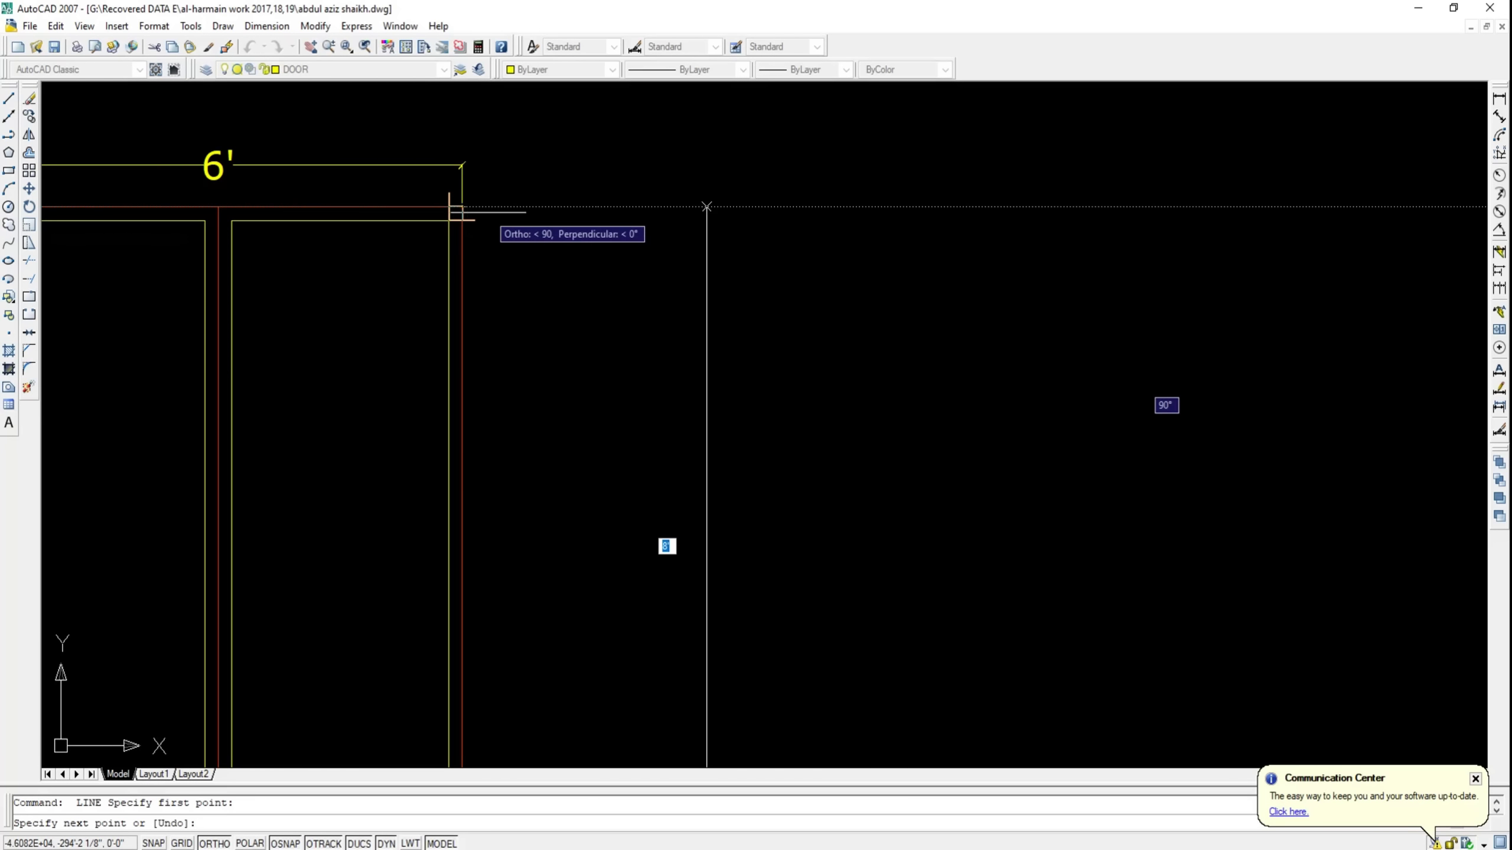
{"action": "left_click", "coordinate": [604, 213]}
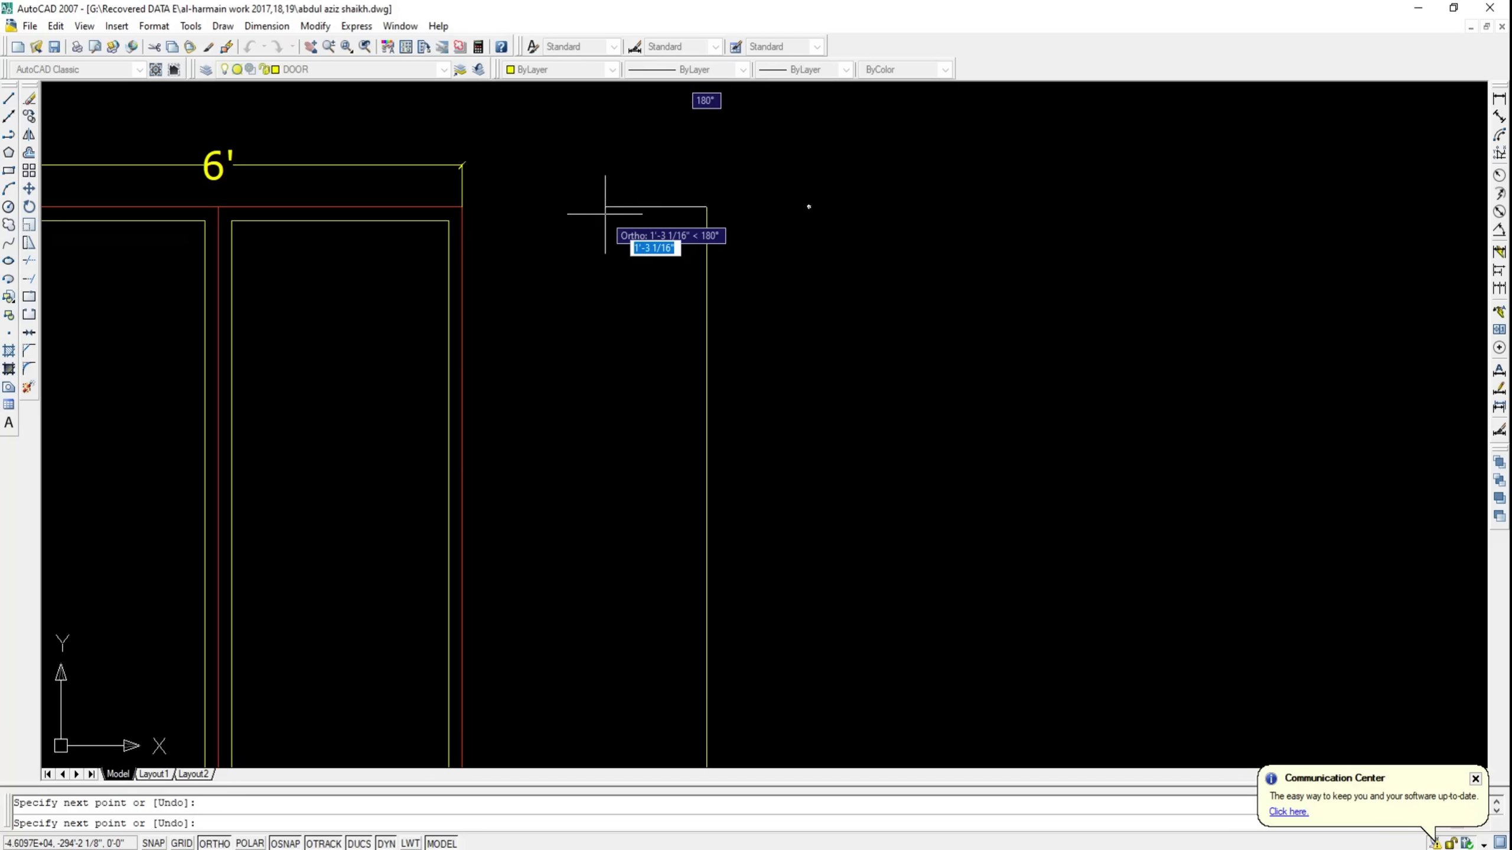
{"action": "scroll", "coordinate": [694, 212], "scroll_direction": "down", "scroll_amount": 2}
{"action": "key", "text": "Return"}
{"action": "left_click", "coordinate": [736, 195]}
{"action": "left_click", "coordinate": [677, 244]}
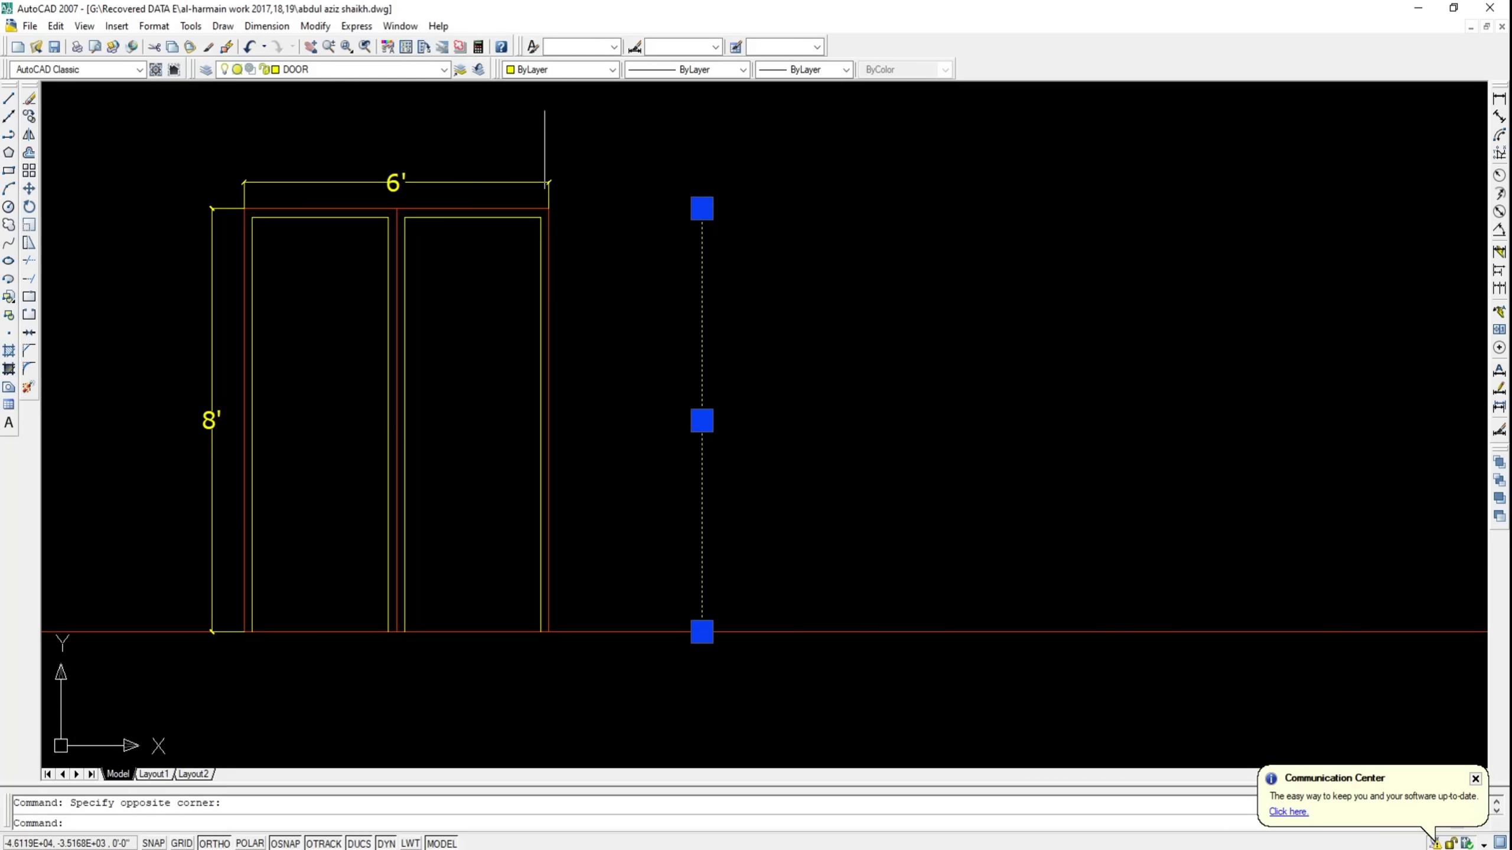
{"action": "key", "text": "Escape"}
Draw the left edge, 4' top and right edge, plus a centre line from the top midpoint
{"action": "left_click", "coordinate": [8, 98]}
{"action": "left_click", "coordinate": [701, 631]}
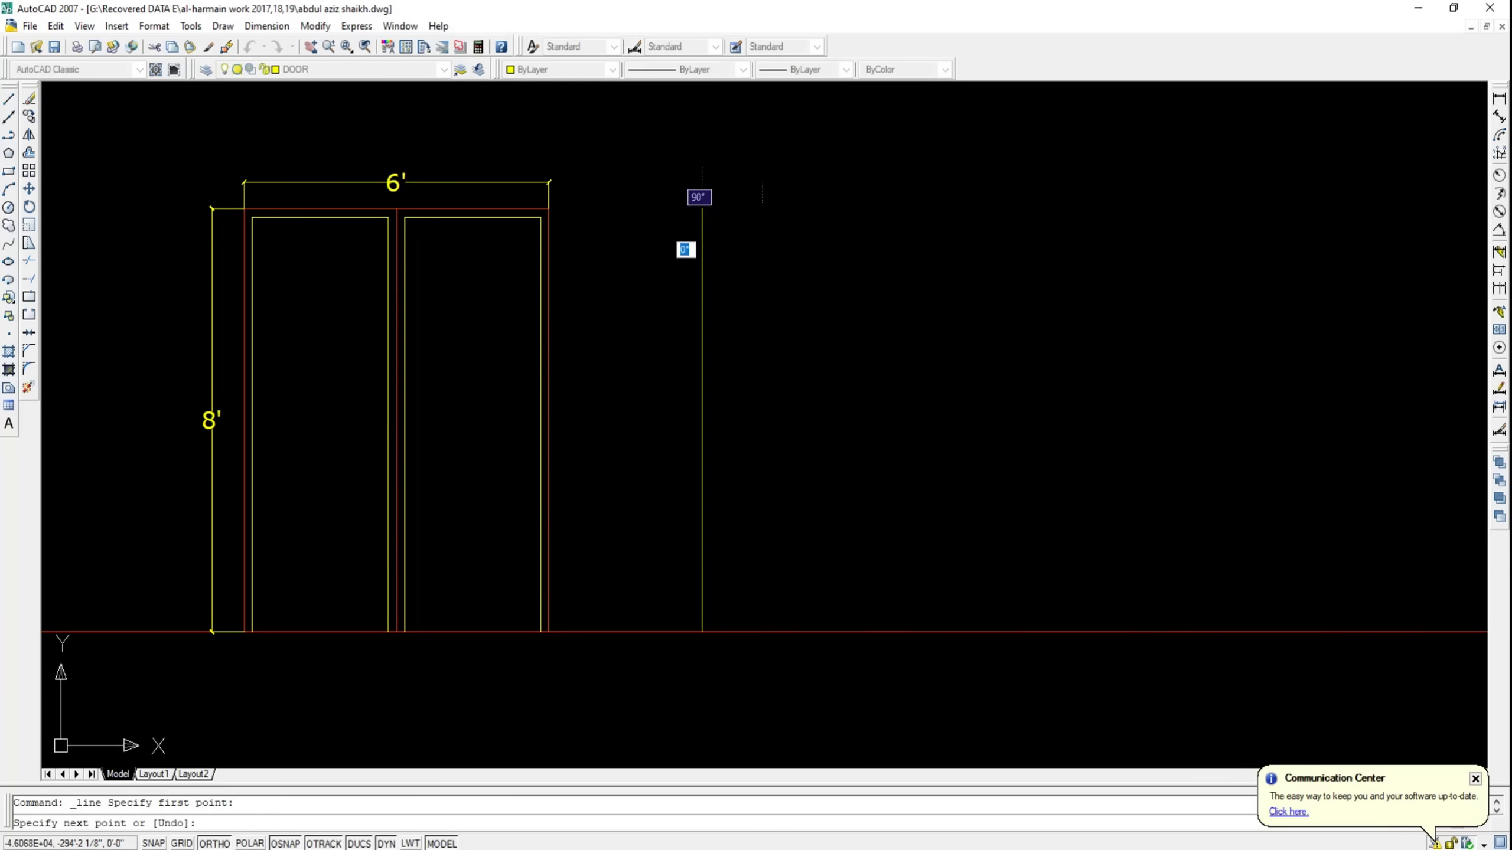
{"action": "left_click", "coordinate": [702, 209]}
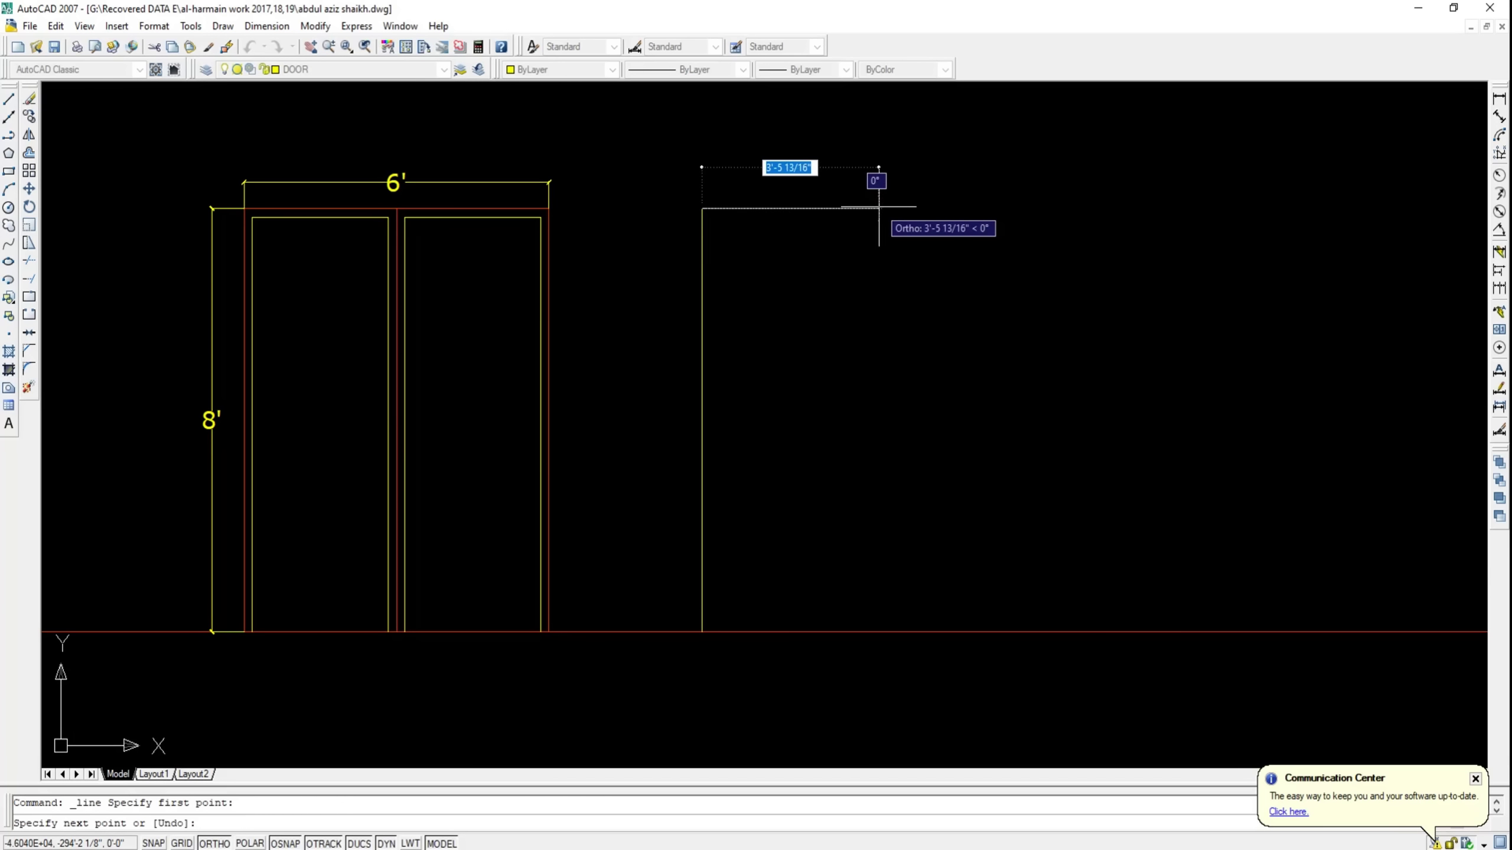
{"action": "type", "text": "4"}
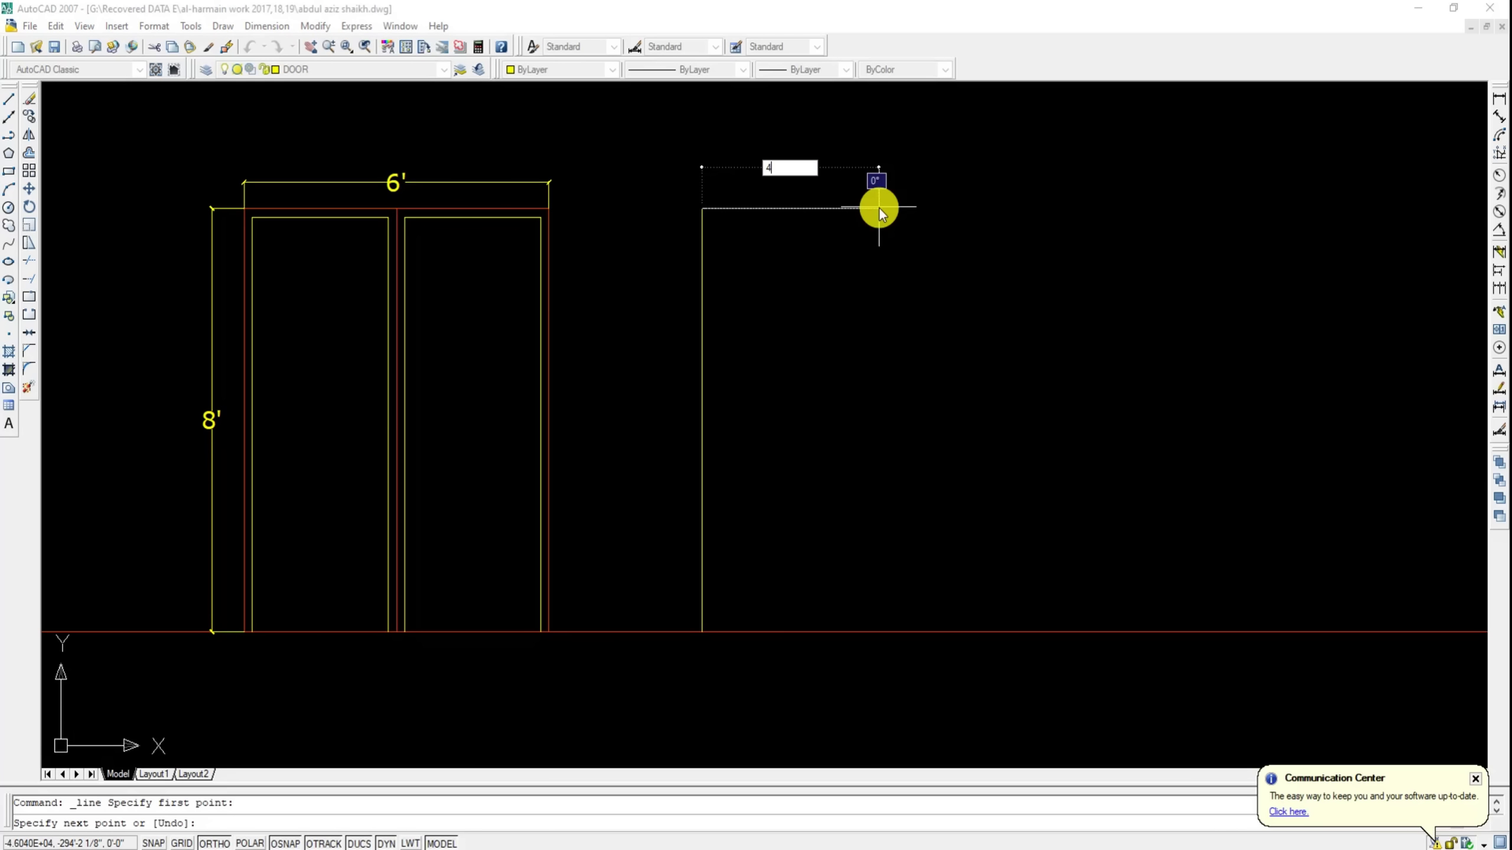
{"action": "key", "text": "Return"}
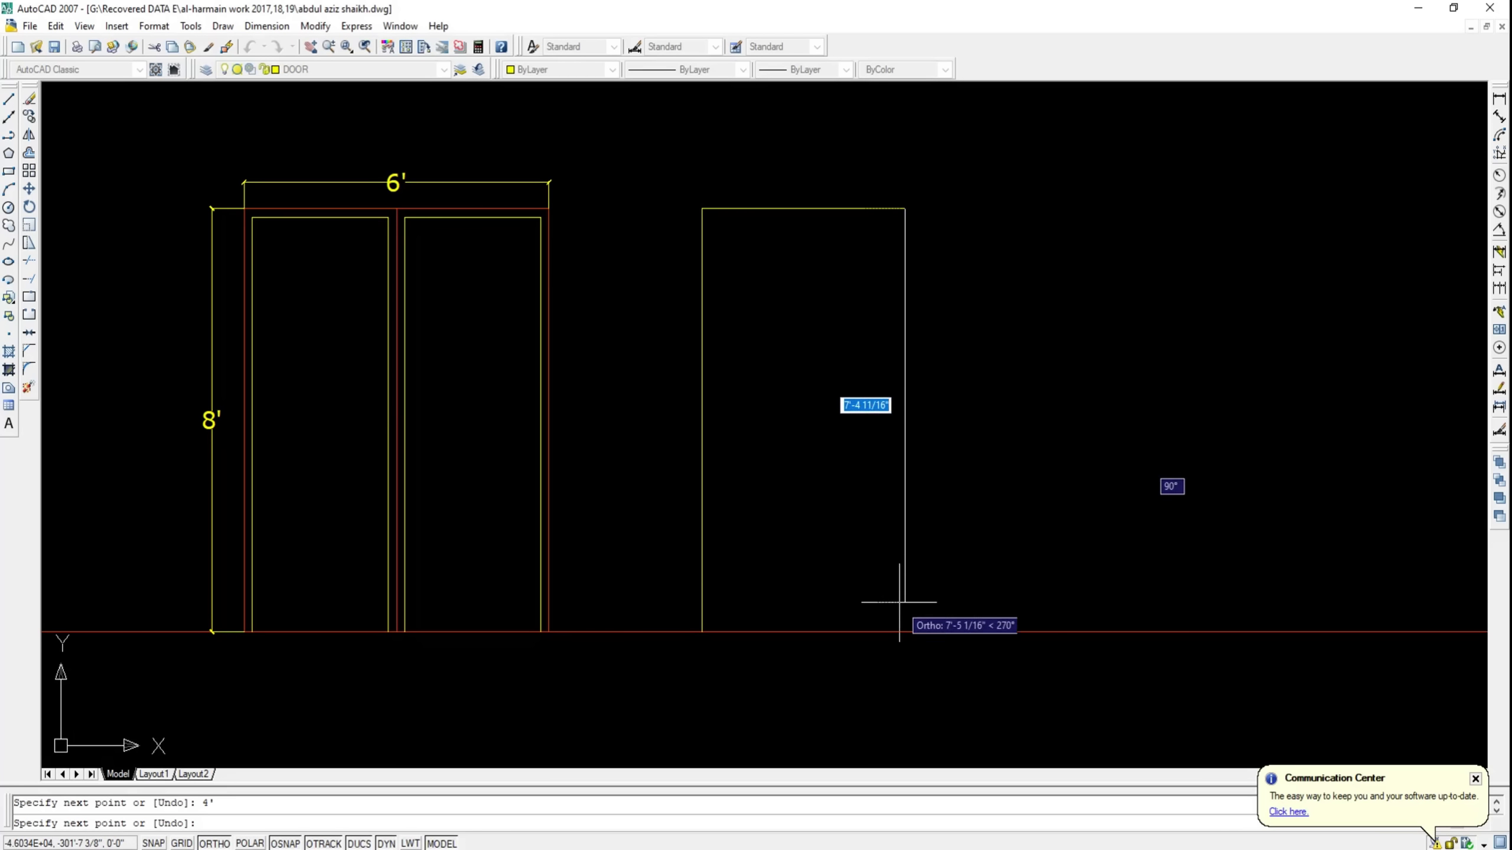
{"action": "left_click", "coordinate": [905, 632]}
{"action": "key", "text": "Return"}
{"action": "key", "text": "Return"}
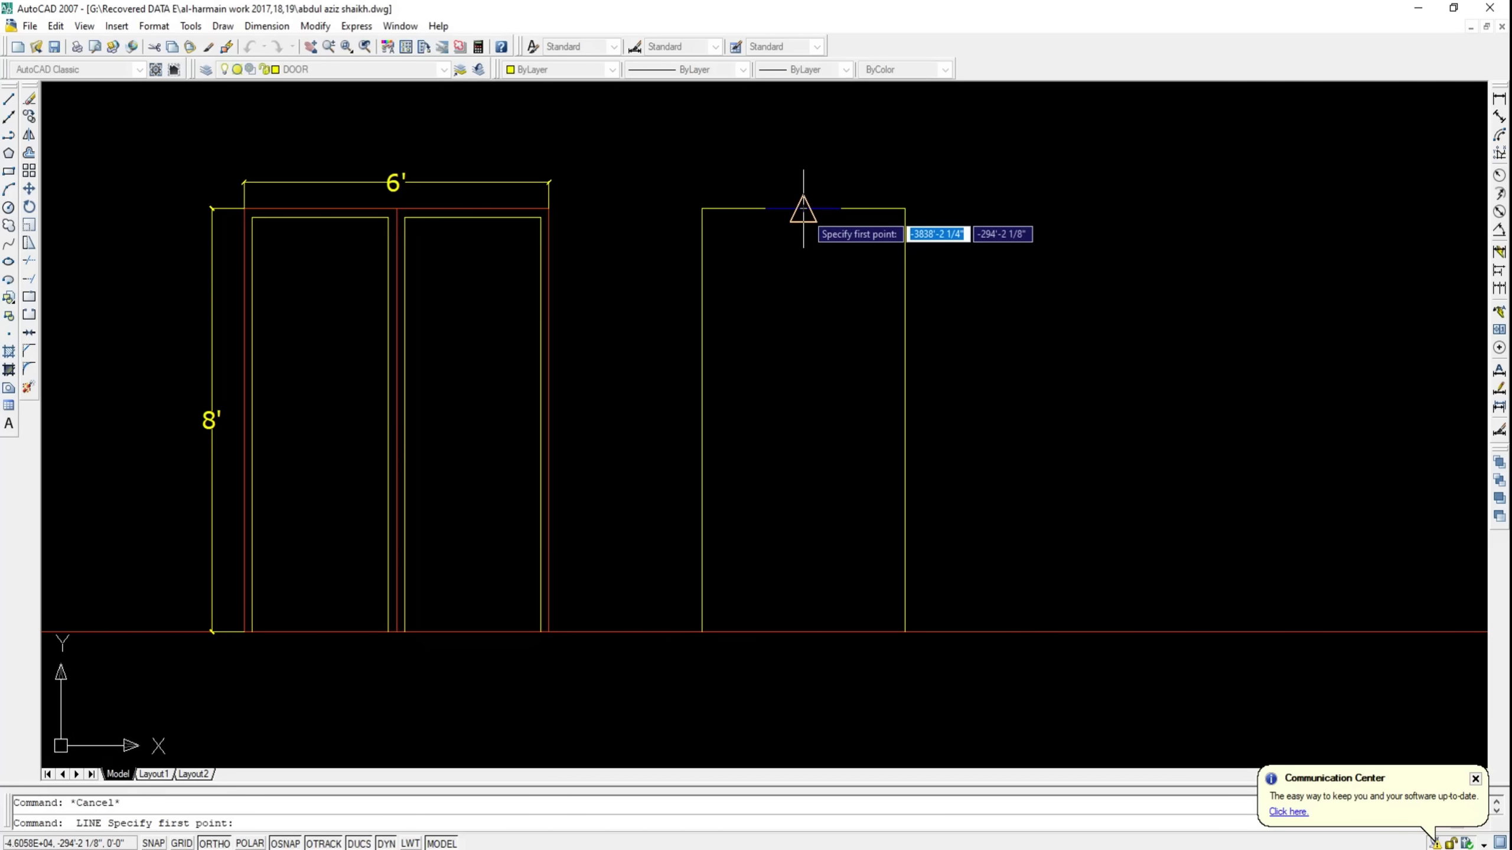
{"action": "left_click", "coordinate": [803, 209]}
{"action": "left_click", "coordinate": [802, 633]}
{"action": "key", "text": "Return"}
Set the OFFSET distance to 2
{"action": "type", "text": "o"}
{"action": "key", "text": "Return"}
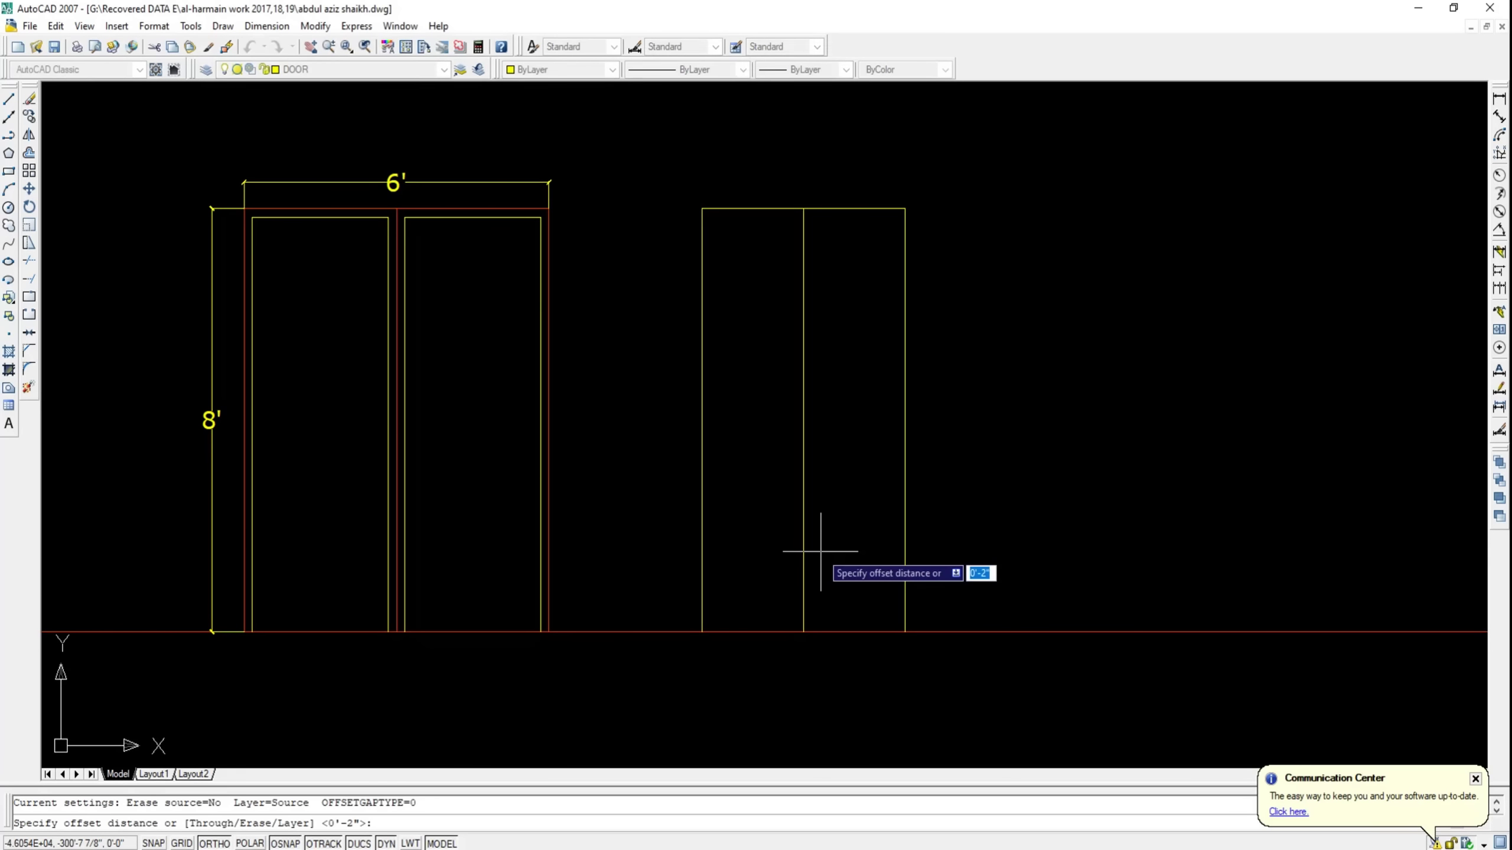
{"action": "type", "text": "2"}
{"action": "key", "text": "Return"}
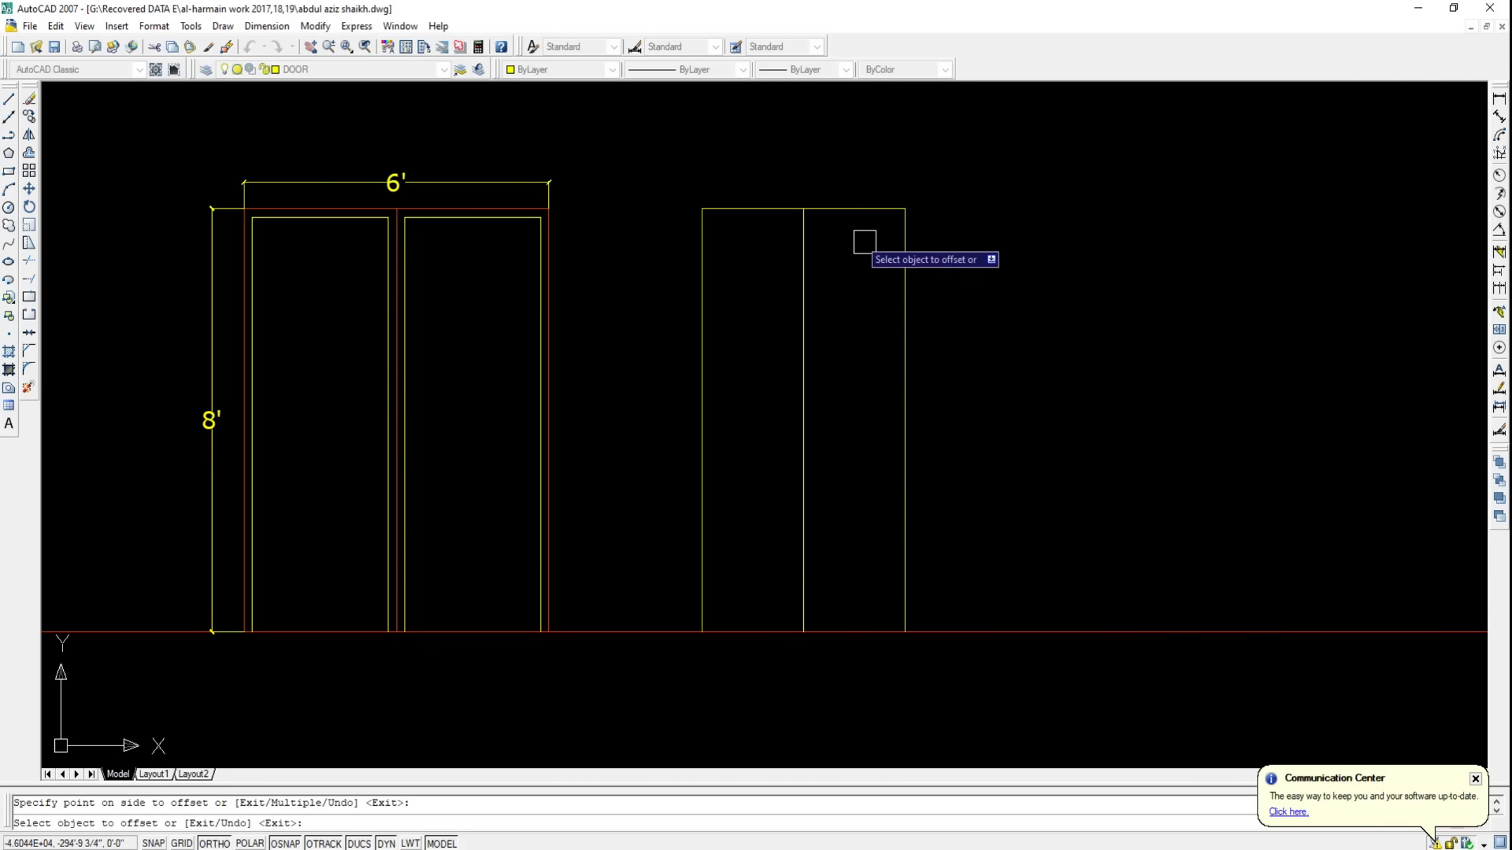
{"action": "key", "text": "Escape"}
{"action": "type", "text": "o"}
{"action": "key", "text": "Return"}
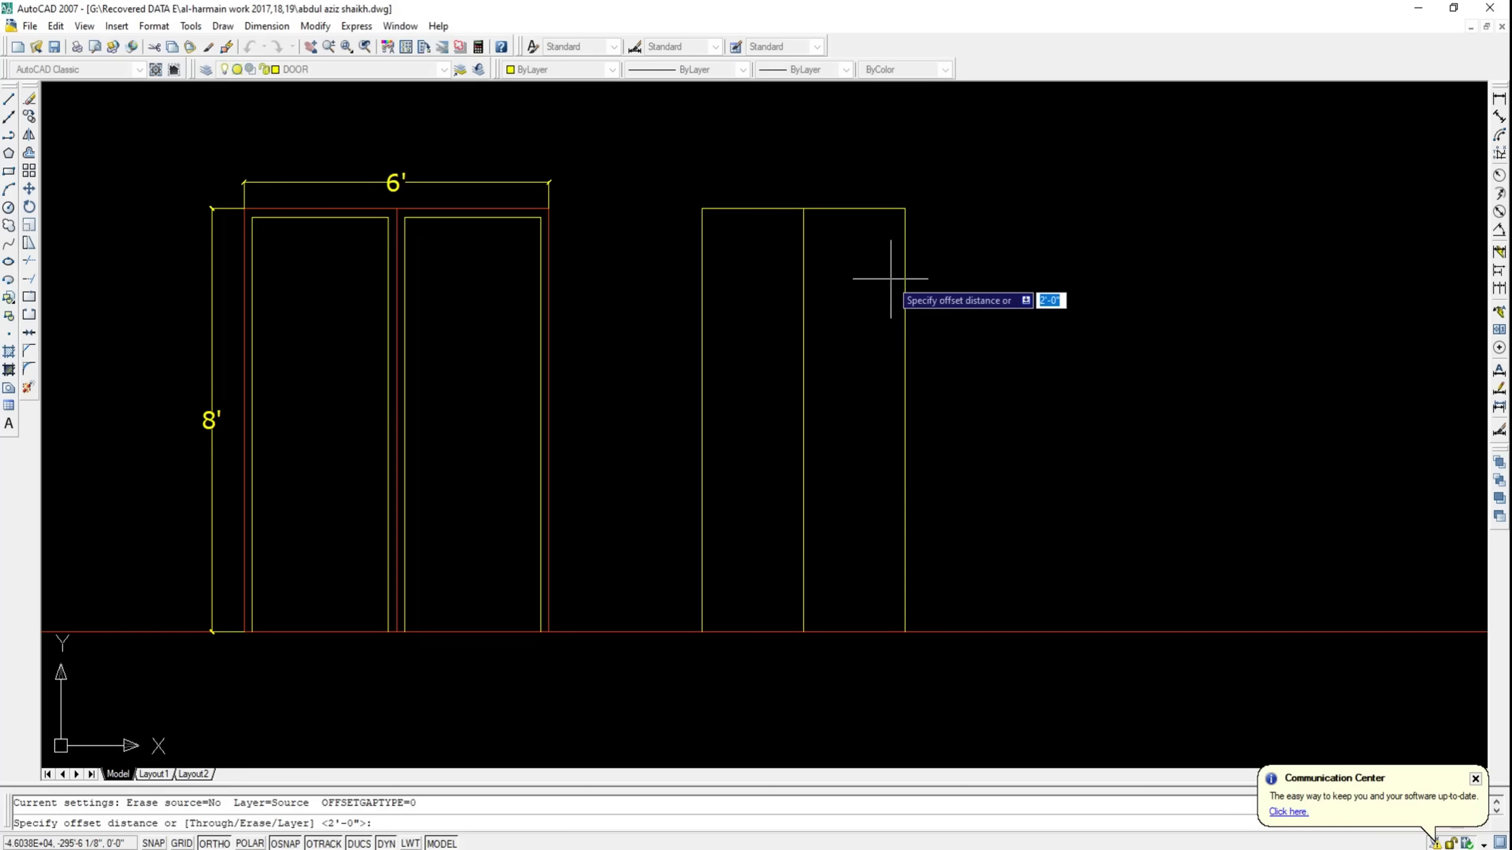
{"action": "type", "text": "2"}
{"action": "key", "text": "Return"}
Offset the top, both side edges and centre line inward, then begin TRIM with all cutting edges
{"action": "left_click", "coordinate": [864, 209]}
{"action": "left_click", "coordinate": [881, 239]}
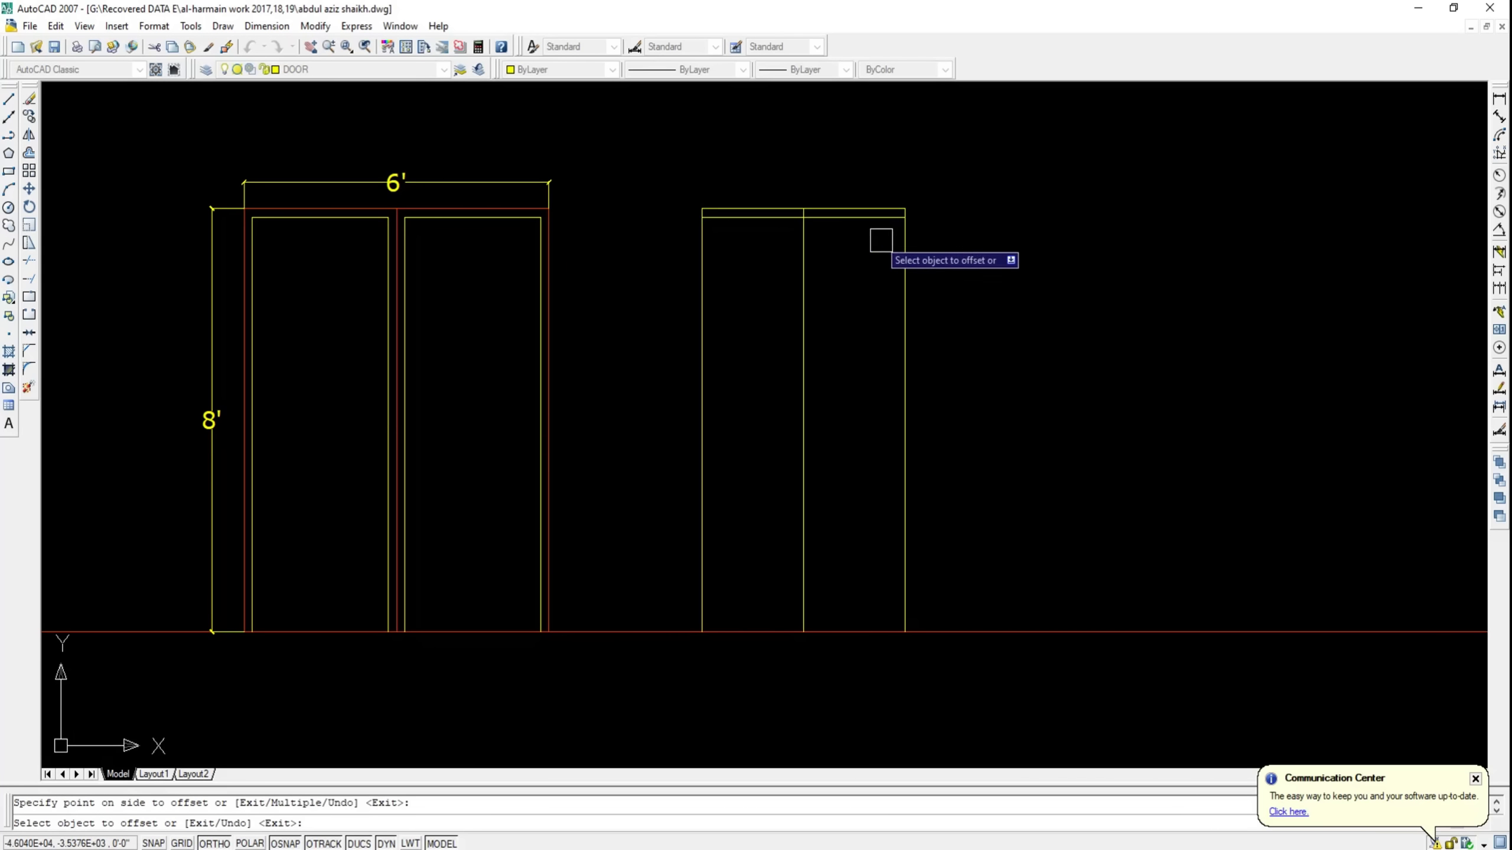
{"action": "left_click", "coordinate": [887, 261]}
{"action": "left_click", "coordinate": [702, 281]}
{"action": "left_click", "coordinate": [750, 289]}
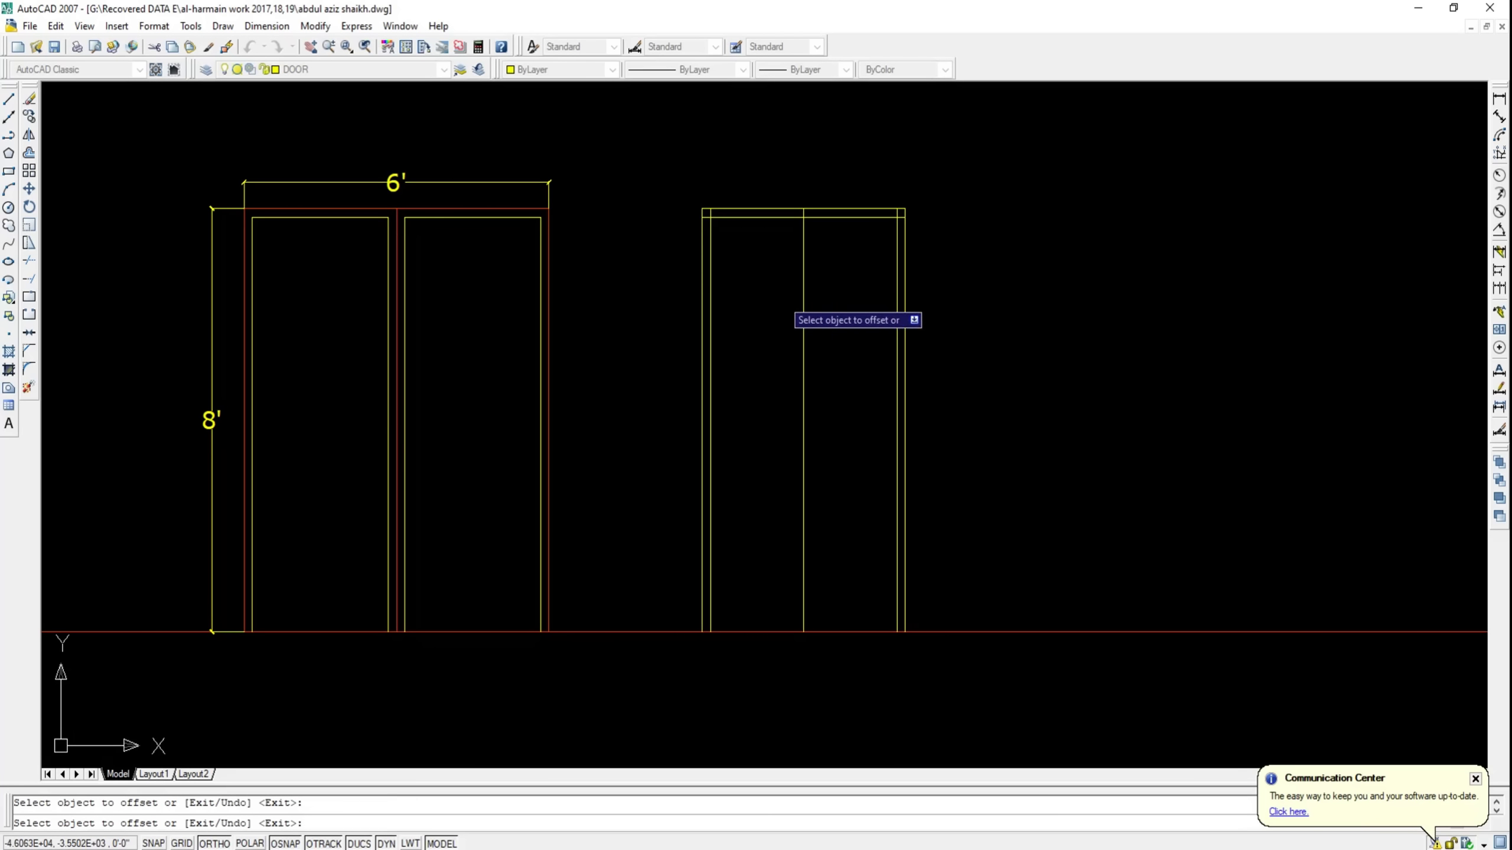
{"action": "left_click", "coordinate": [803, 294]}
{"action": "left_click", "coordinate": [774, 315]}
{"action": "left_click", "coordinate": [827, 298]}
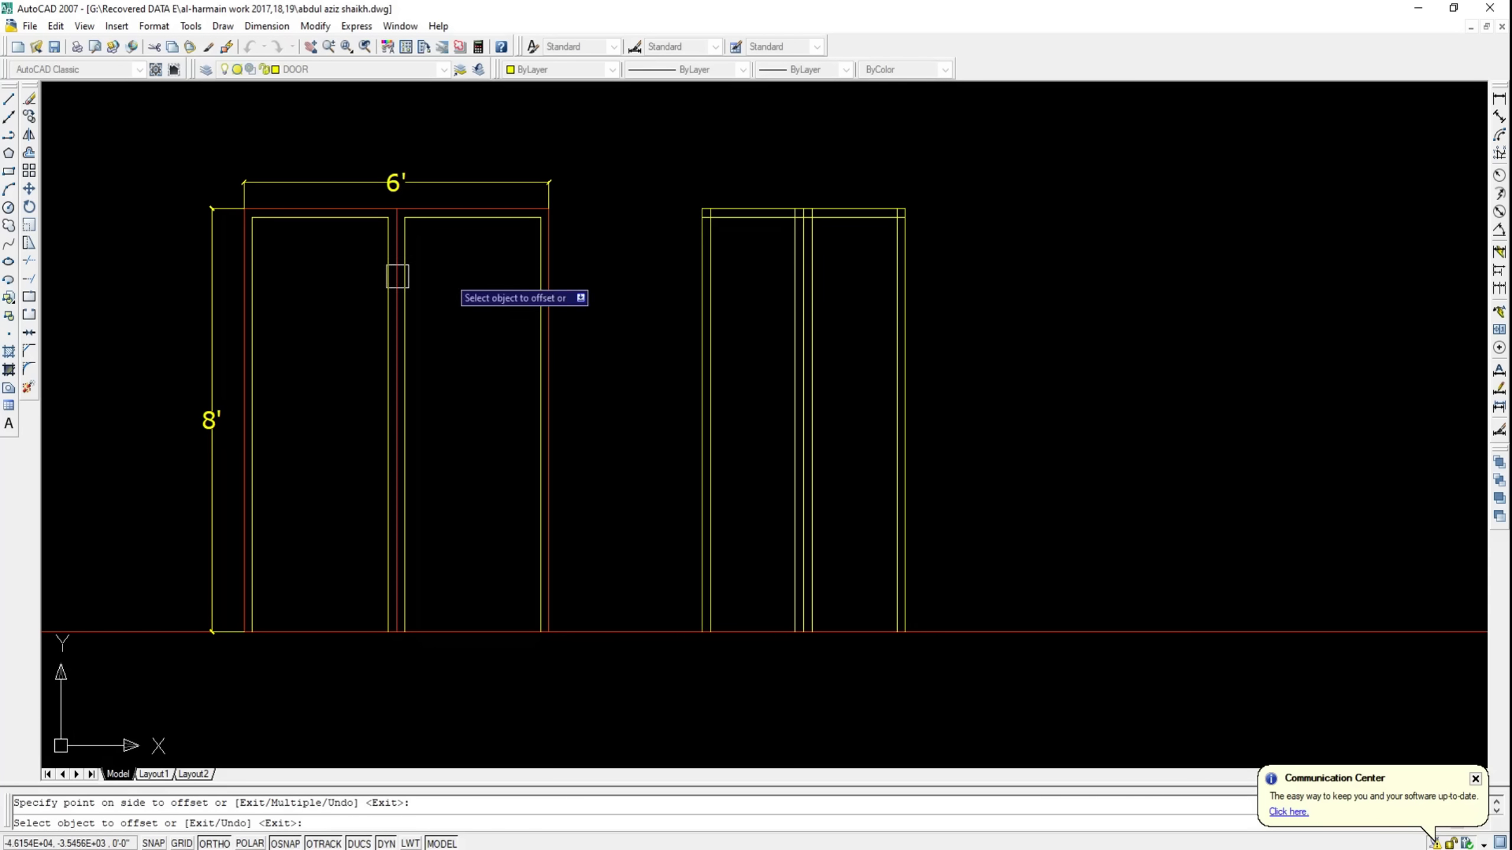
{"action": "key", "text": "Escape"}
{"action": "left_click", "coordinate": [27, 269]}
{"action": "key", "text": "Return"}
{"action": "scroll", "coordinate": [766, 190], "scroll_direction": "up", "scroll_amount": 3}
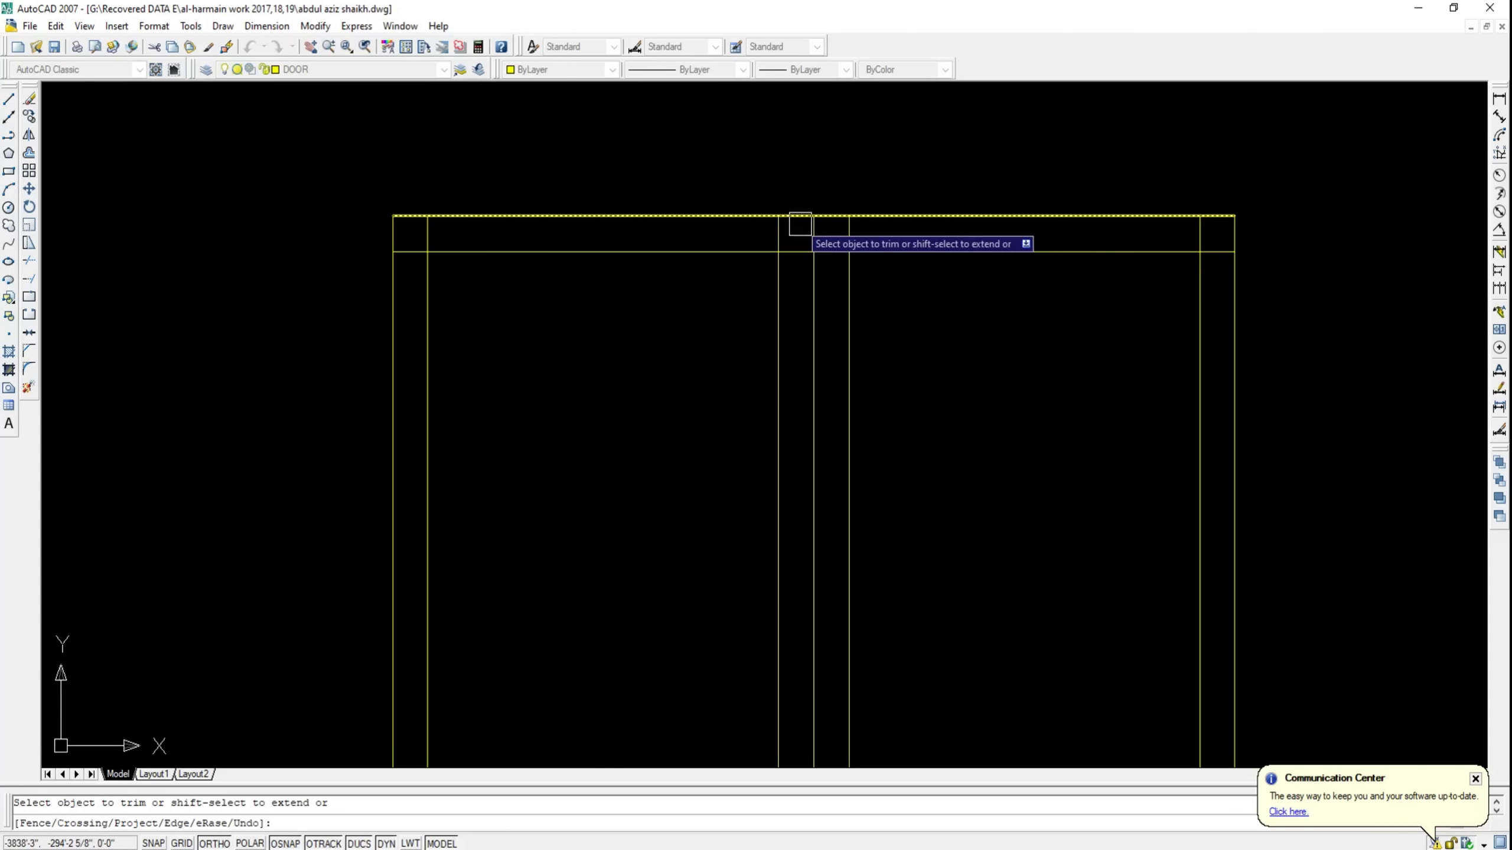
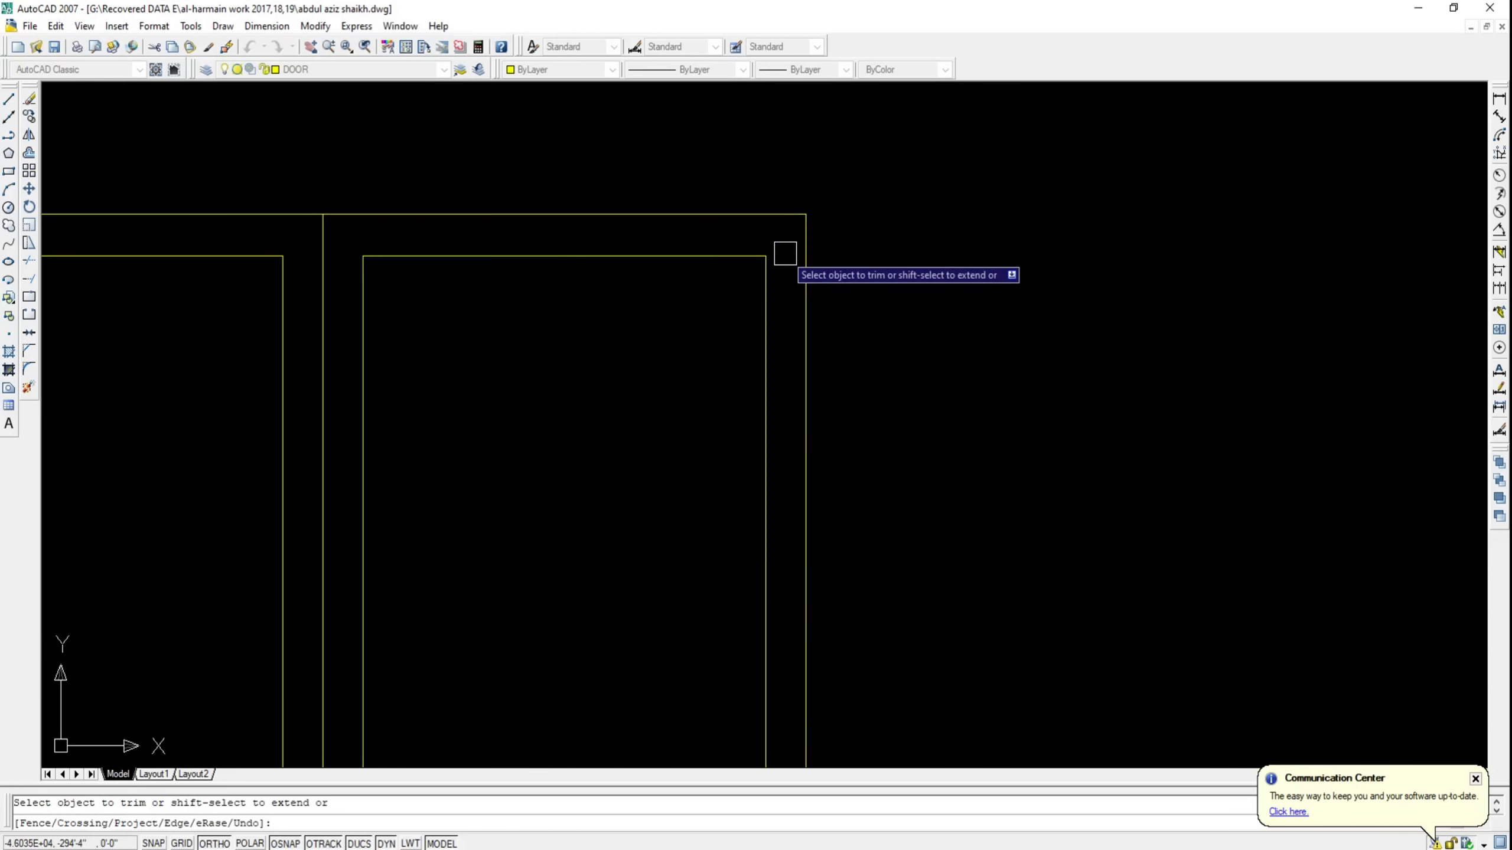
{"action": "scroll", "coordinate": [834, 233], "scroll_direction": "down", "scroll_amount": 2}
Cancel the unfinished trim and try matching properties from the left door's red frame
{"action": "key", "text": "Escape"}
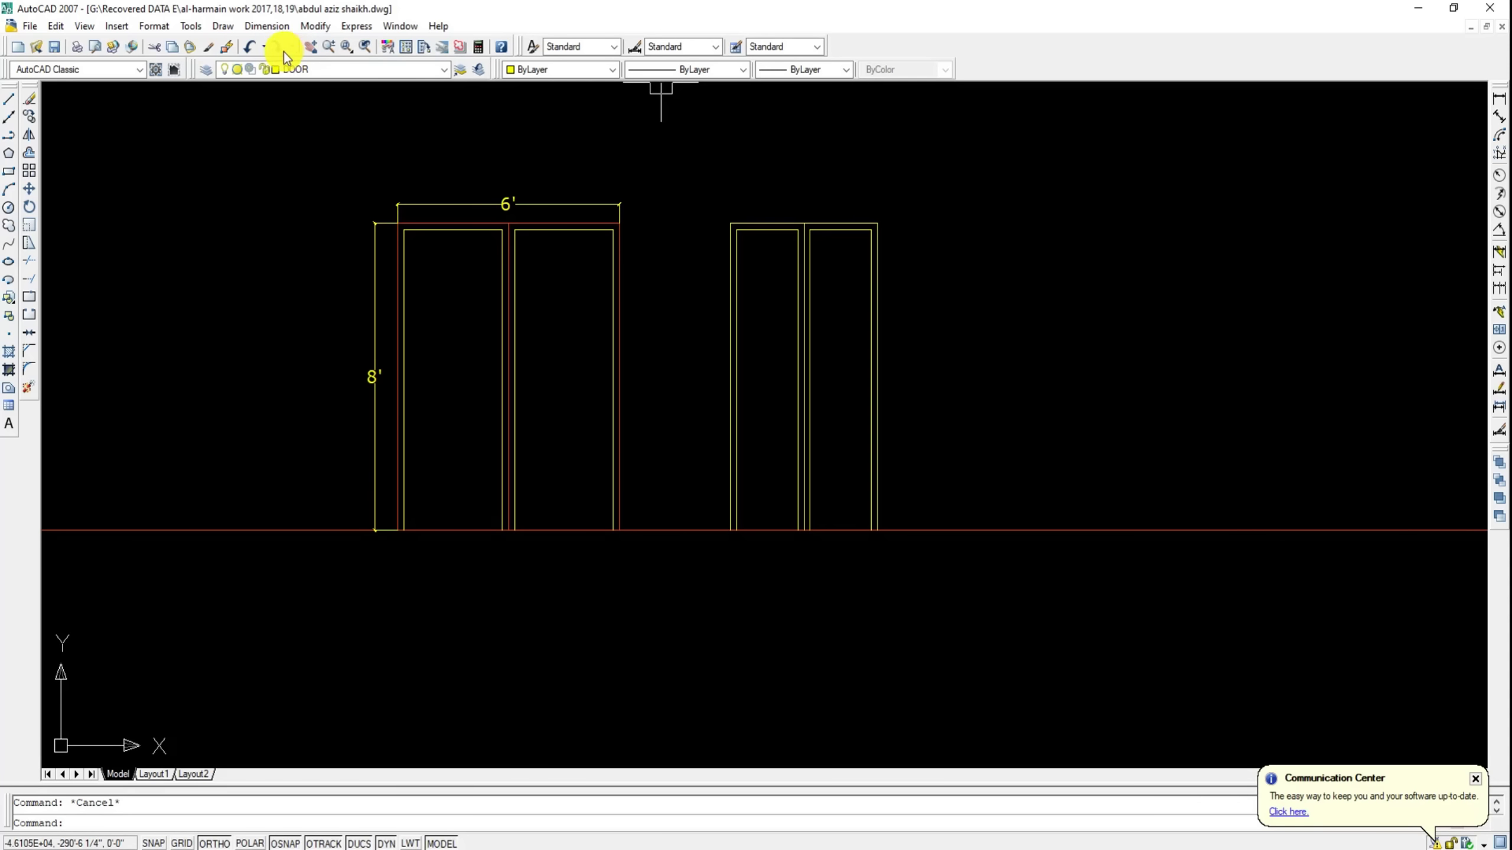
{"action": "left_click", "coordinate": [226, 47]}
{"action": "scroll", "coordinate": [506, 226], "scroll_direction": "up", "scroll_amount": 2}
{"action": "scroll", "coordinate": [563, 301], "scroll_direction": "up", "scroll_amount": 1}
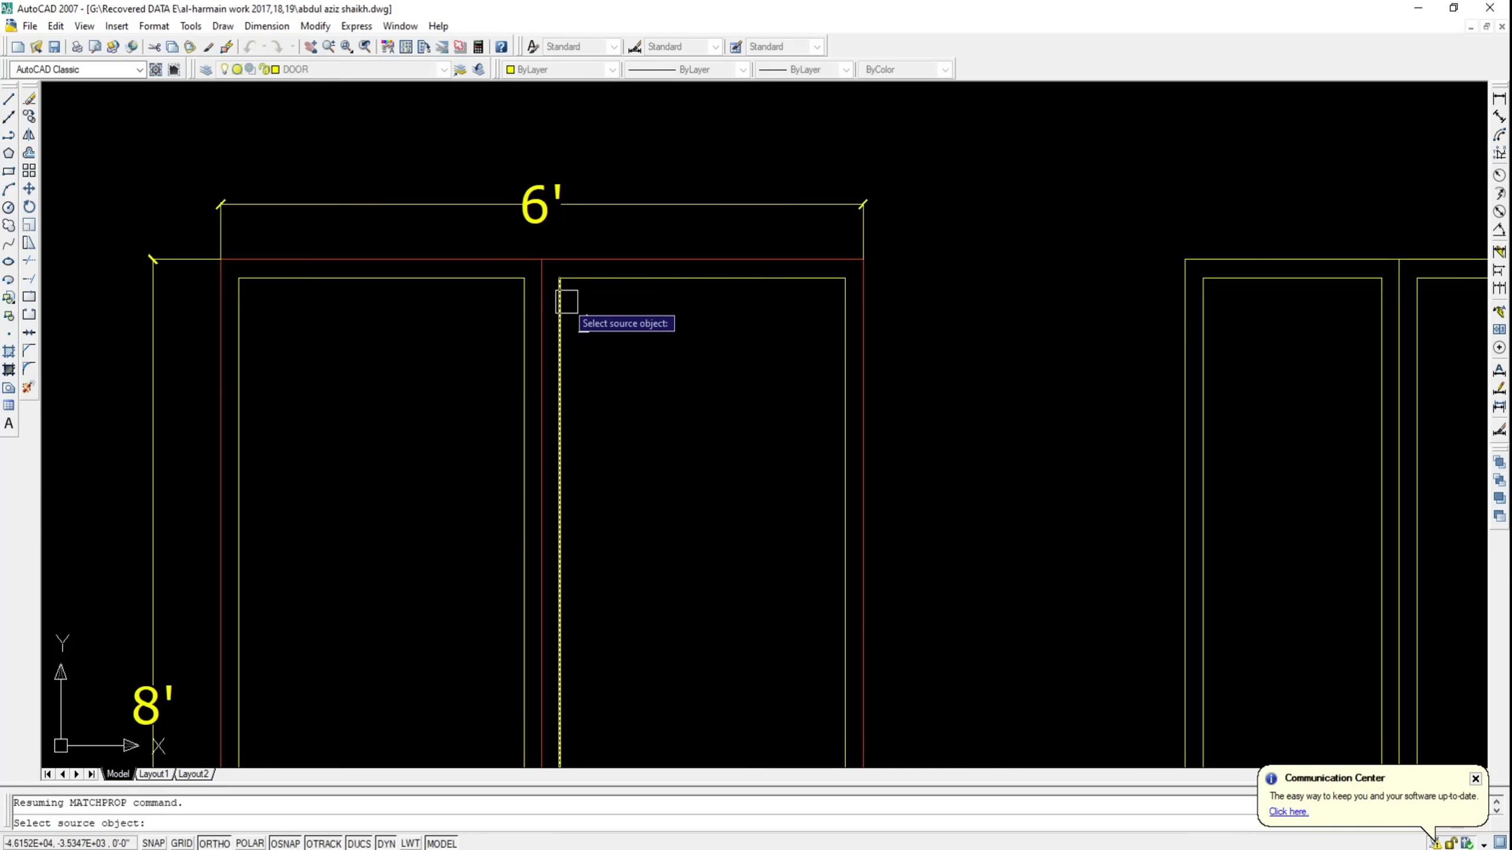
{"action": "left_click", "coordinate": [567, 301]}
{"action": "scroll", "coordinate": [566, 301], "scroll_direction": "down", "scroll_amount": 3}
{"action": "scroll", "coordinate": [798, 279], "scroll_direction": "up", "scroll_amount": 3}
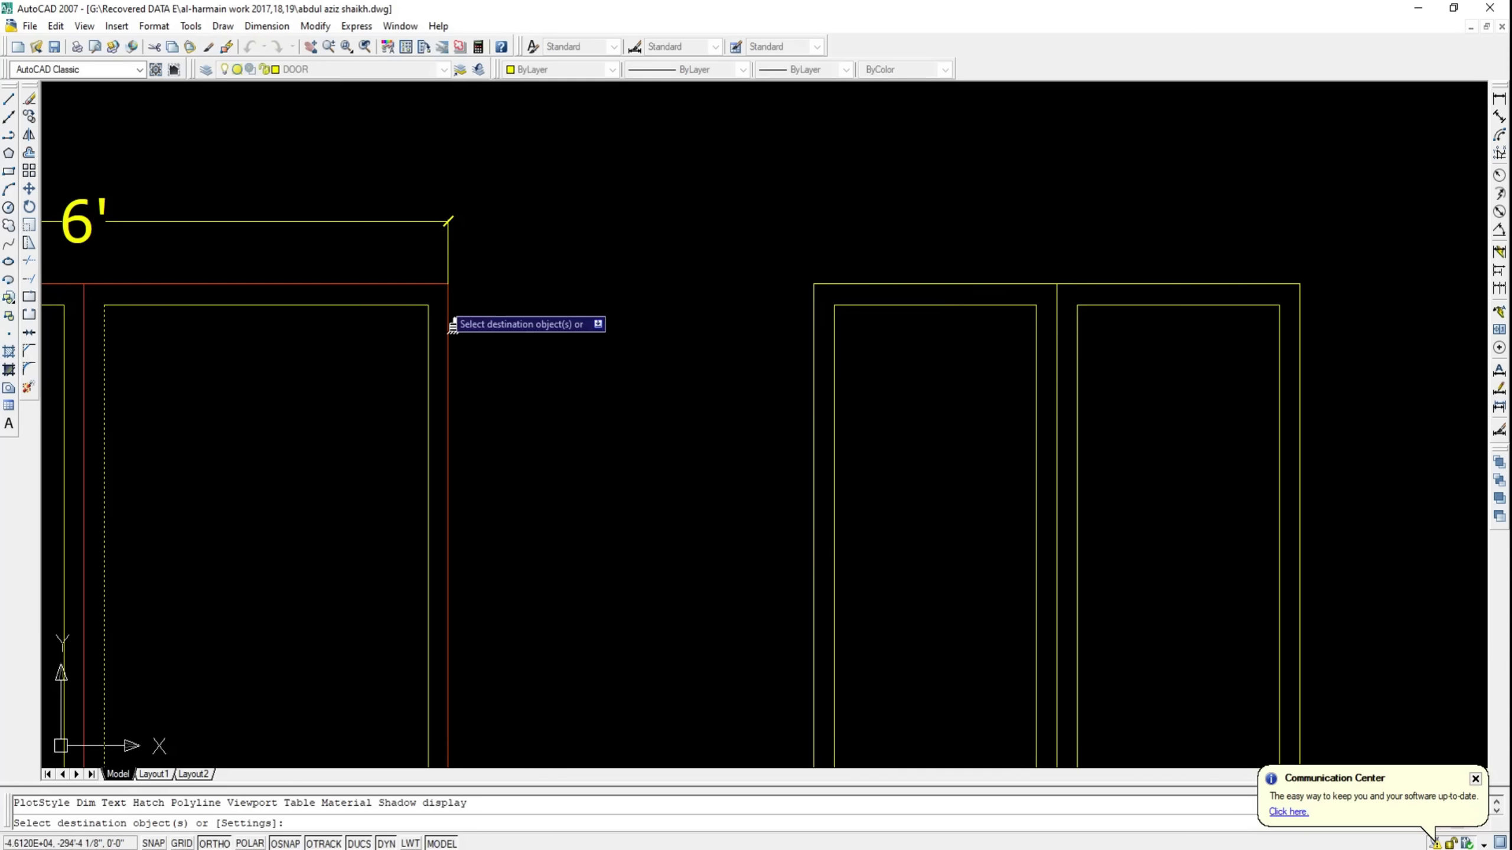
{"action": "left_click", "coordinate": [447, 327]}
{"action": "key", "text": "Escape"}
Match the right door's frame lines to the left door's red top line with a window selection
{"action": "key", "text": "Return"}
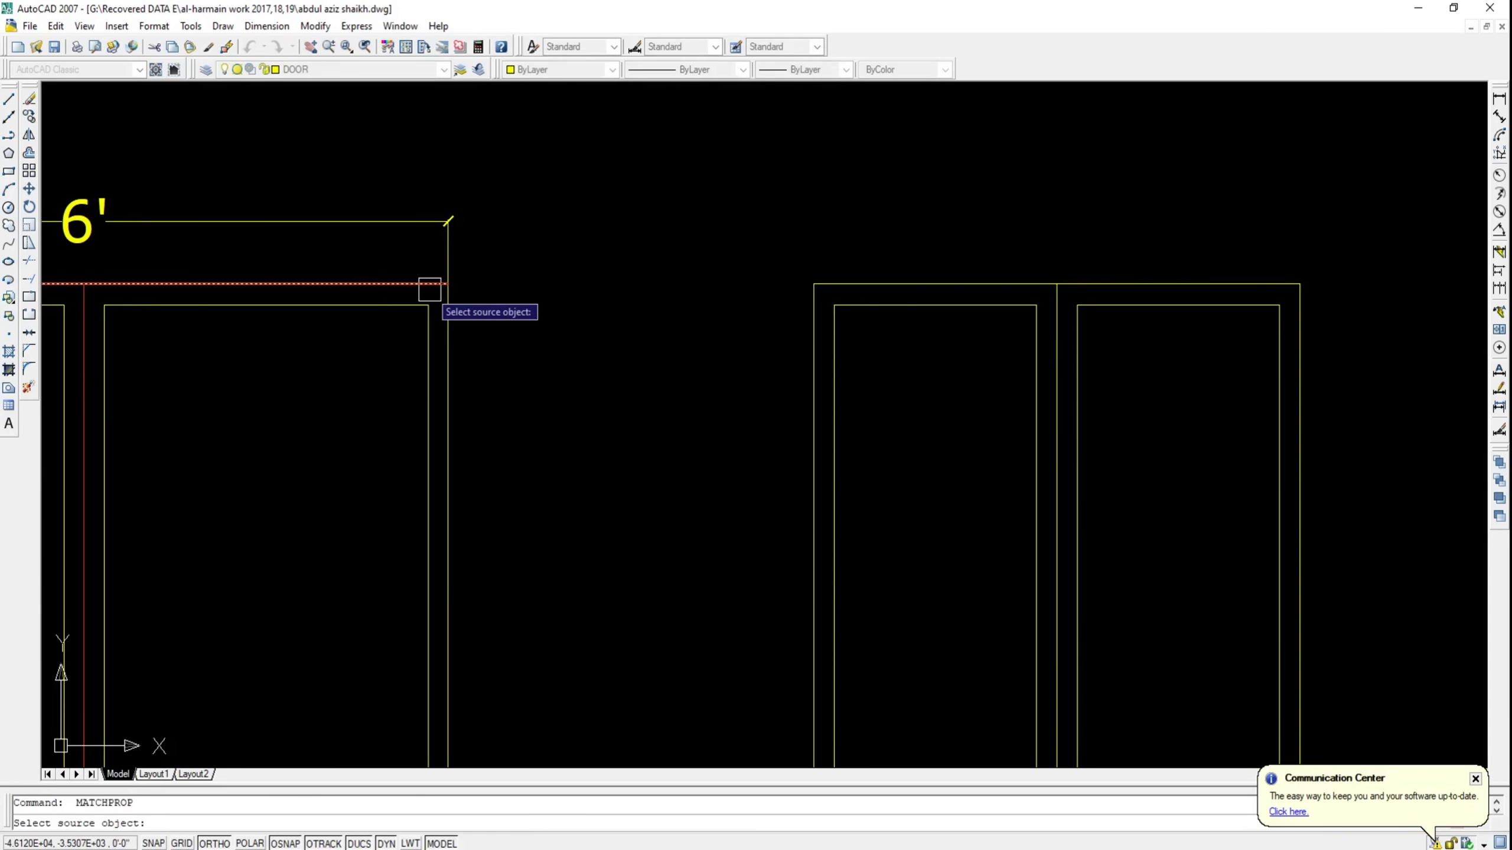
{"action": "left_click", "coordinate": [428, 288]}
{"action": "scroll", "coordinate": [429, 288], "scroll_direction": "up", "scroll_amount": 2}
{"action": "scroll", "coordinate": [625, 328], "scroll_direction": "down", "scroll_amount": 7}
{"action": "scroll", "coordinate": [634, 306], "scroll_direction": "up", "scroll_amount": 6}
{"action": "left_click", "coordinate": [637, 300]}
{"action": "left_click", "coordinate": [583, 343]}
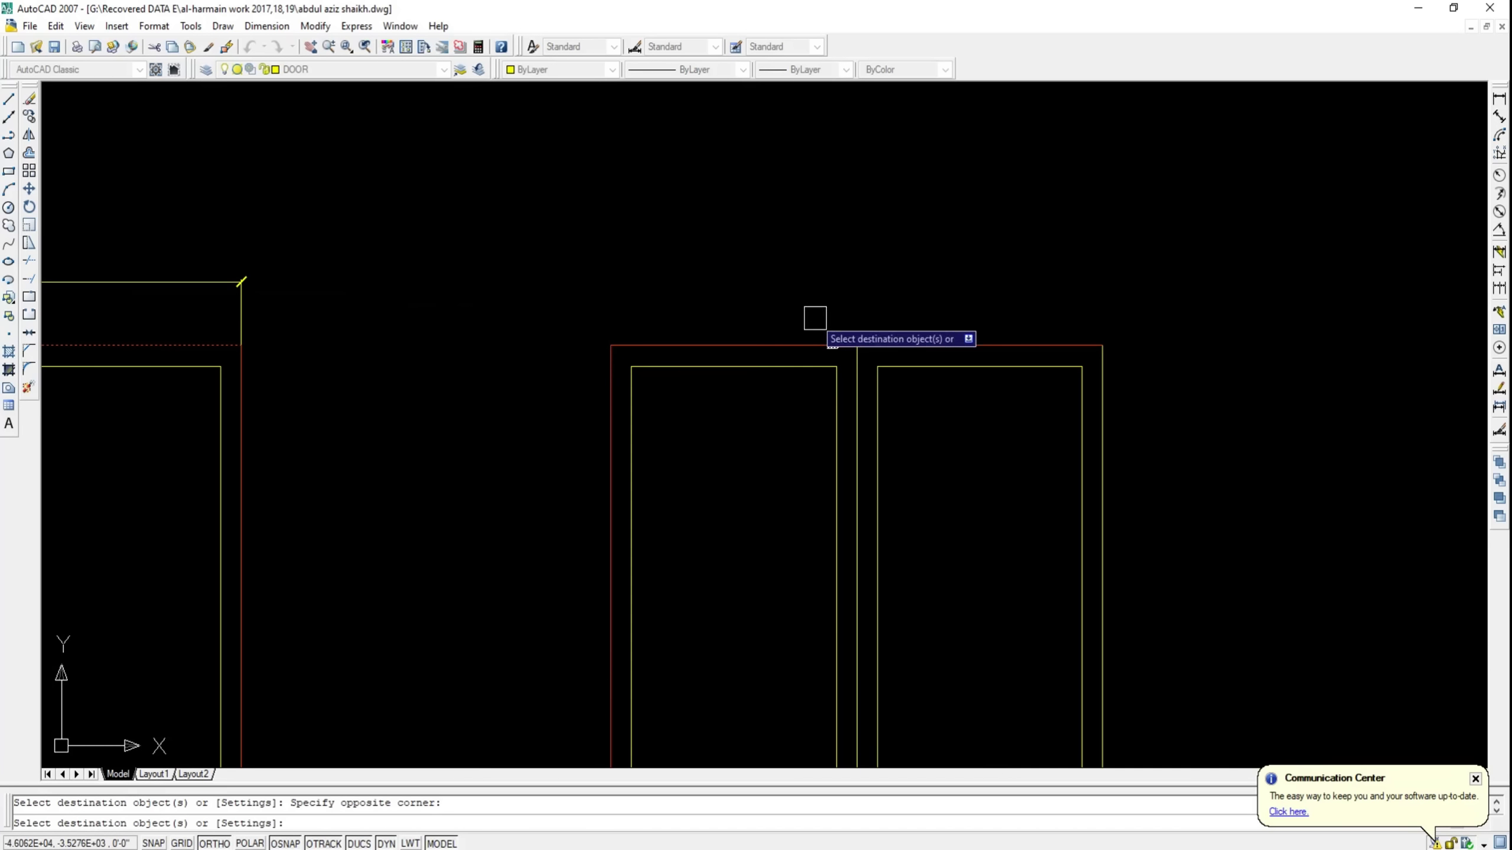
{"action": "scroll", "coordinate": [1095, 340], "scroll_direction": "down", "scroll_amount": 3}
{"action": "key", "text": "Escape"}
{"action": "key", "text": "Escape"}
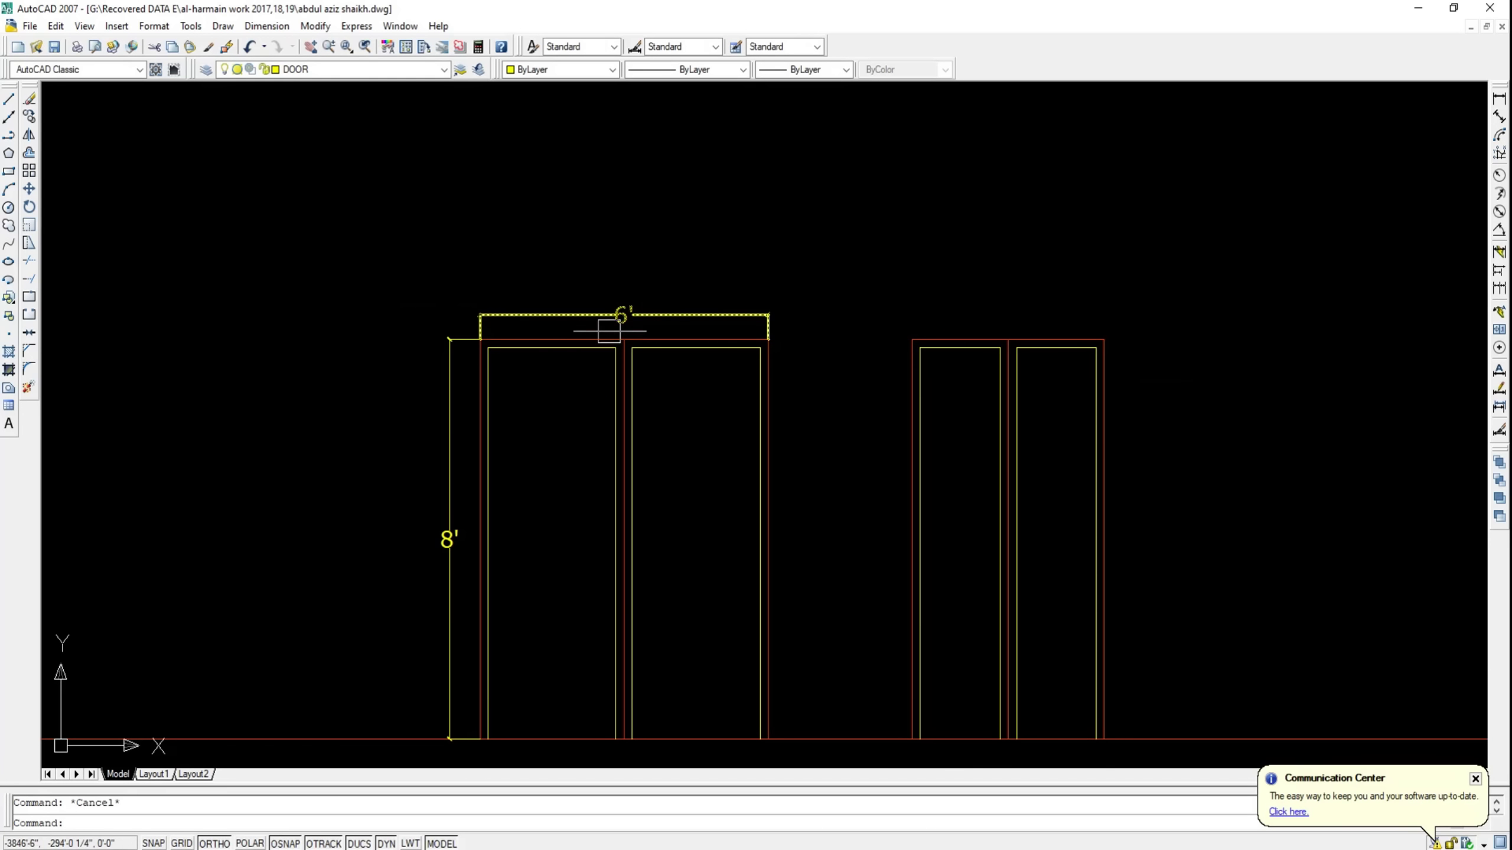
Make FIX the current layer and draw a short horizontal helper line above the doors
{"action": "left_click", "coordinate": [331, 70]}
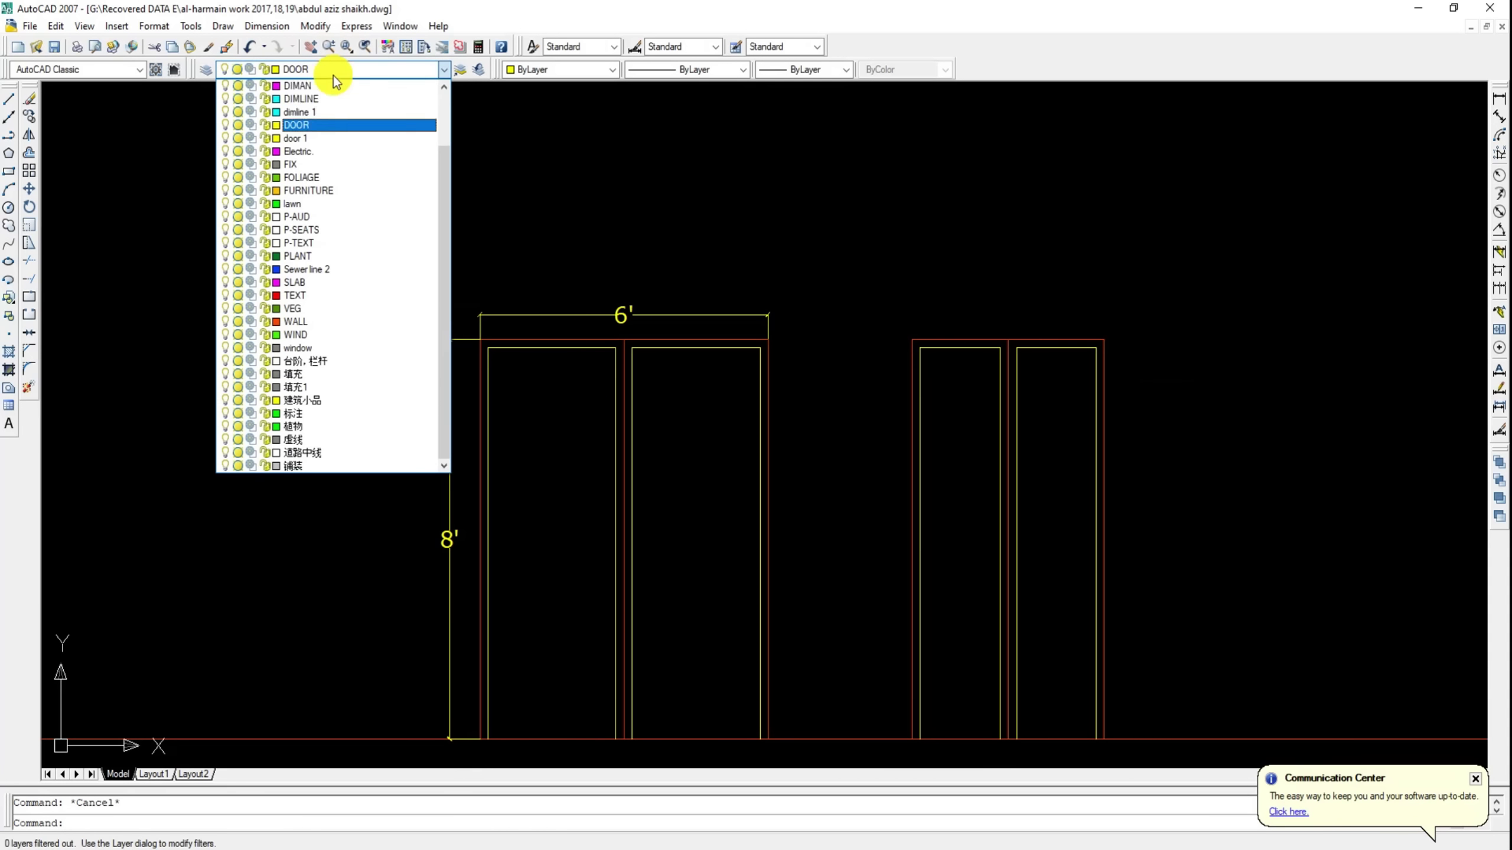
{"action": "left_click", "coordinate": [301, 164]}
{"action": "left_click", "coordinate": [8, 98]}
{"action": "left_click", "coordinate": [184, 146]}
{"action": "left_click", "coordinate": [364, 184]}
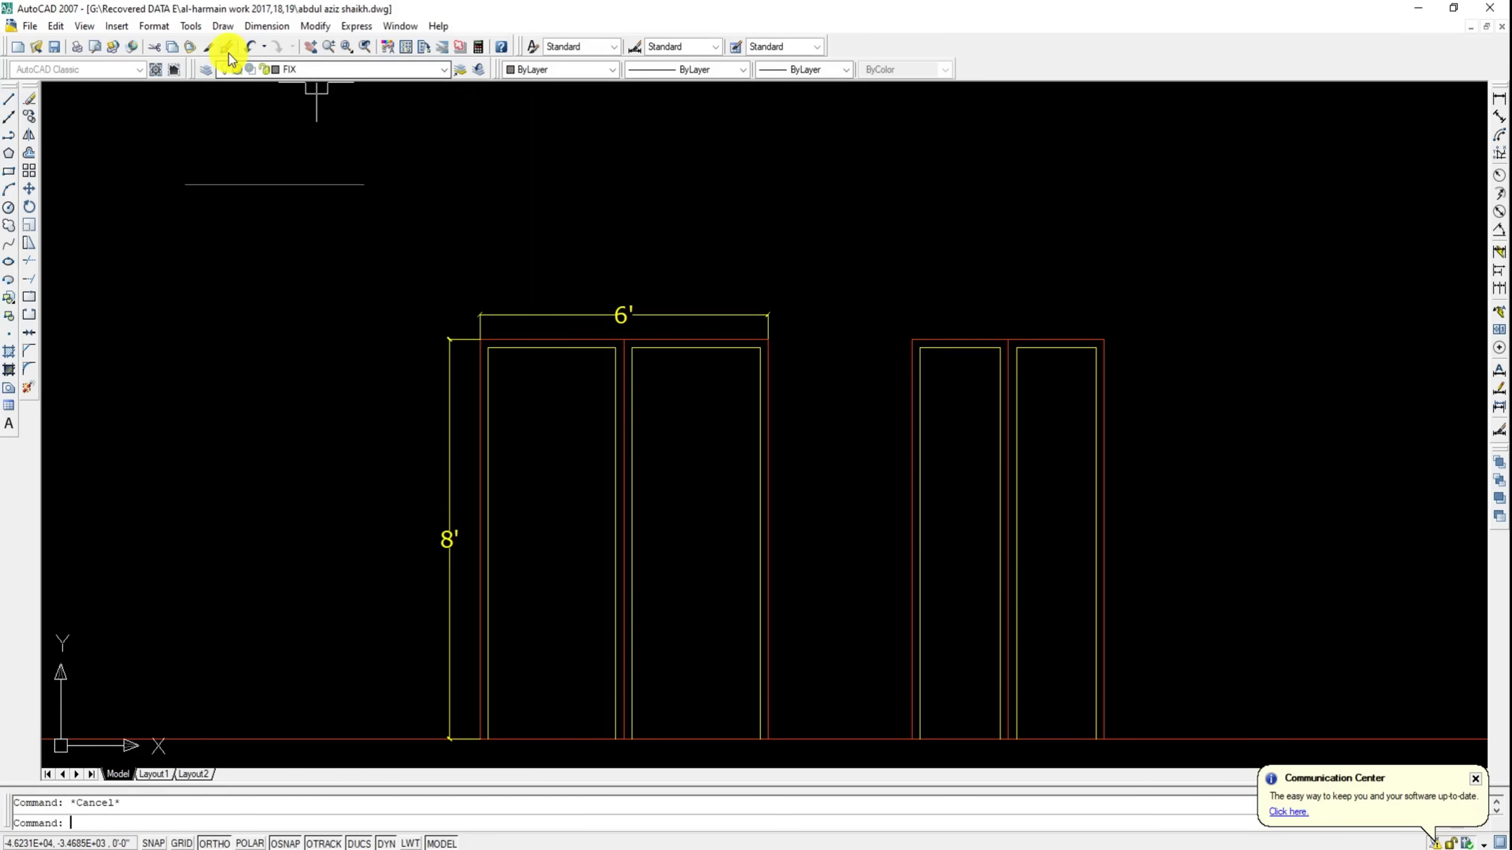
Give the 6' and 8' dimensions the helper line's properties, then delete the helper line
{"action": "left_click", "coordinate": [227, 47]}
{"action": "left_click", "coordinate": [280, 184]}
{"action": "left_click", "coordinate": [479, 324]}
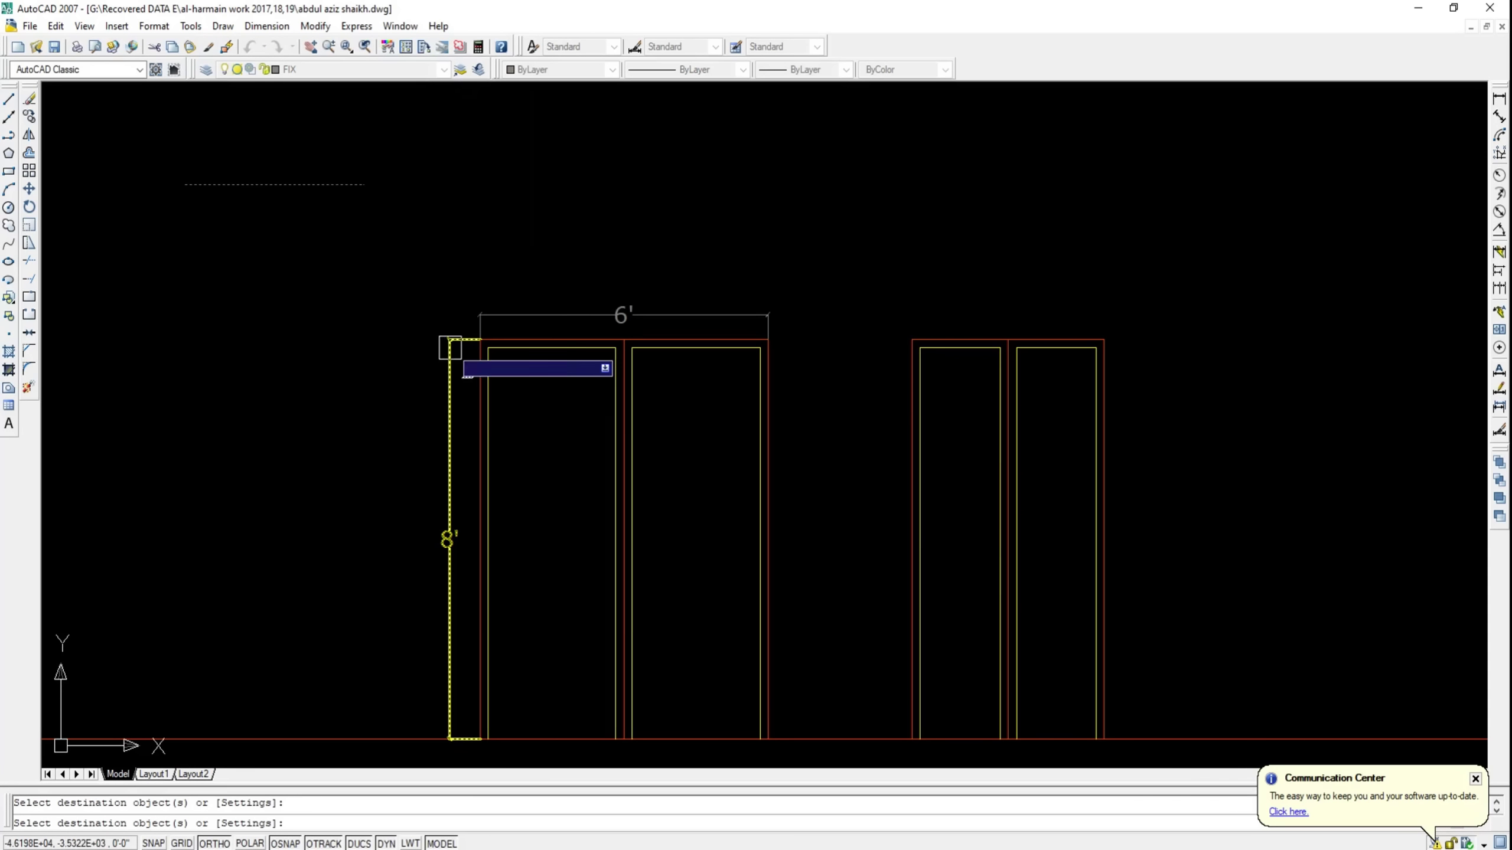
{"action": "key", "text": "Escape"}
{"action": "left_click", "coordinate": [387, 176]}
{"action": "left_click", "coordinate": [301, 220]}
{"action": "key", "text": "Delete"}
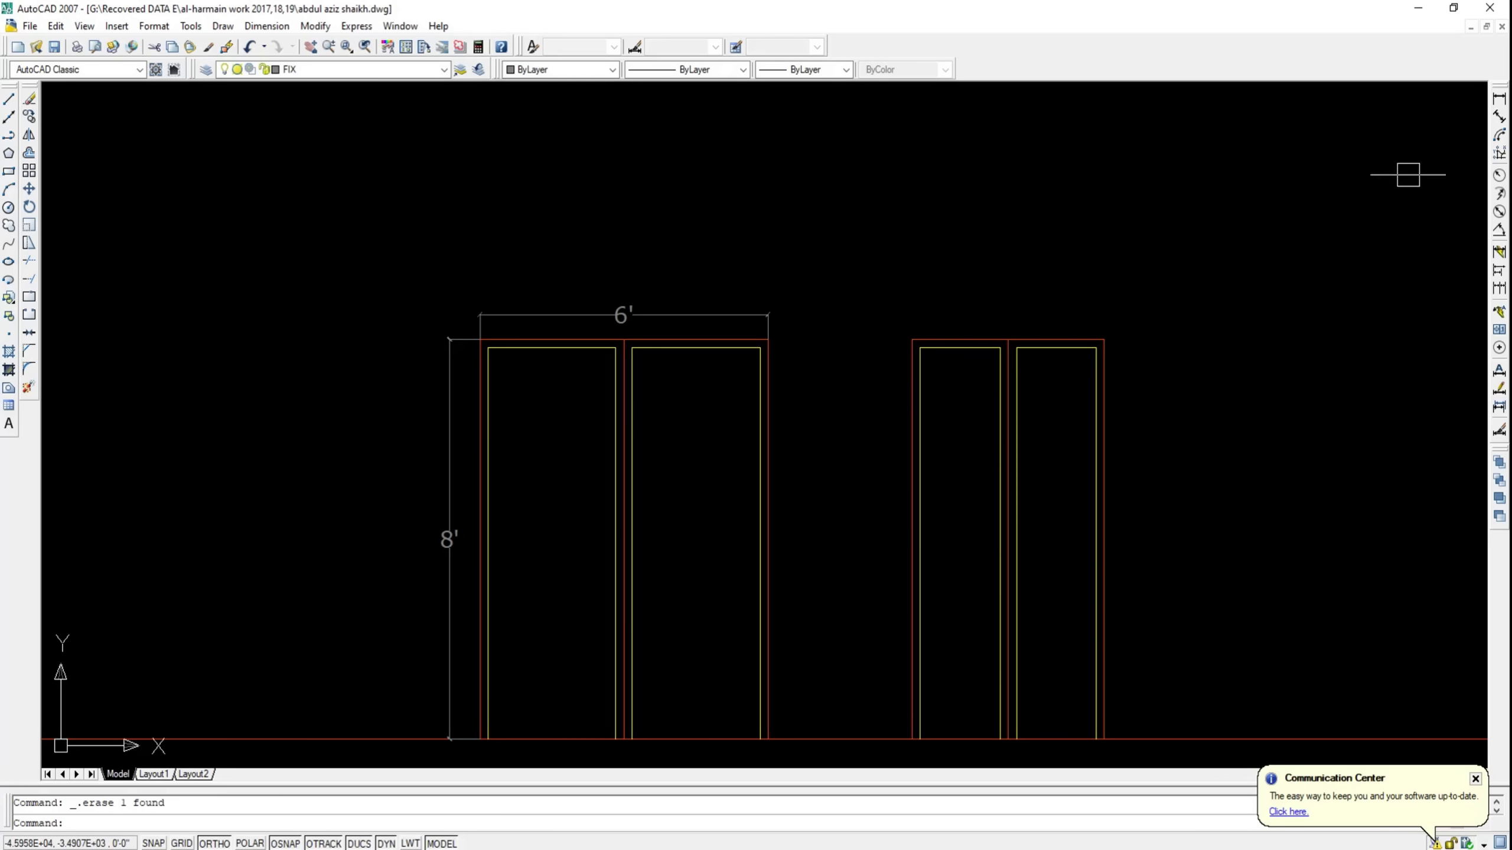
Add a linear dimension to the second door, placing the 8' height beside it
{"action": "left_click", "coordinate": [1499, 98]}
{"action": "scroll", "coordinate": [958, 341], "scroll_direction": "up", "scroll_amount": 2}
{"action": "left_click", "coordinate": [864, 280]}
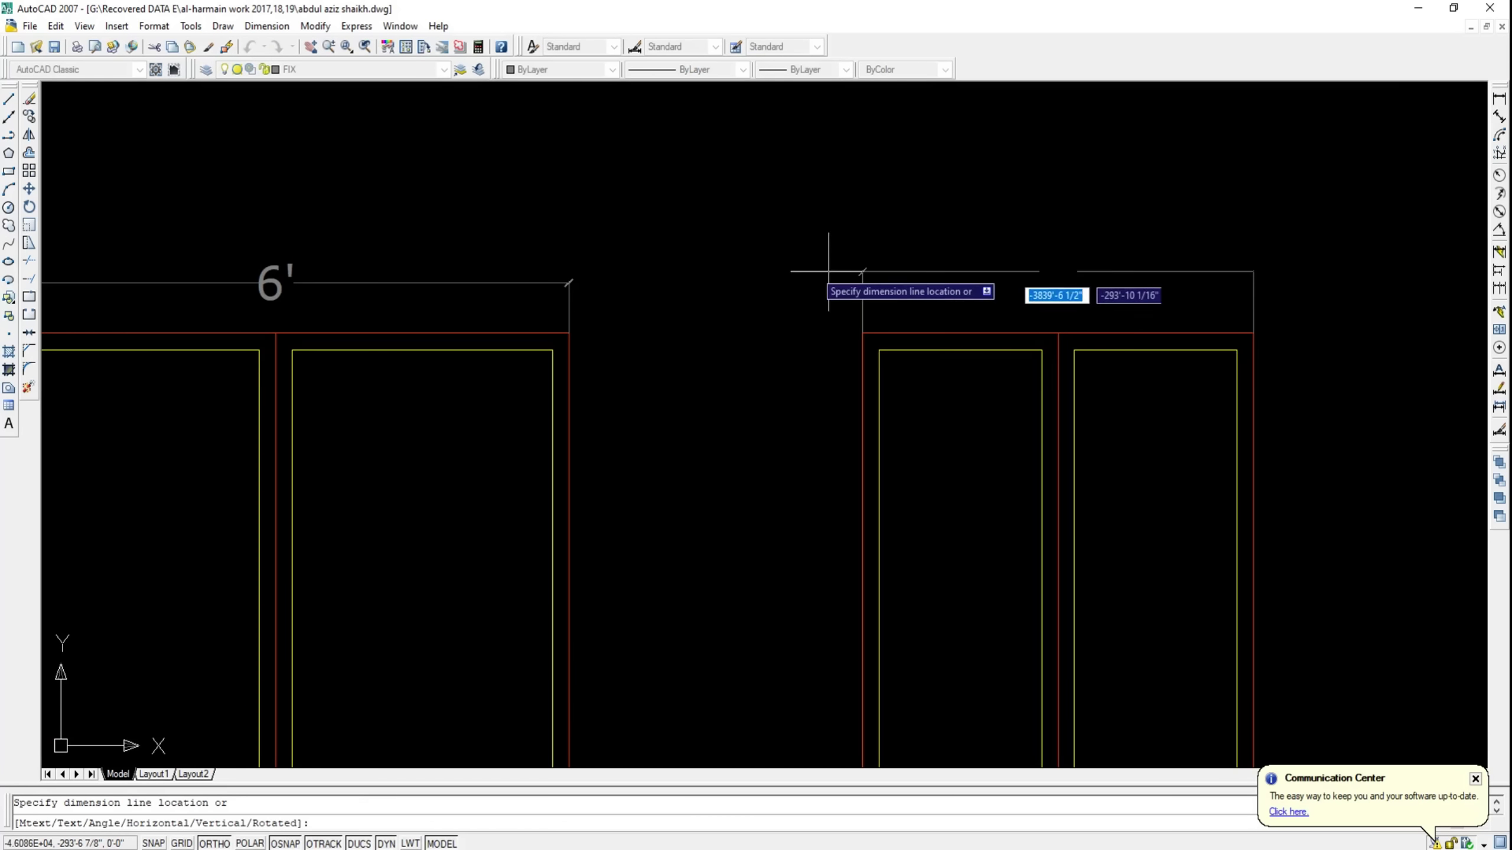
{"action": "scroll", "coordinate": [833, 270], "scroll_direction": "up", "scroll_amount": 2}
{"action": "left_click", "coordinate": [579, 387]}
{"action": "scroll", "coordinate": [581, 287], "scroll_direction": "down", "scroll_amount": 4}
{"action": "scroll", "coordinate": [769, 328], "scroll_direction": "up", "scroll_amount": 2}
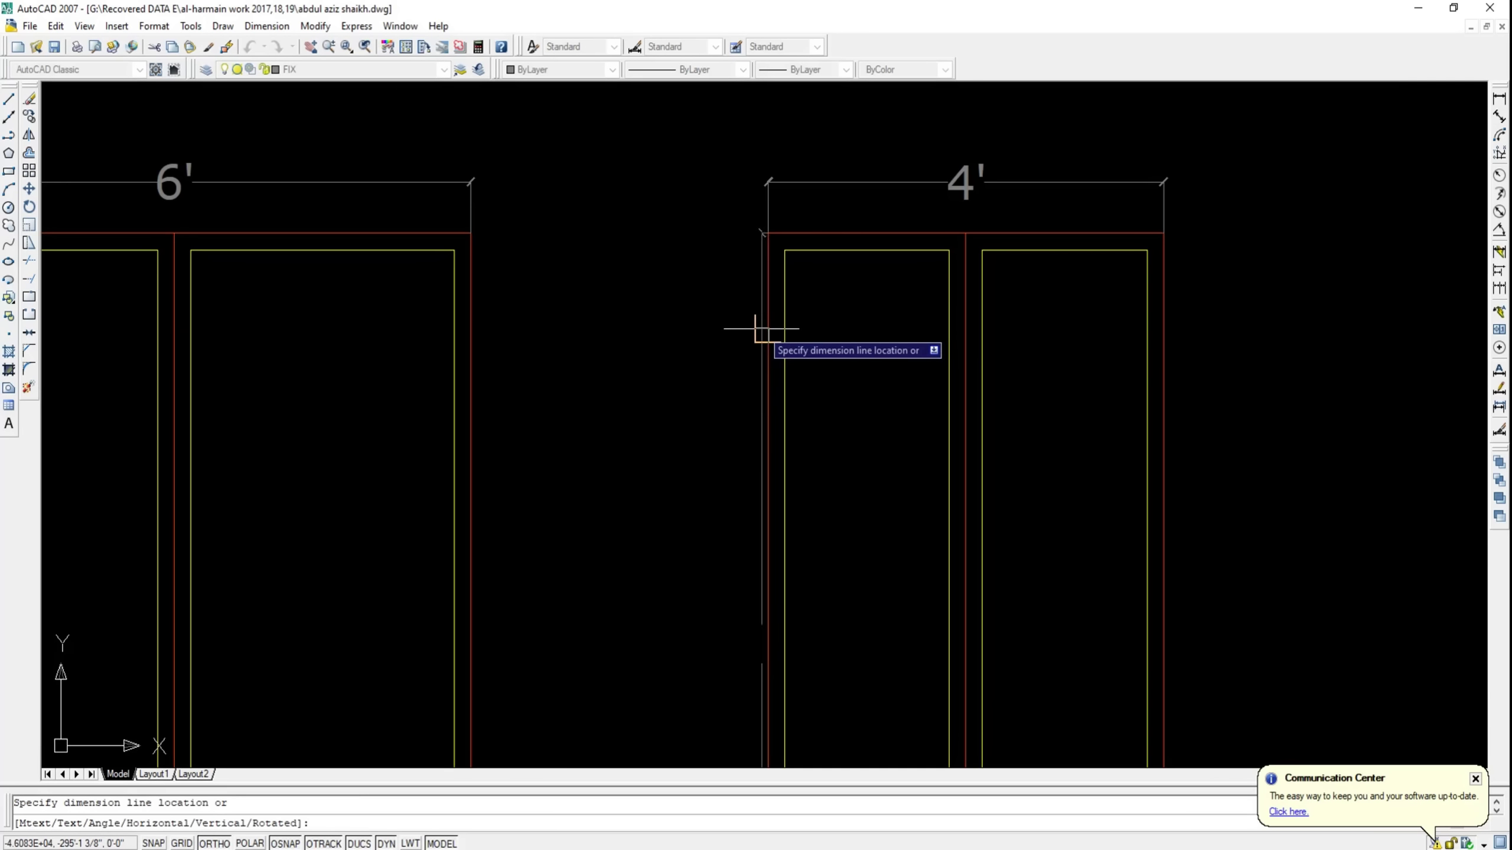
{"action": "left_click", "coordinate": [696, 331]}
{"action": "scroll", "coordinate": [697, 329], "scroll_direction": "down", "scroll_amount": 5}
Move the second door and its dimensions farther to the right
{"action": "left_click", "coordinate": [949, 218]}
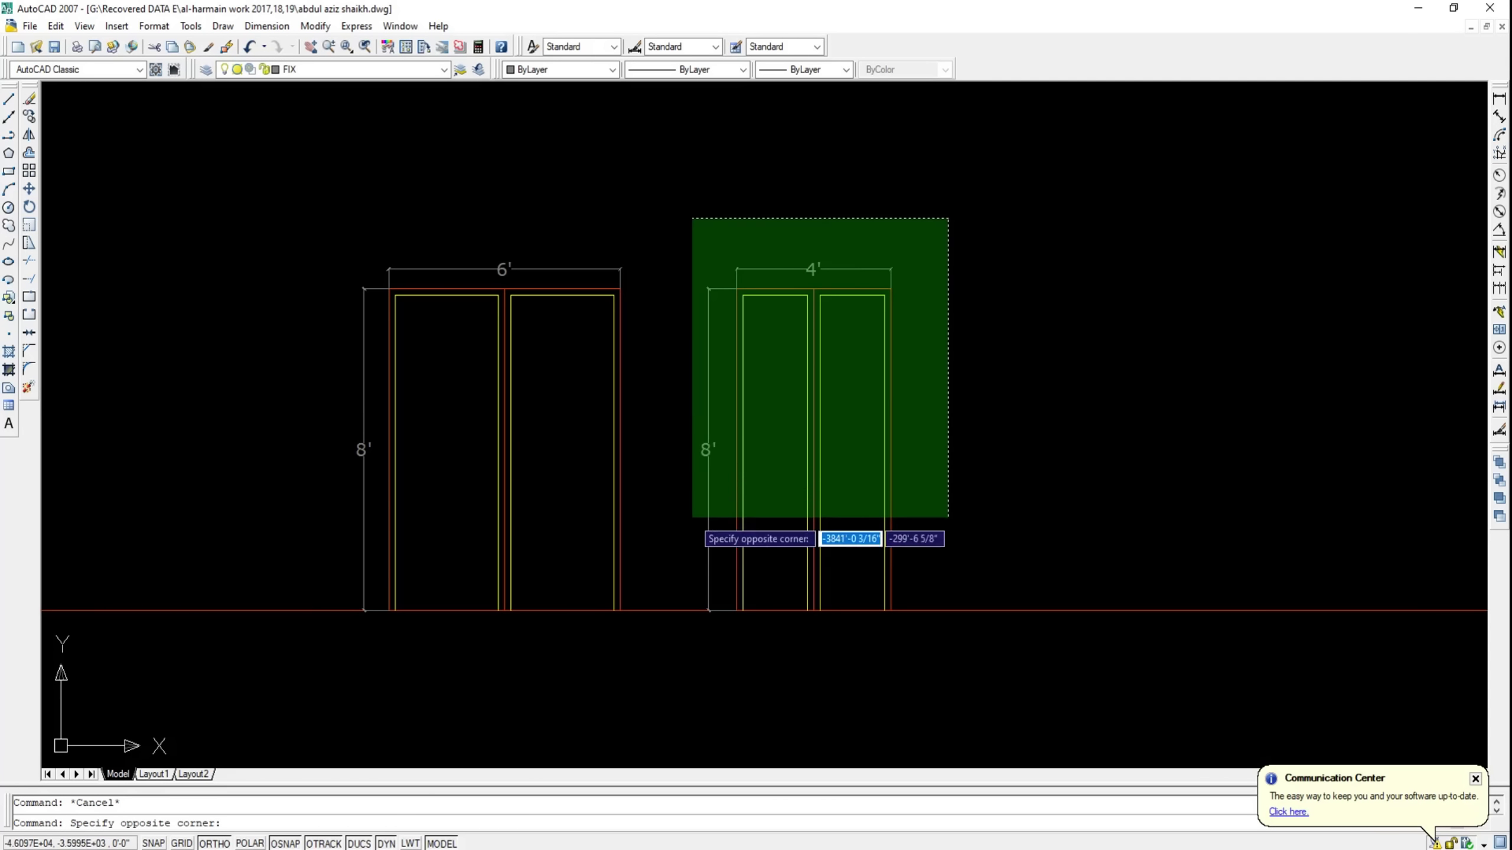
{"action": "left_click", "coordinate": [692, 520]}
{"action": "type", "text": "m"}
{"action": "key", "text": "Return"}
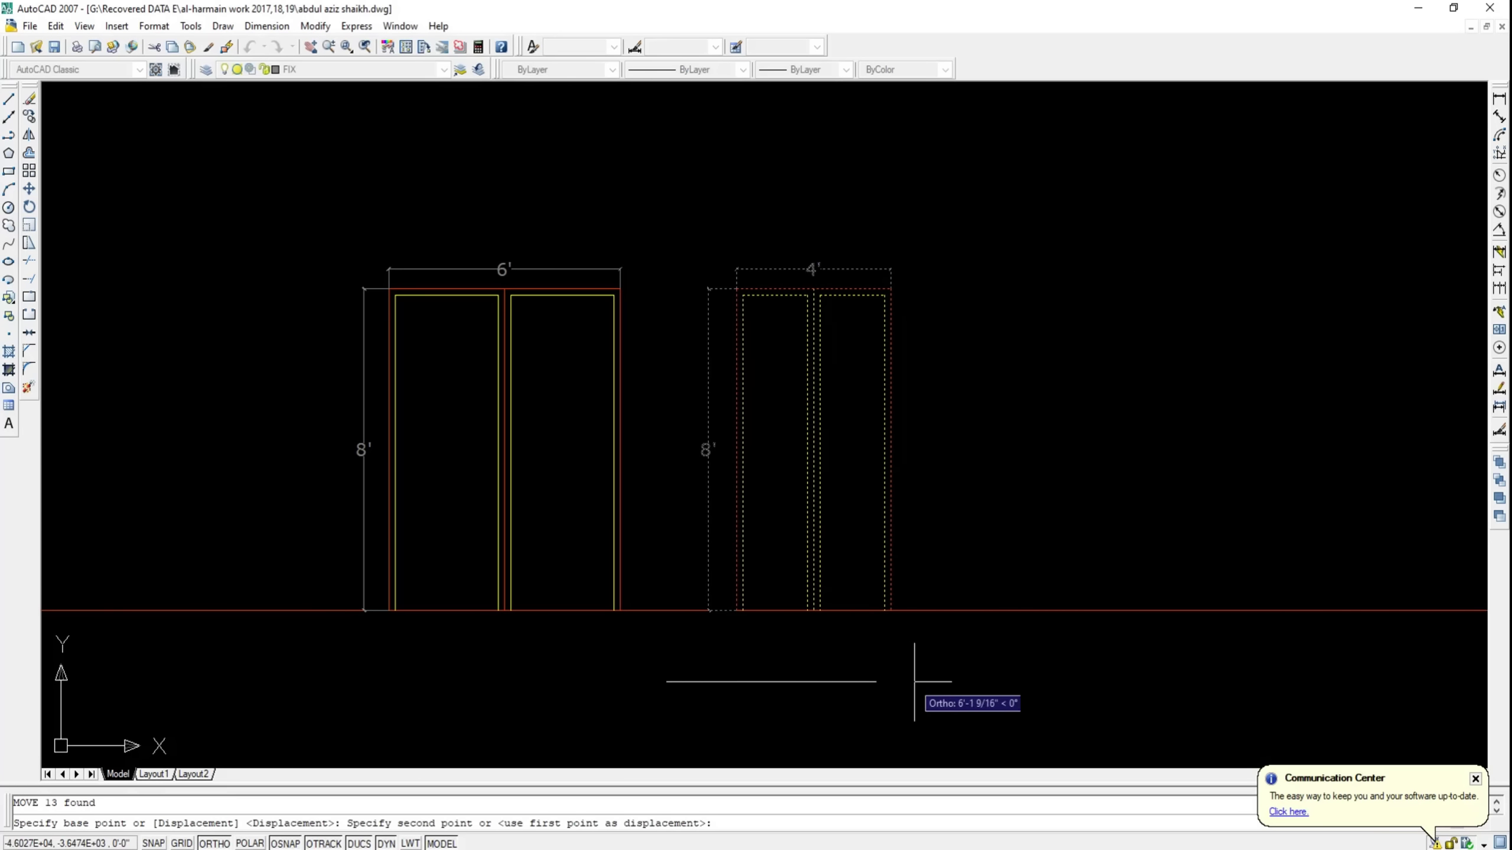
{"action": "left_click", "coordinate": [925, 682]}
{"action": "key", "text": "Escape"}
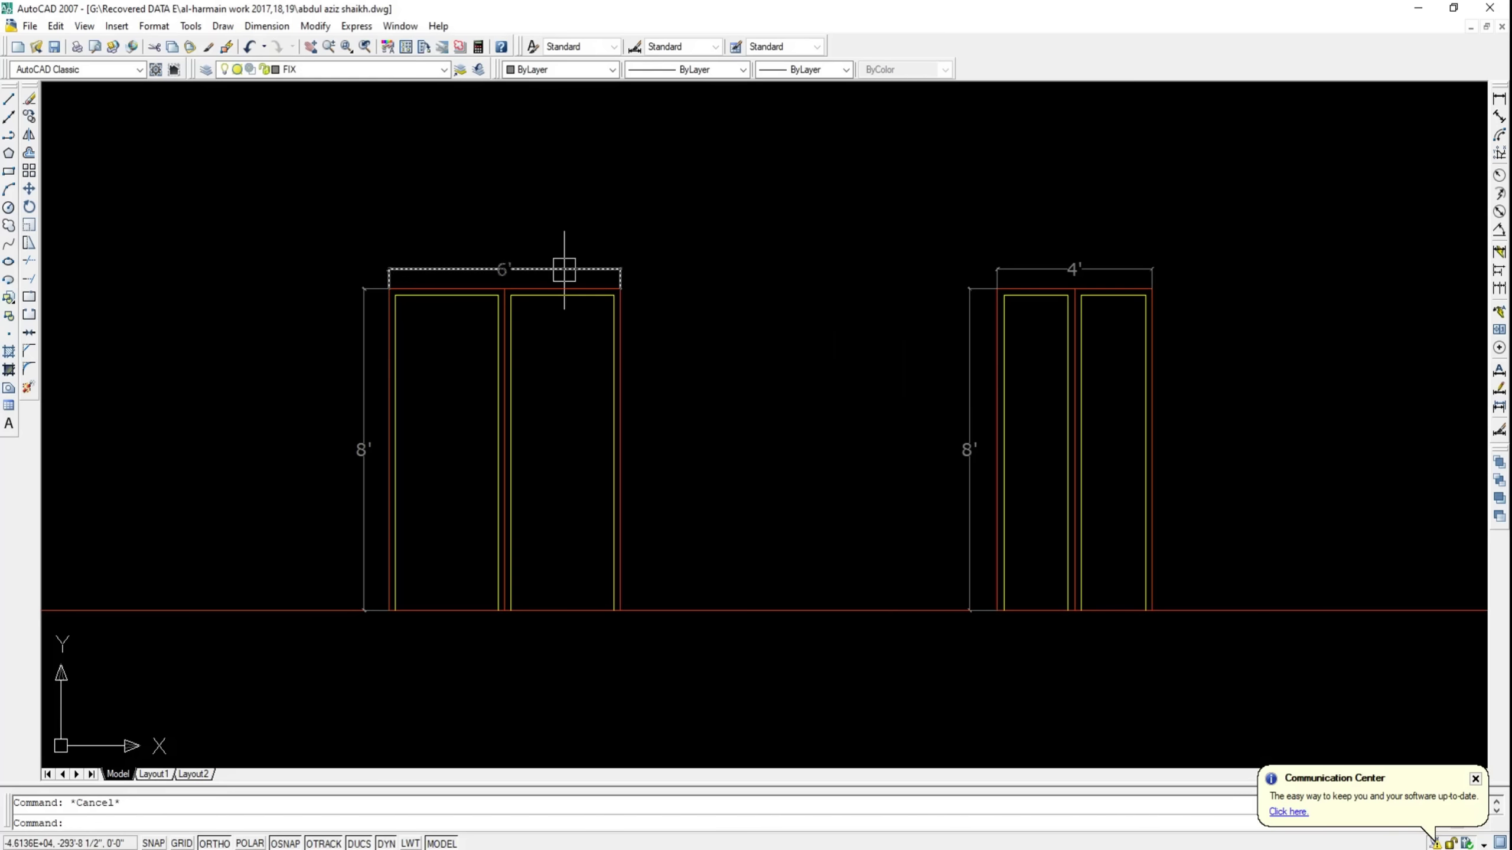
{"action": "left_click", "coordinate": [10, 102]}
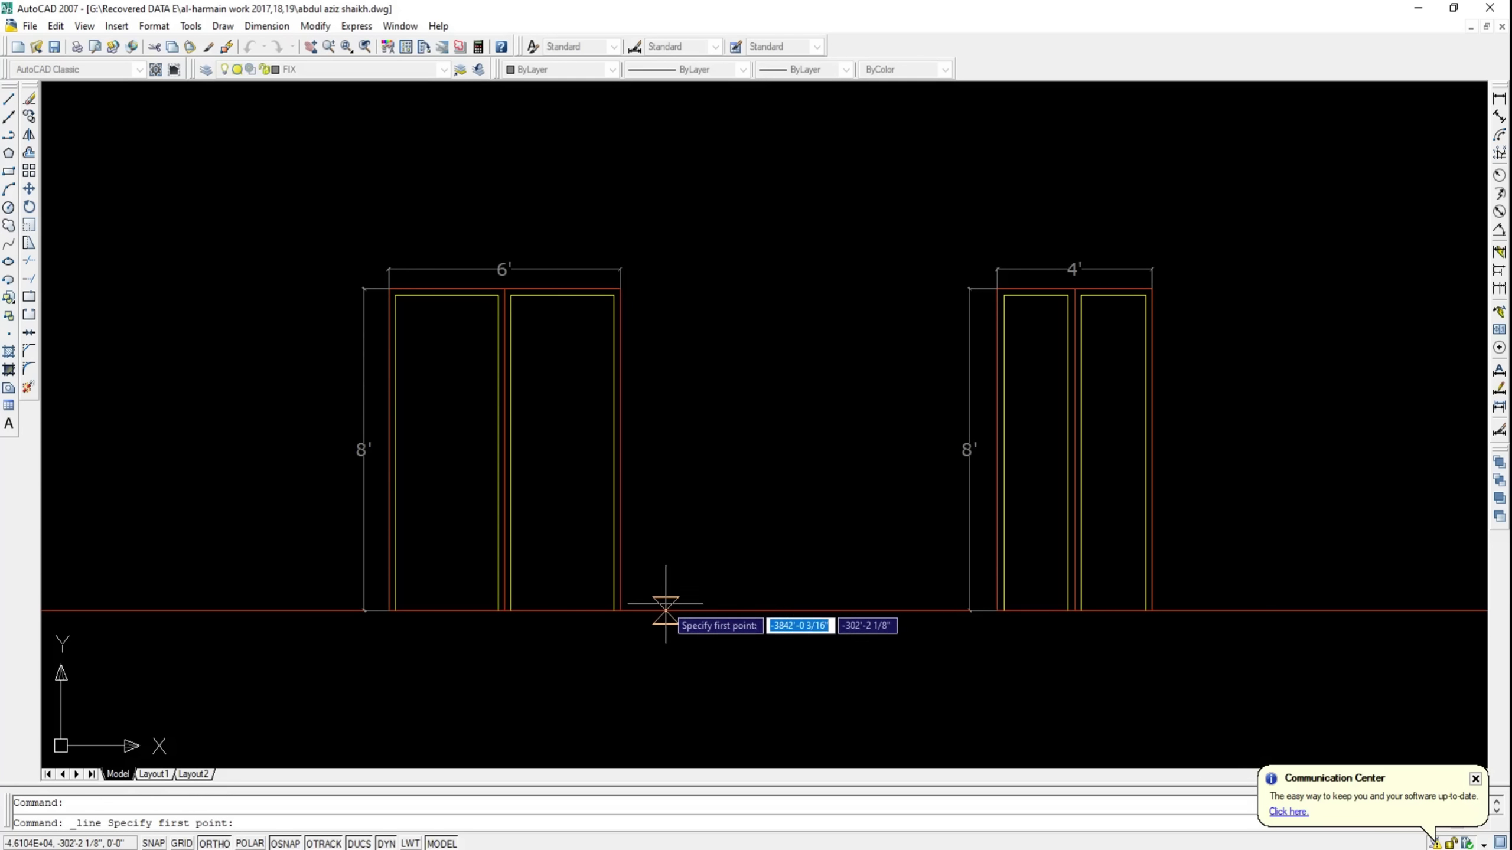
Draw the middle door opening outline from the floor: 8' sides and a 5' top edge
{"action": "left_click", "coordinate": [666, 611]}
{"action": "key", "text": "Escape"}
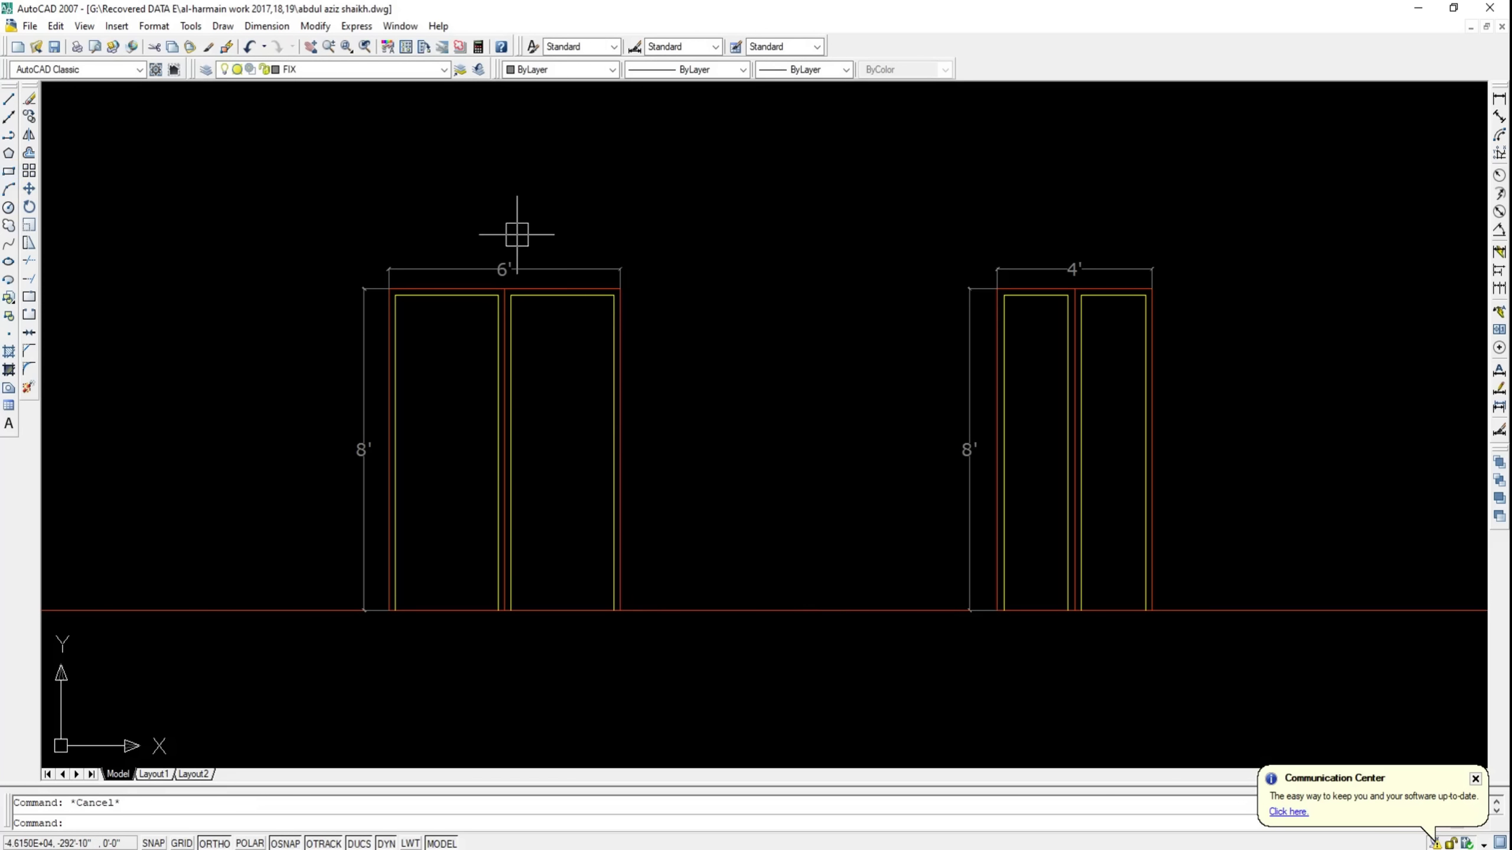
{"action": "left_click", "coordinate": [9, 103]}
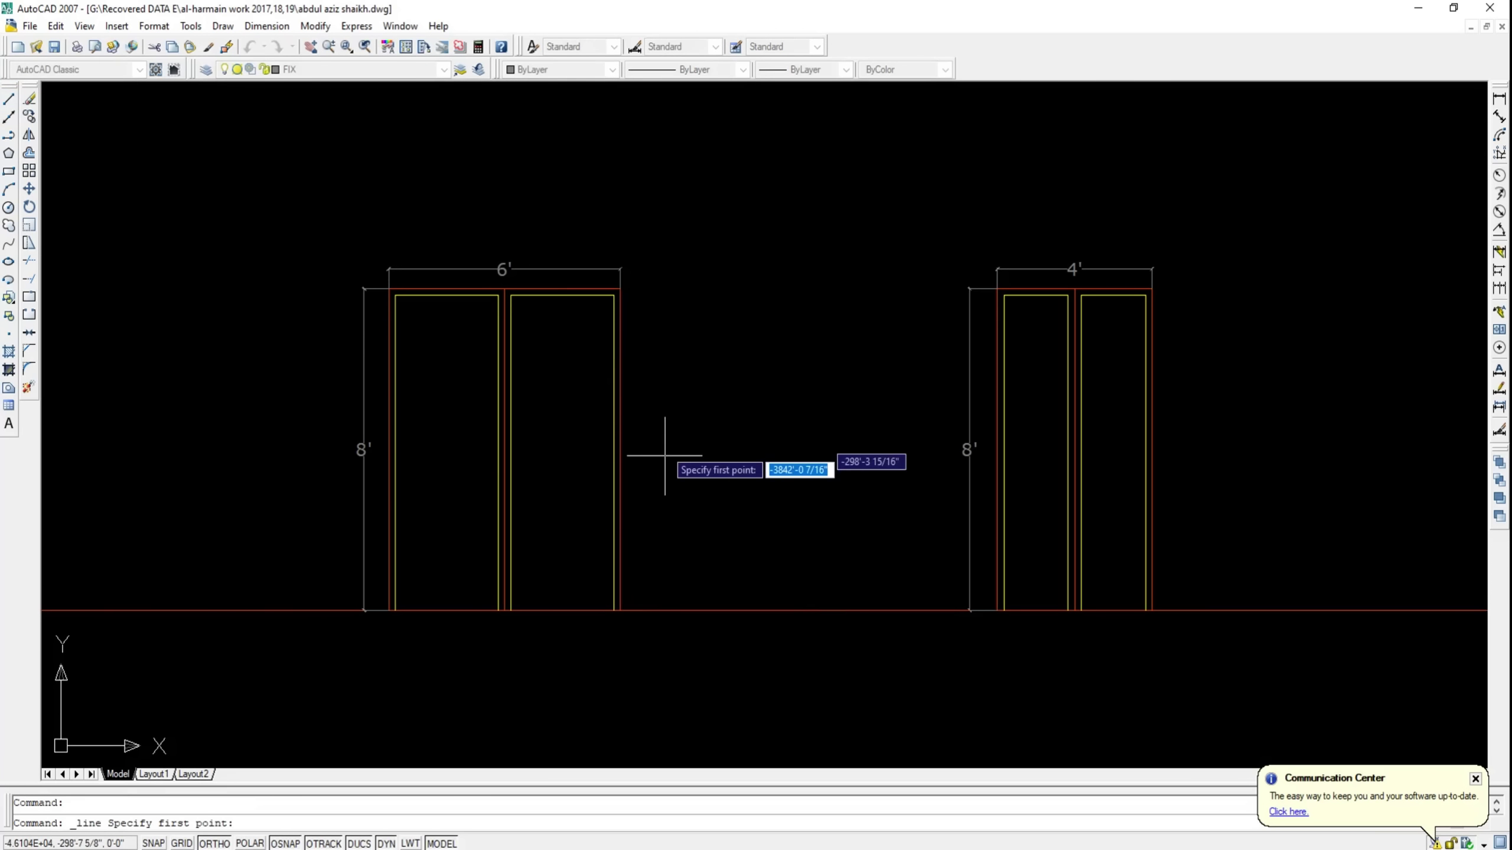
{"action": "left_click", "coordinate": [680, 611]}
{"action": "type", "text": "8'"}
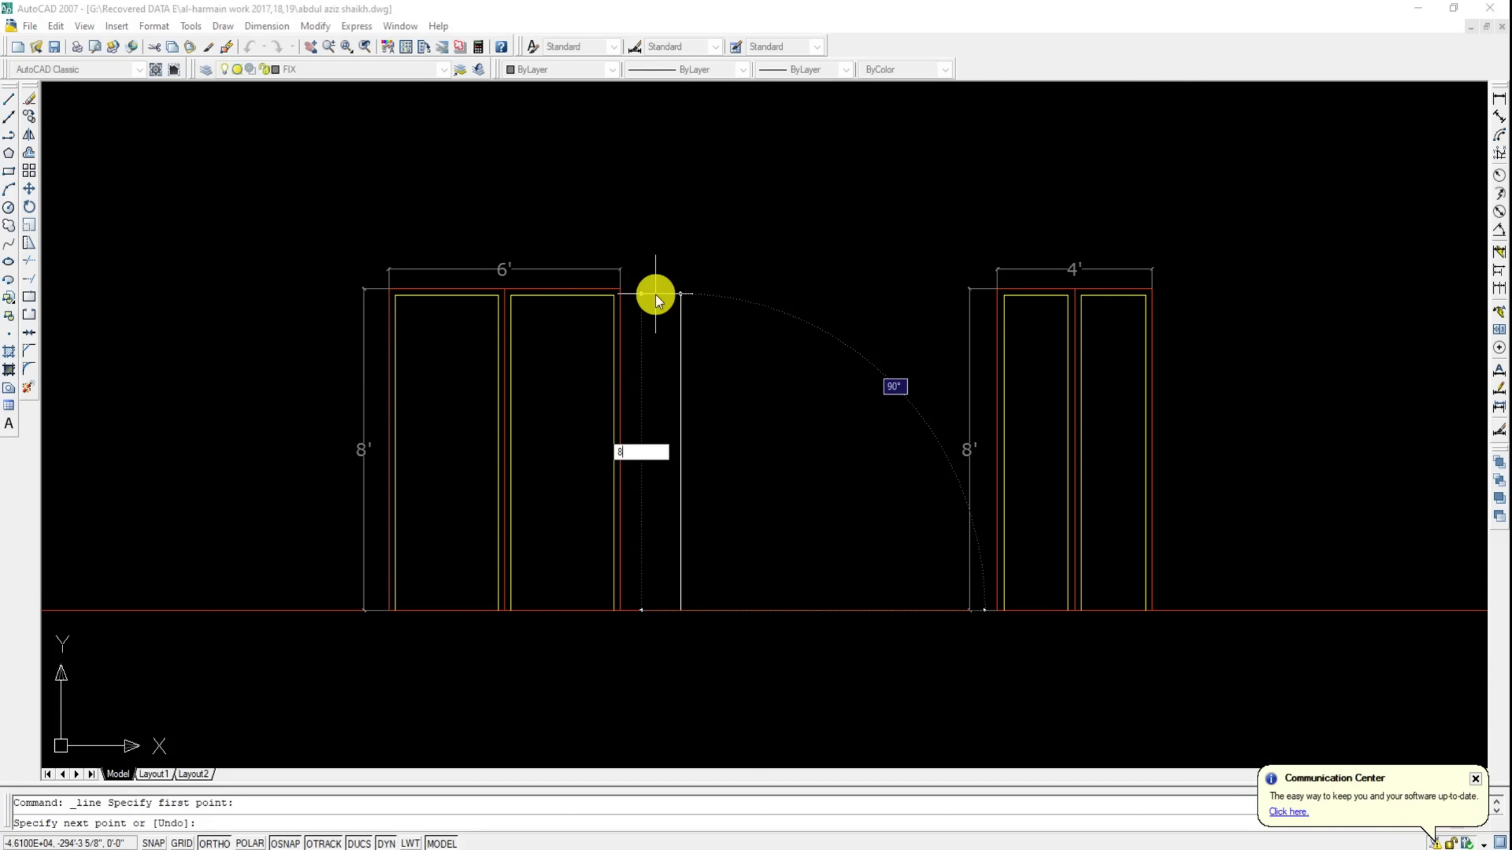
{"action": "key", "text": "Return"}
{"action": "type", "text": "5"}
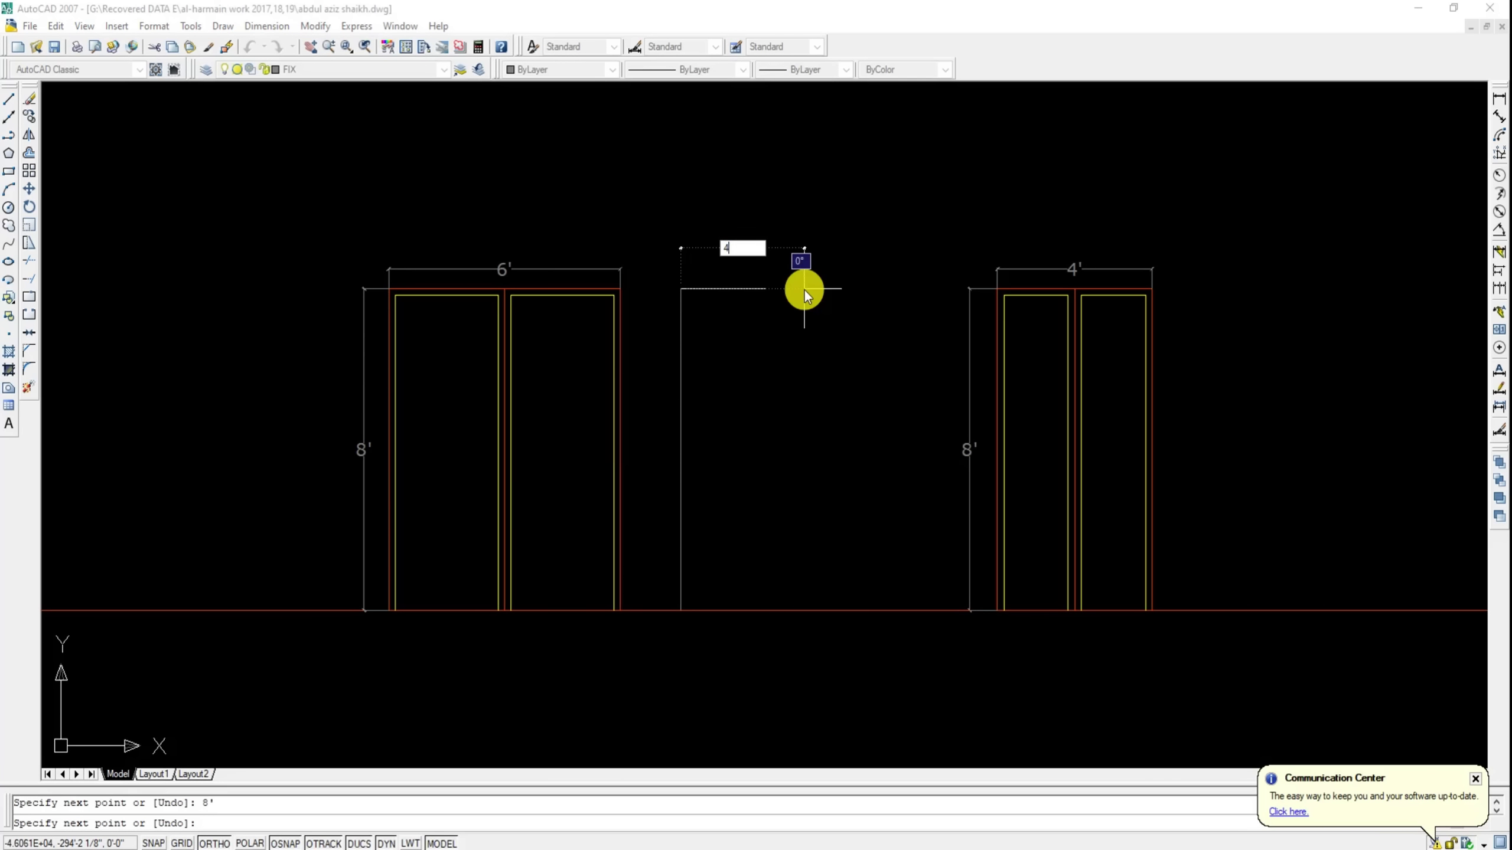
{"action": "type", "text": "'"}
{"action": "key", "text": "Return"}
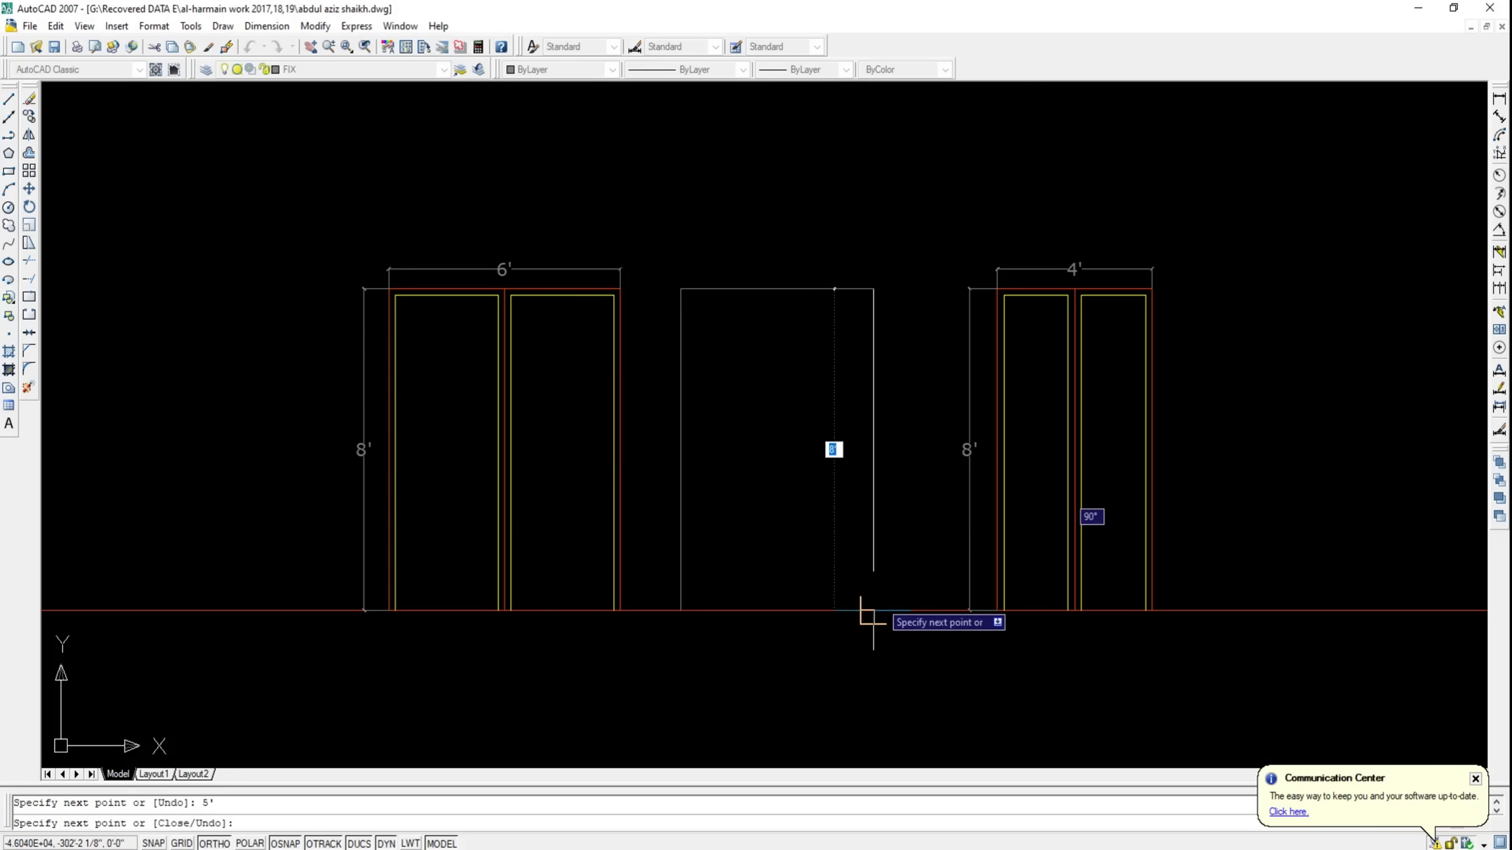
{"action": "left_click", "coordinate": [874, 610]}
{"action": "key", "text": "Escape"}
Offset the opening outline 2 inward to form the inner frame
{"action": "type", "text": "o"}
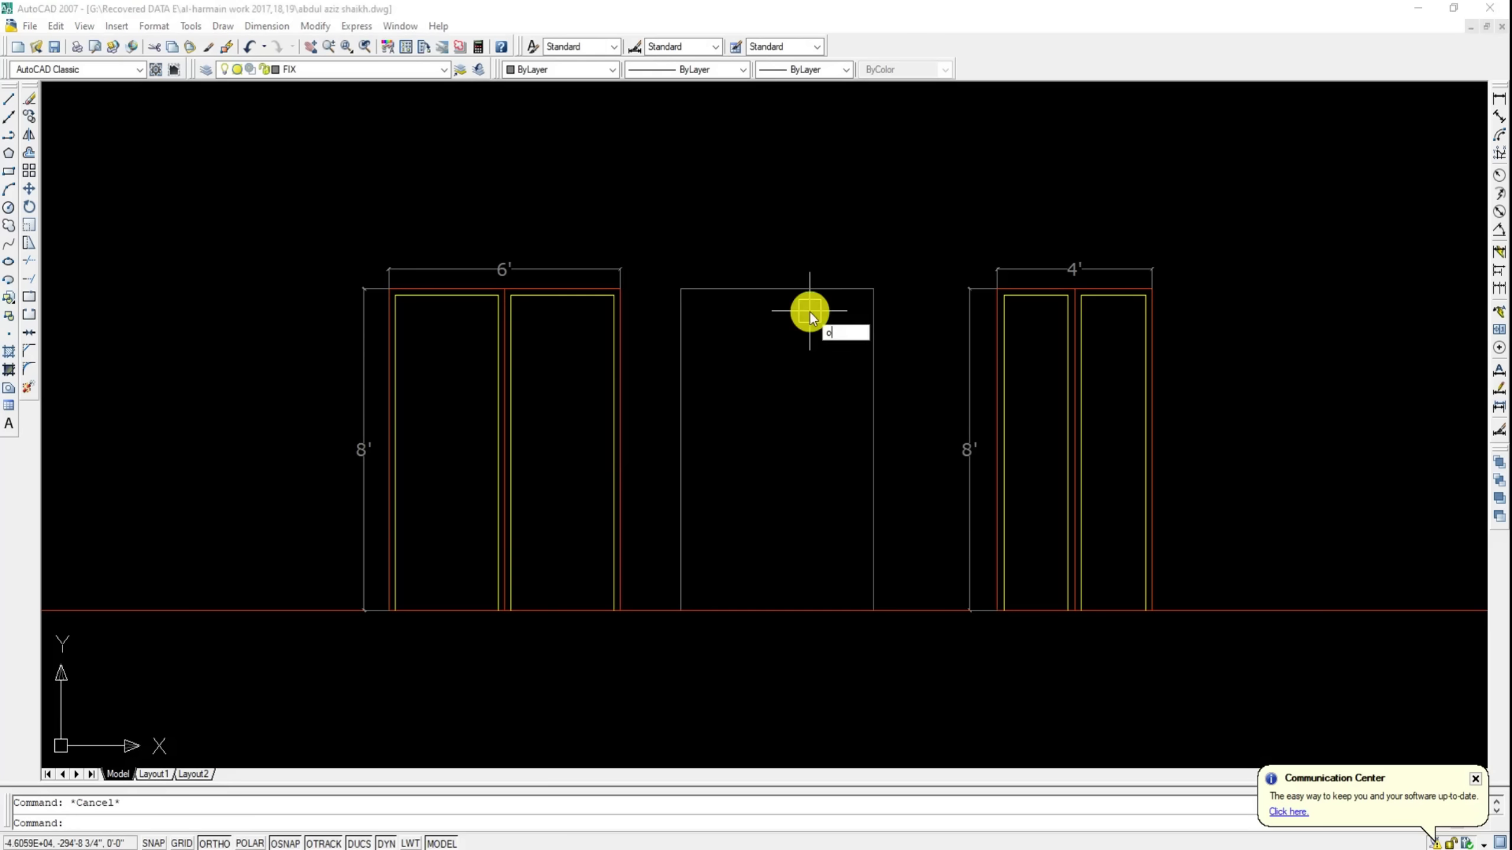
{"action": "key", "text": "Return"}
{"action": "type", "text": "2"}
{"action": "key", "text": "Return"}
{"action": "left_click", "coordinate": [809, 289]}
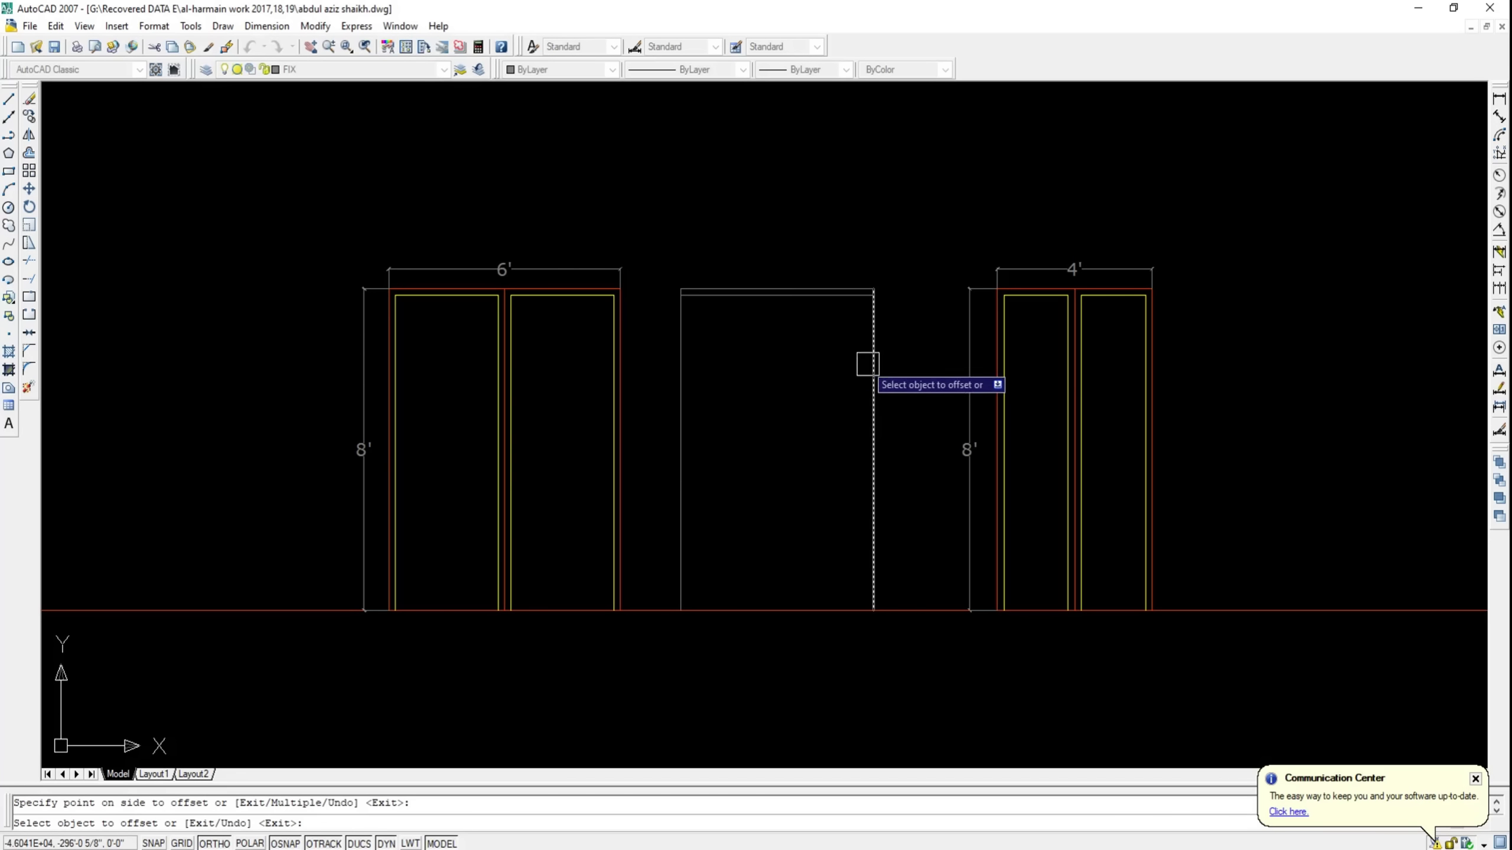
{"action": "left_click", "coordinate": [718, 378]}
{"action": "key", "text": "Escape"}
Draw a vertical center line from the top inner midpoint to the ground and offset a parallel copy
{"action": "left_click", "coordinate": [8, 98]}
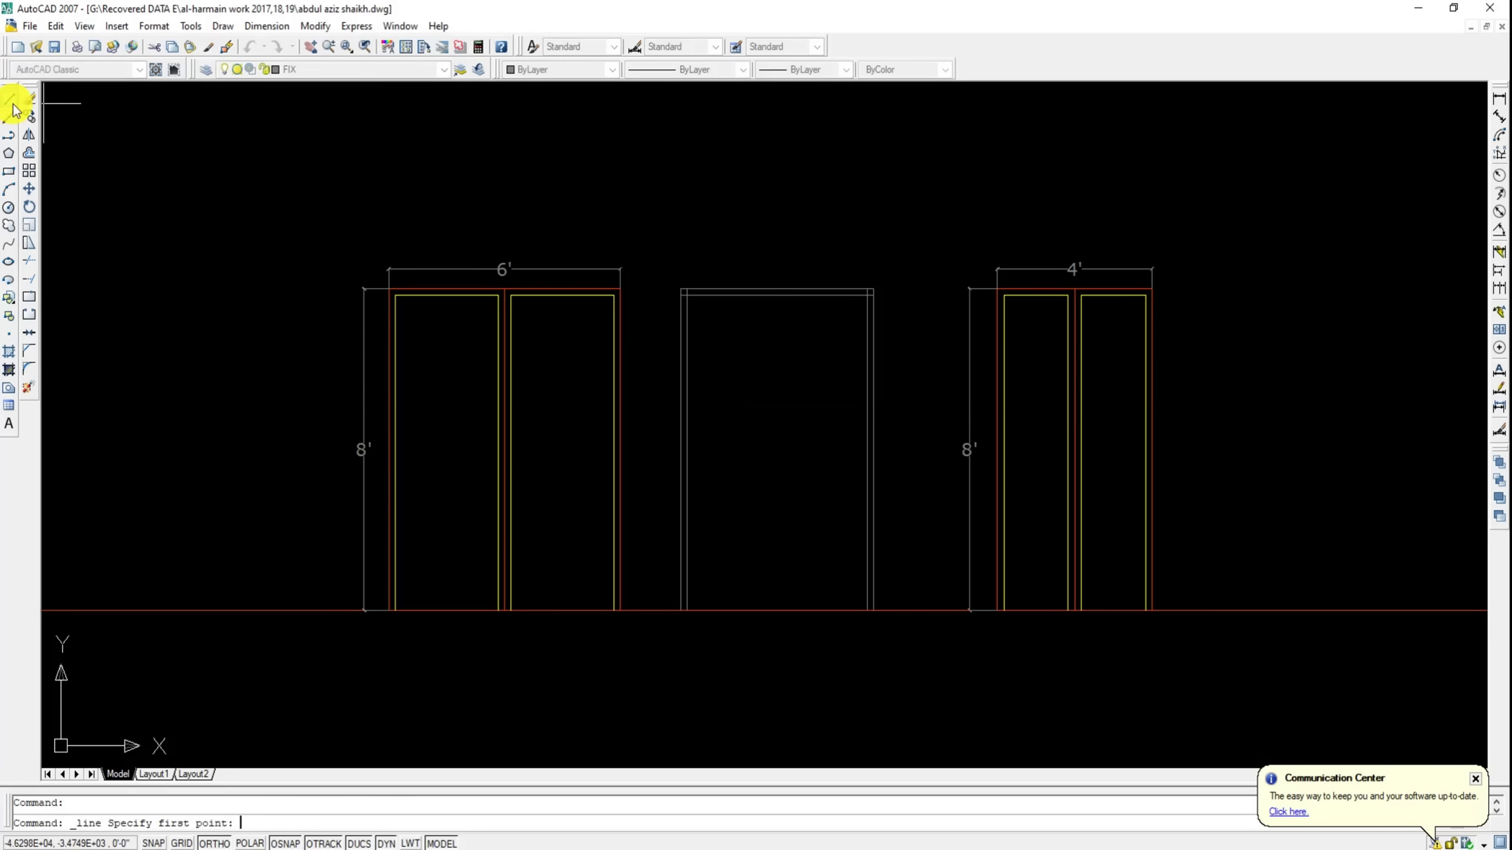
{"action": "left_click", "coordinate": [777, 294]}
{"action": "left_click", "coordinate": [775, 607]}
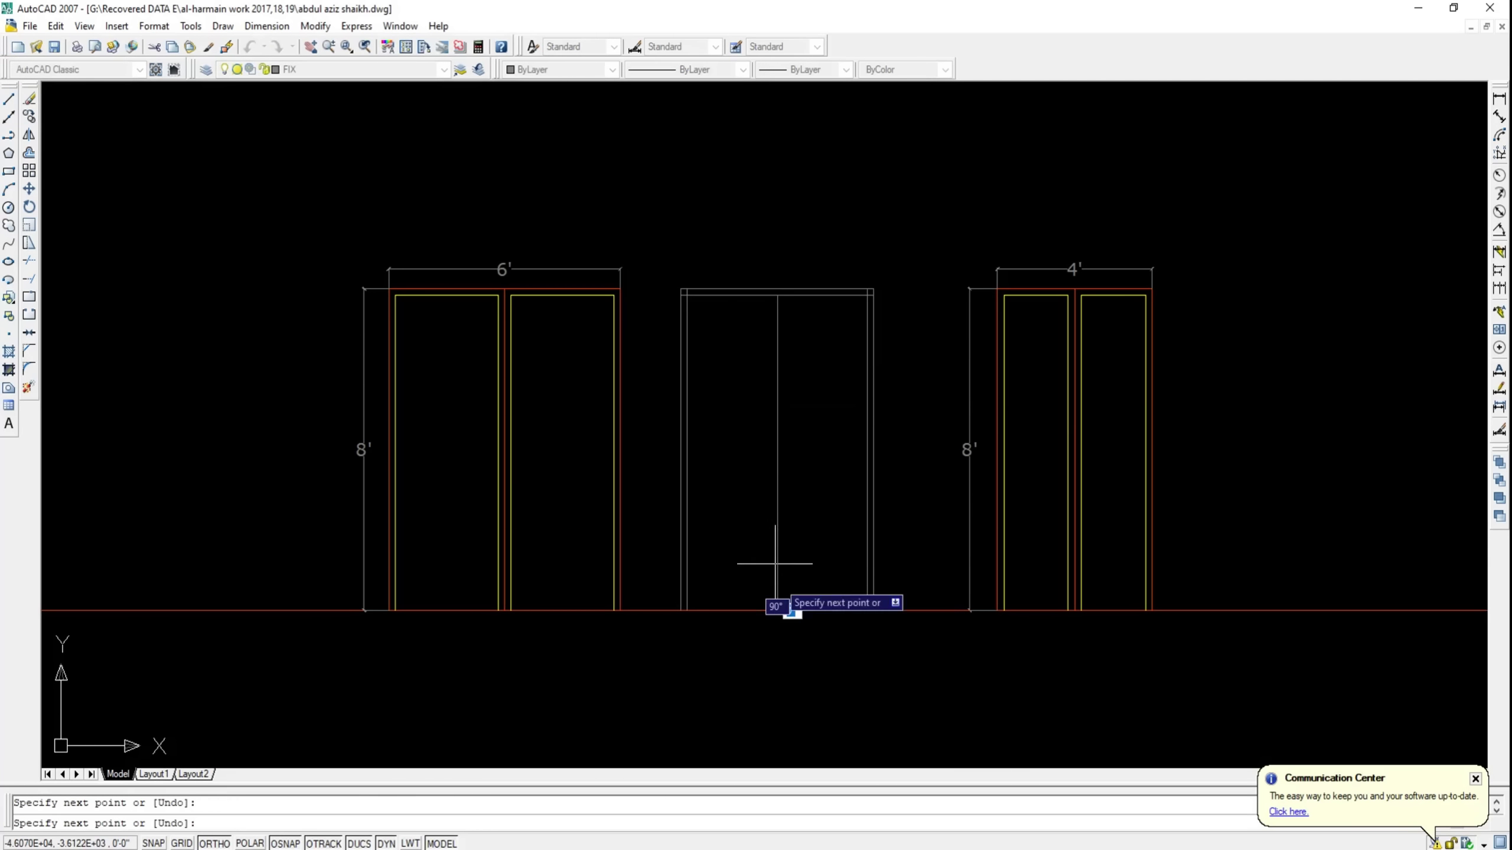
{"action": "key", "text": "Escape"}
{"action": "type", "text": "o"}
{"action": "key", "text": "Return"}
{"action": "key", "text": "Return"}
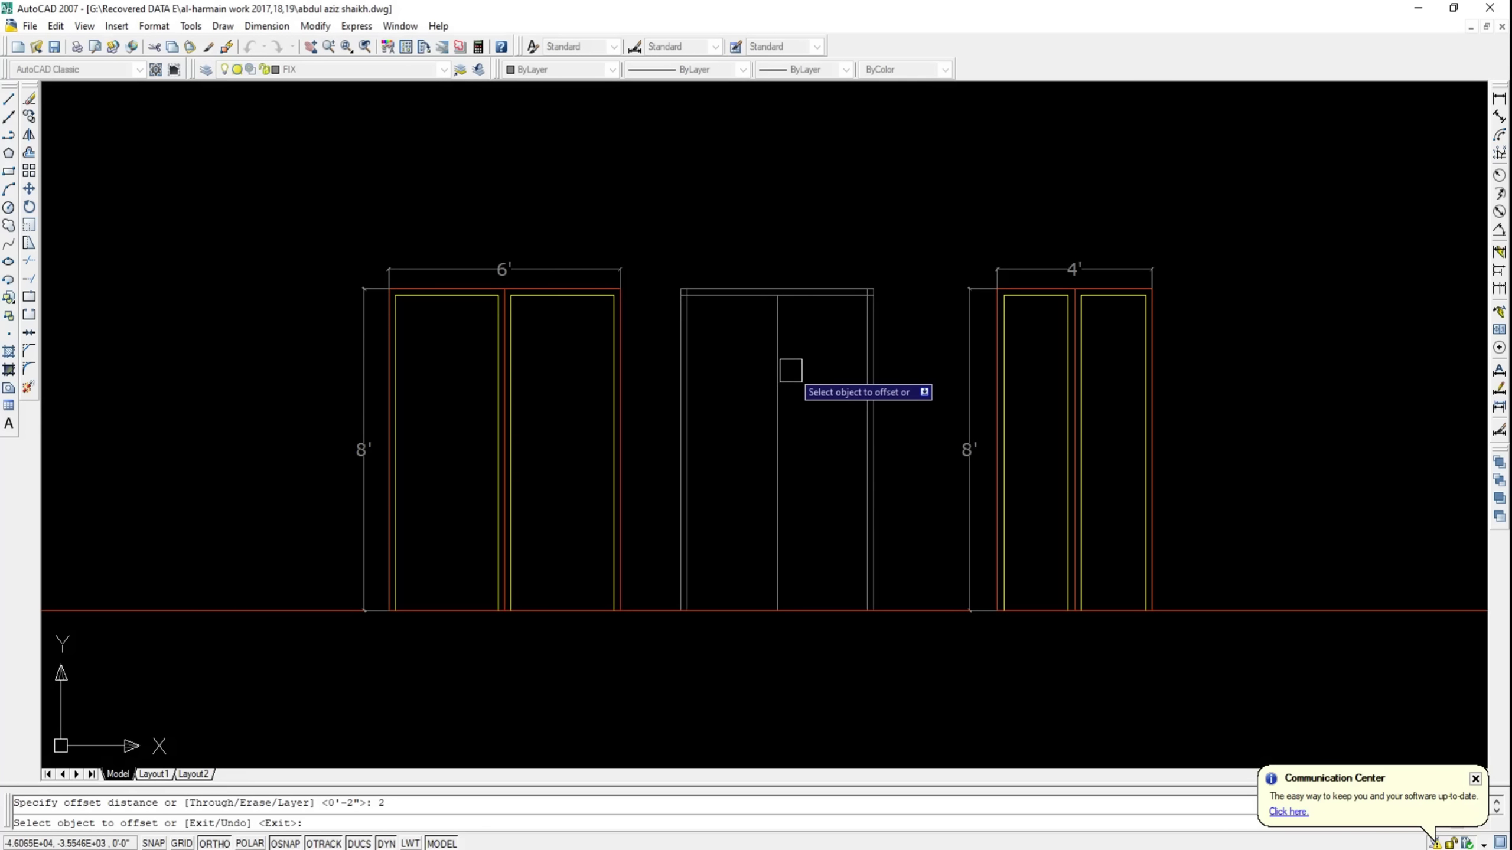
{"action": "left_click", "coordinate": [776, 370]}
{"action": "left_click", "coordinate": [801, 374]}
{"action": "scroll", "coordinate": [792, 374], "scroll_direction": "up", "scroll_amount": 3}
Extend the mullion line up to the top border of the inner frame
{"action": "left_click", "coordinate": [28, 260]}
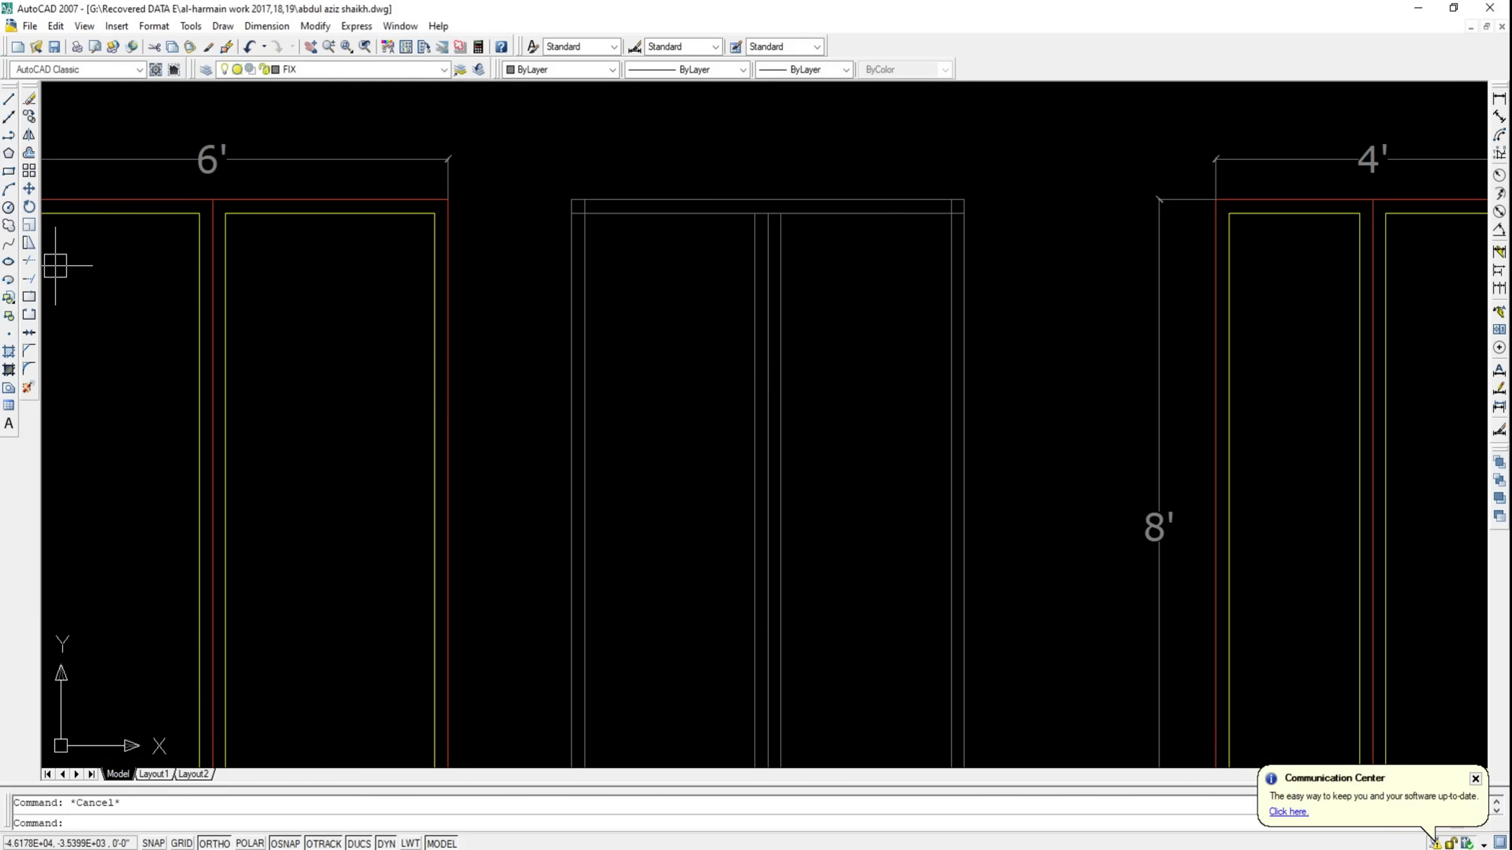
{"action": "key", "text": "Return"}
{"action": "scroll", "coordinate": [754, 213], "scroll_direction": "up", "scroll_amount": 5}
{"action": "scroll", "coordinate": [751, 213], "scroll_direction": "down", "scroll_amount": 3}
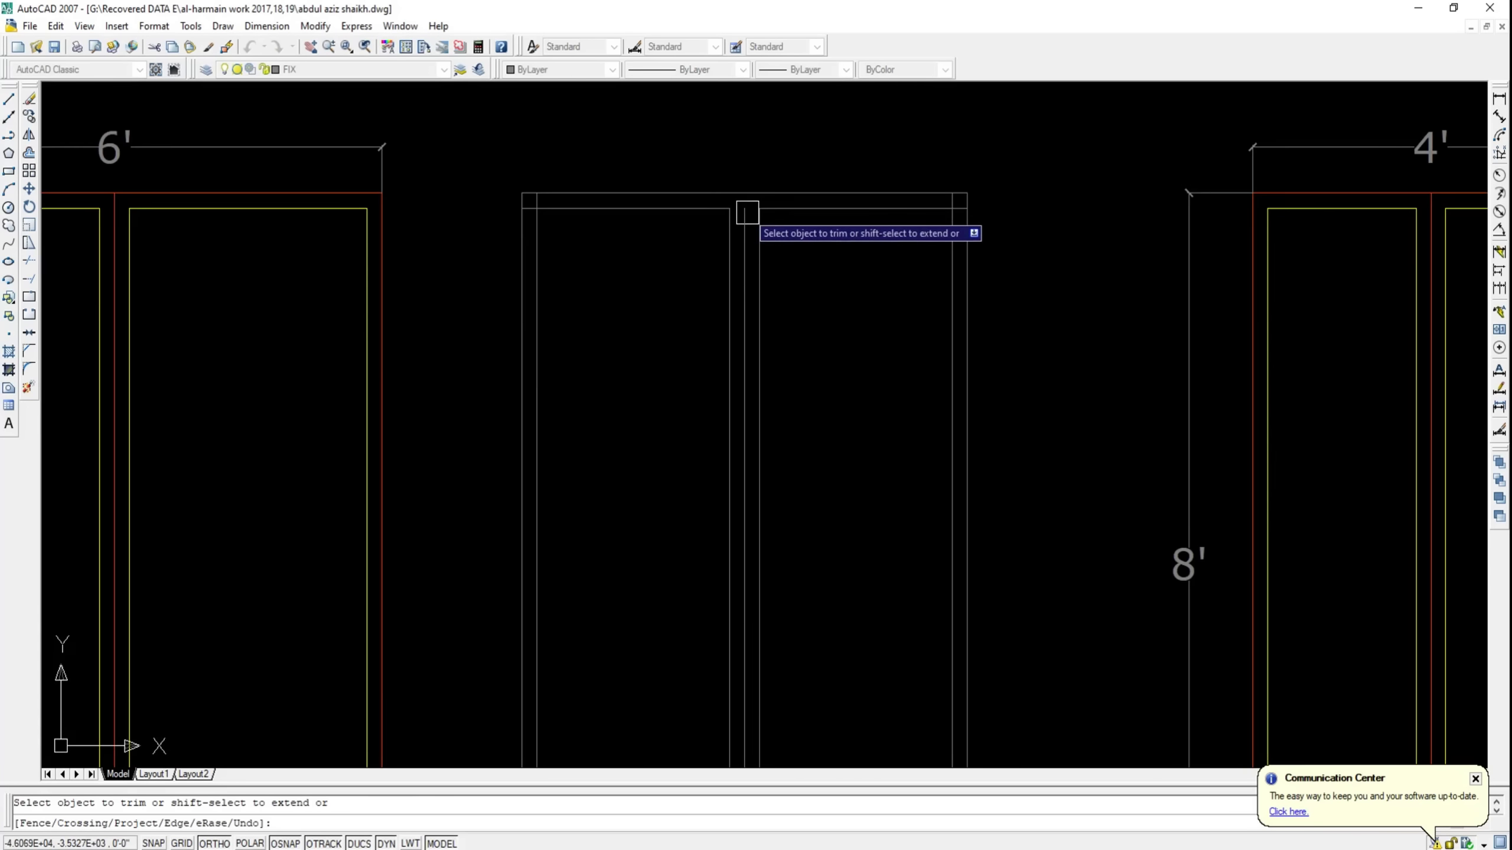
{"action": "scroll", "coordinate": [744, 215], "scroll_direction": "up", "scroll_amount": 2}
{"action": "key", "text": "Escape"}
{"action": "type", "text": "ex"}
{"action": "key", "text": "Return"}
{"action": "key", "text": "Return"}
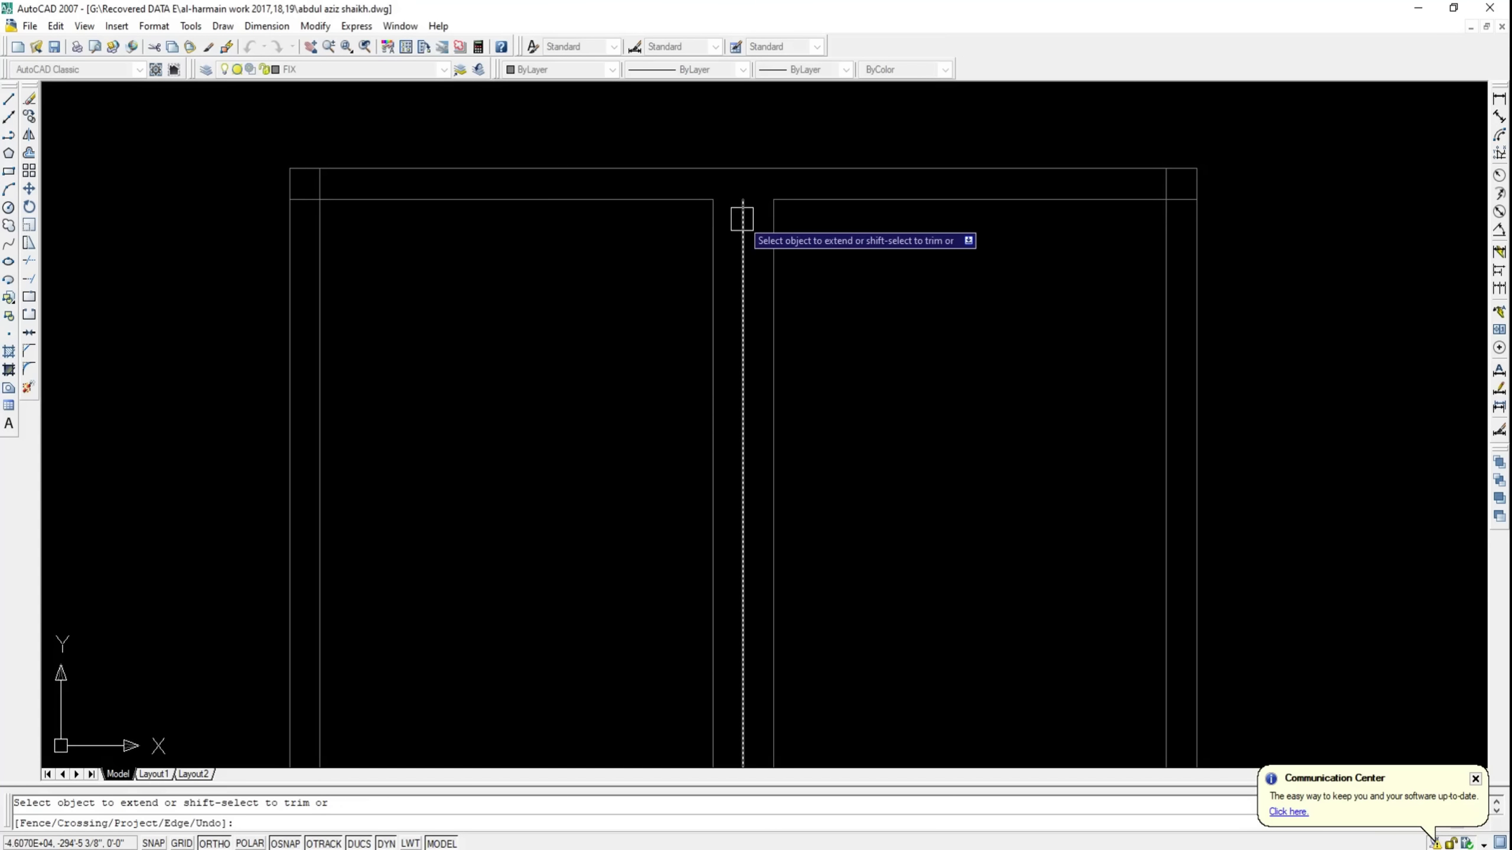
{"action": "key", "text": "Escape"}
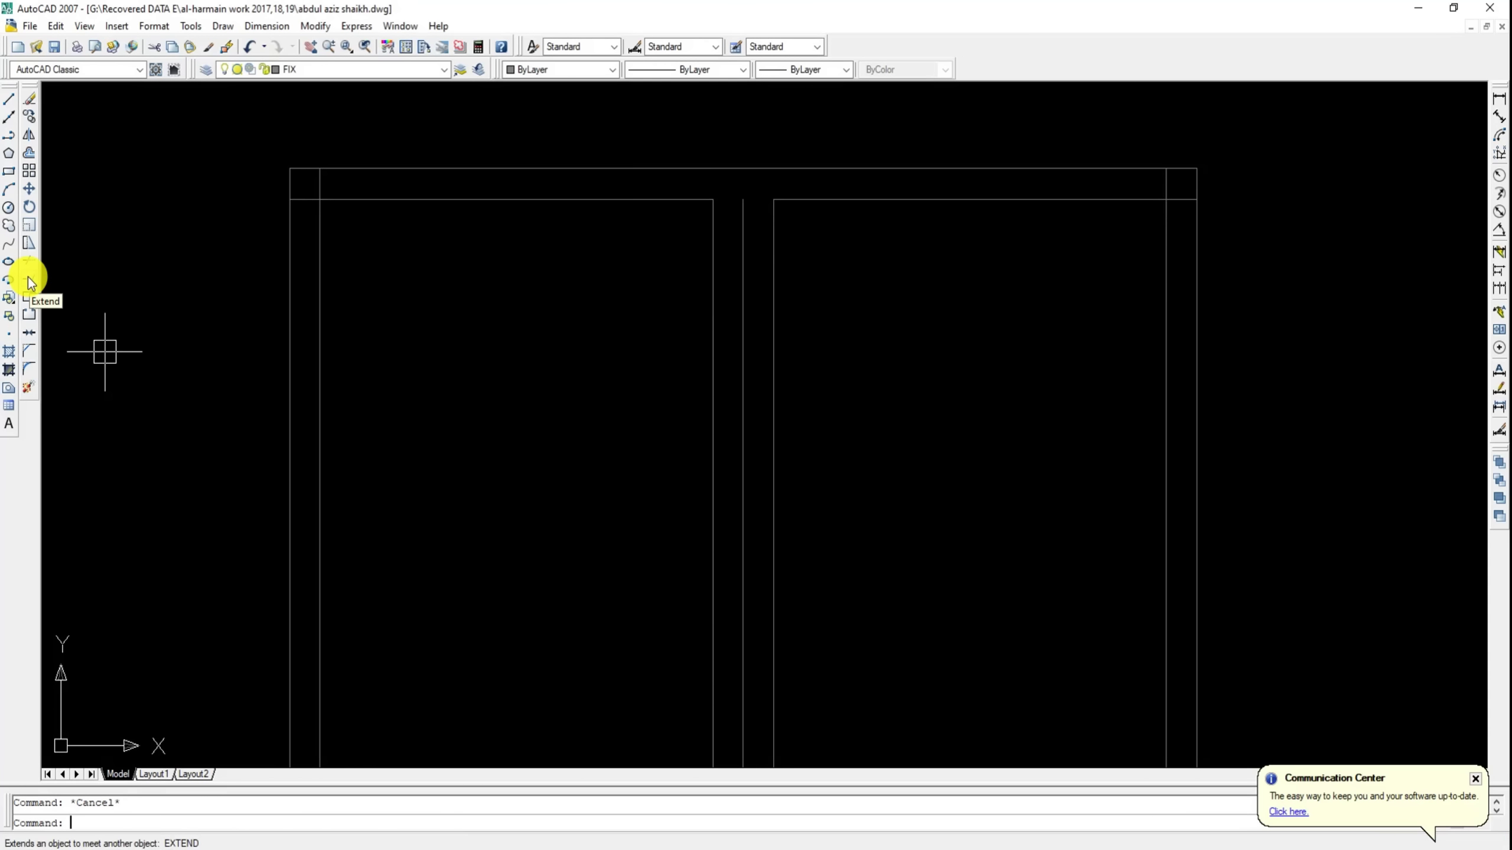
{"action": "left_click", "coordinate": [28, 280]}
{"action": "left_click", "coordinate": [752, 168]}
{"action": "key", "text": "Return"}
{"action": "key", "text": "Escape"}
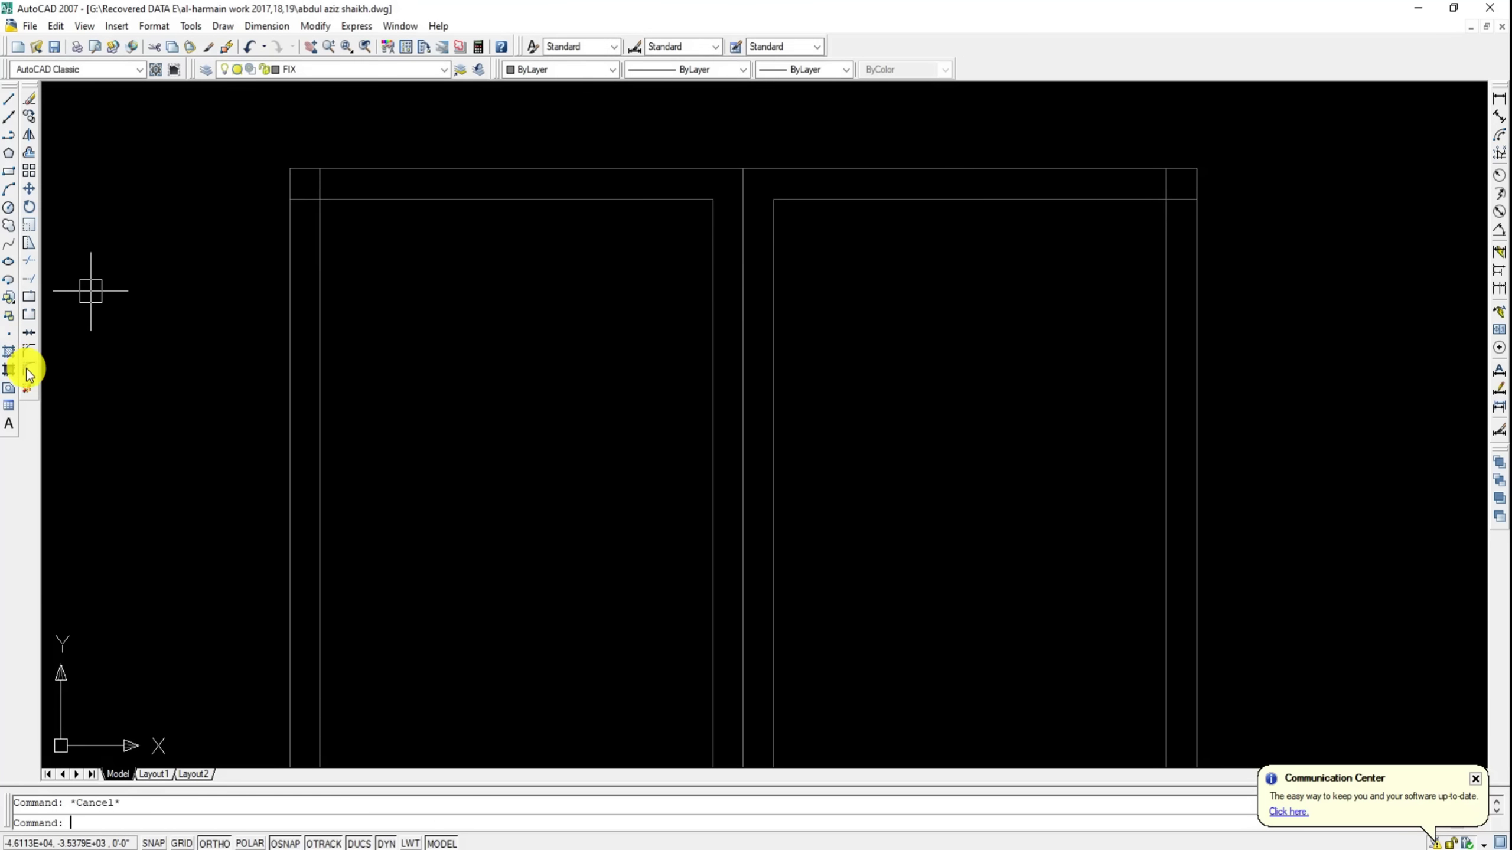
Fillet the left and right leaves' inner top corners sharp with radius 0
{"action": "left_click", "coordinate": [29, 374]}
{"action": "left_click", "coordinate": [321, 231]}
{"action": "left_click", "coordinate": [419, 200]}
{"action": "key", "text": "Return"}
{"action": "left_click", "coordinate": [1063, 200]}
{"action": "key", "text": "Escape"}
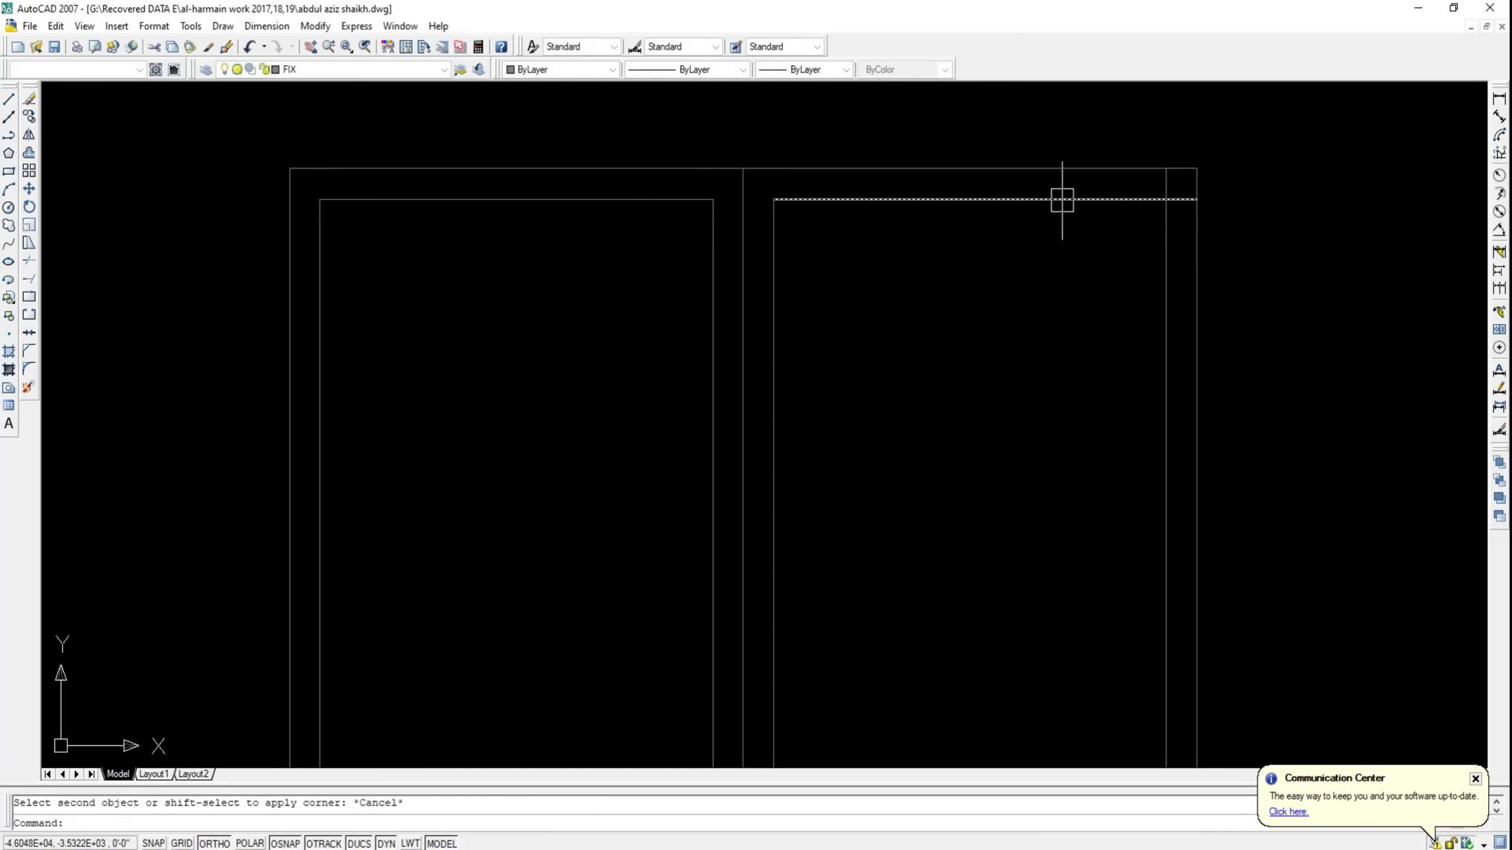
{"action": "key", "text": "Return"}
{"action": "left_click", "coordinate": [1165, 277]}
{"action": "key", "text": "Escape"}
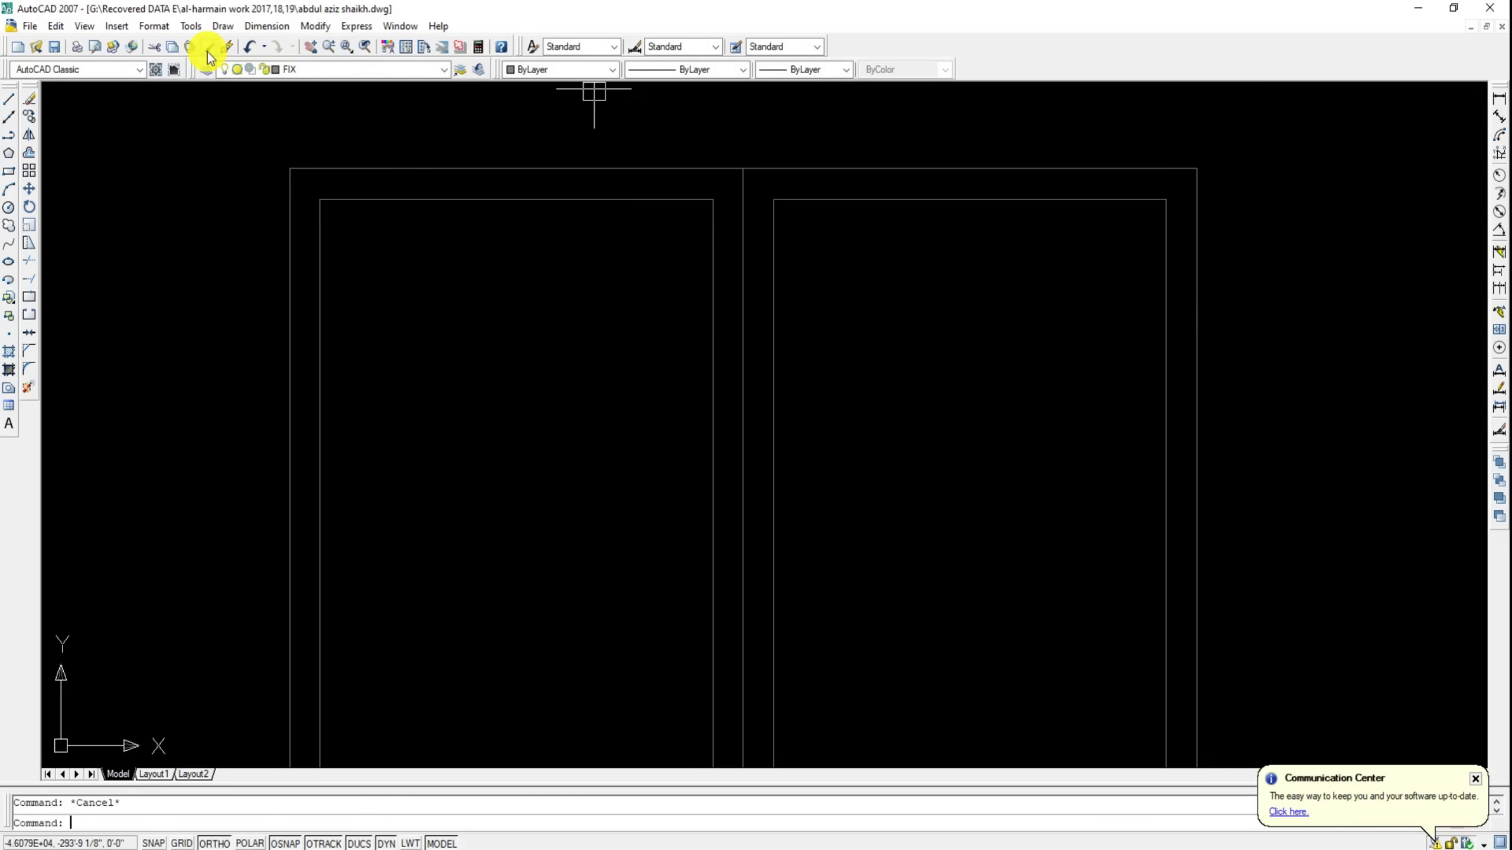
Give the middle door's outer lines the red properties of an existing door line
{"action": "left_click", "coordinate": [208, 52]}
{"action": "scroll", "coordinate": [488, 198], "scroll_direction": "down", "scroll_amount": 5}
{"action": "scroll", "coordinate": [928, 332], "scroll_direction": "up", "scroll_amount": 5}
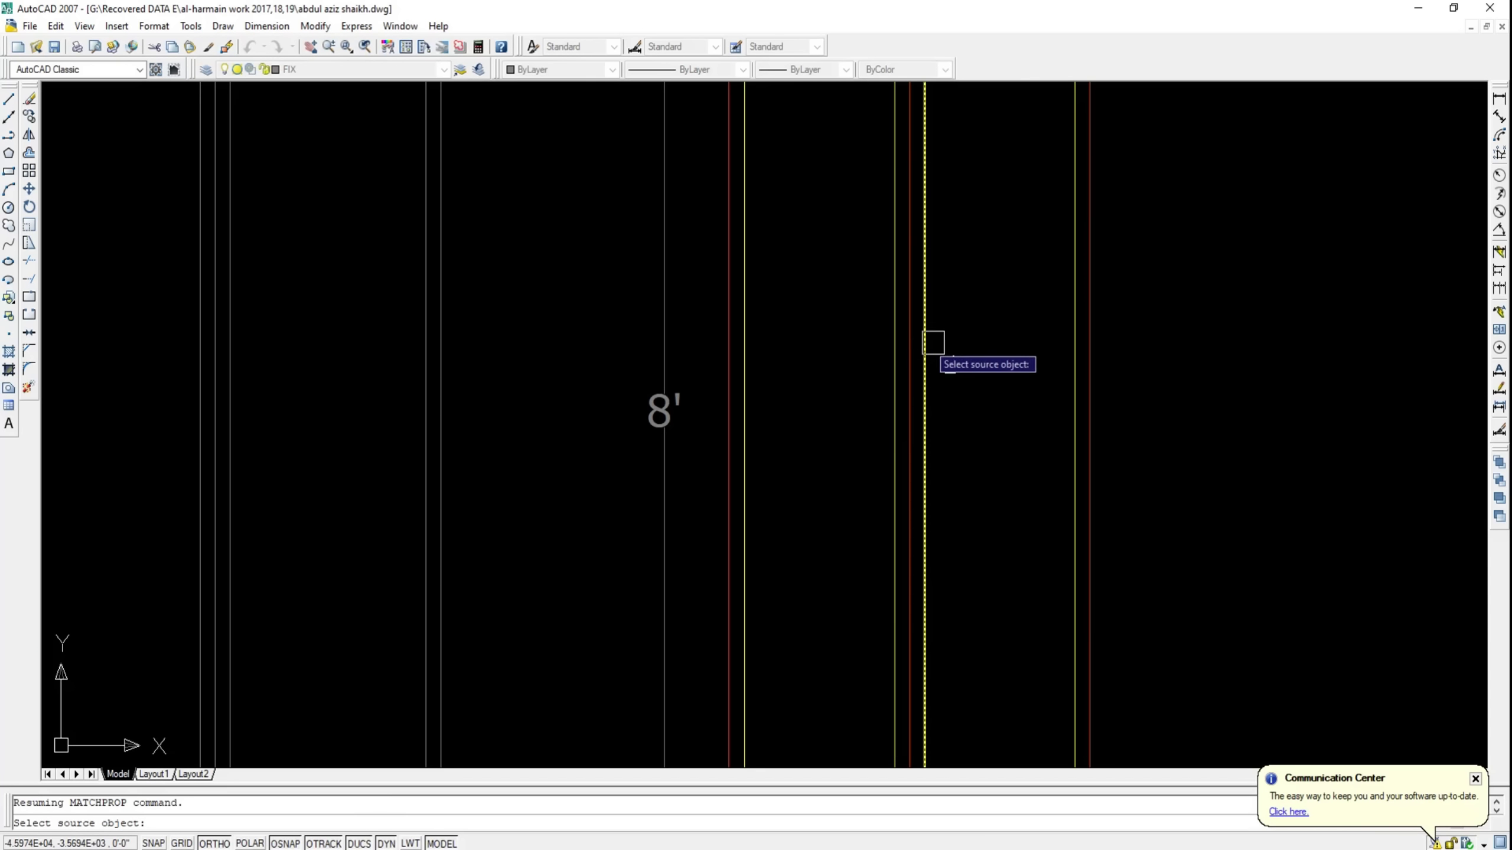
{"action": "left_click", "coordinate": [932, 343]}
{"action": "scroll", "coordinate": [931, 344], "scroll_direction": "down", "scroll_amount": 6}
{"action": "left_click", "coordinate": [750, 229]}
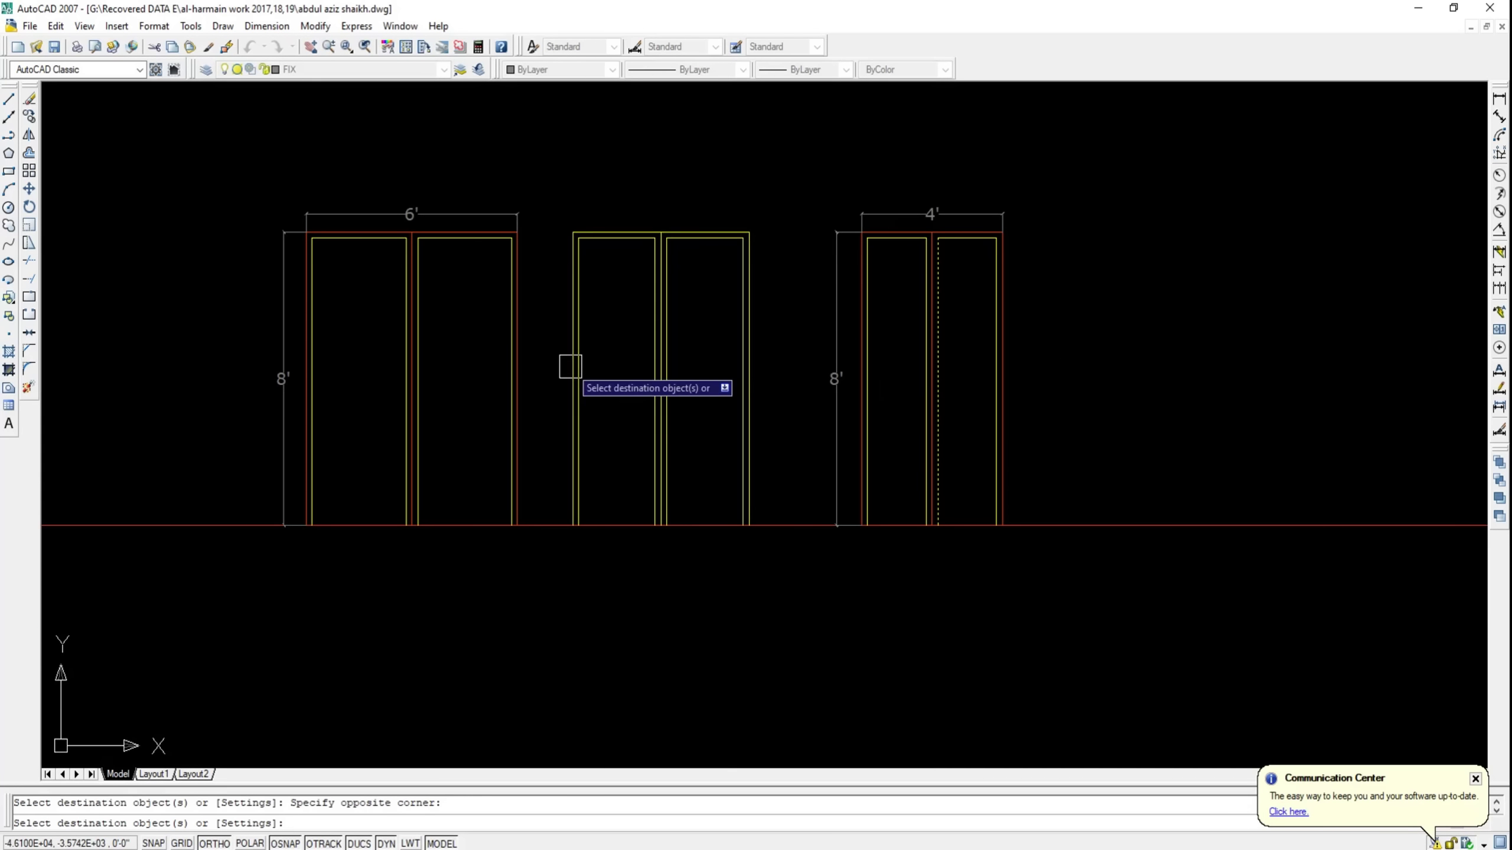
{"action": "key", "text": "Return"}
{"action": "key", "text": "Return"}
Window-select the middle door's inner lines and give them the yellow door-line properties
{"action": "scroll", "coordinate": [911, 232], "scroll_direction": "up", "scroll_amount": 6}
{"action": "left_click", "coordinate": [921, 224]}
{"action": "scroll", "coordinate": [921, 223], "scroll_direction": "down", "scroll_amount": 5}
{"action": "scroll", "coordinate": [737, 269], "scroll_direction": "up", "scroll_amount": 2}
{"action": "left_click", "coordinate": [675, 205]}
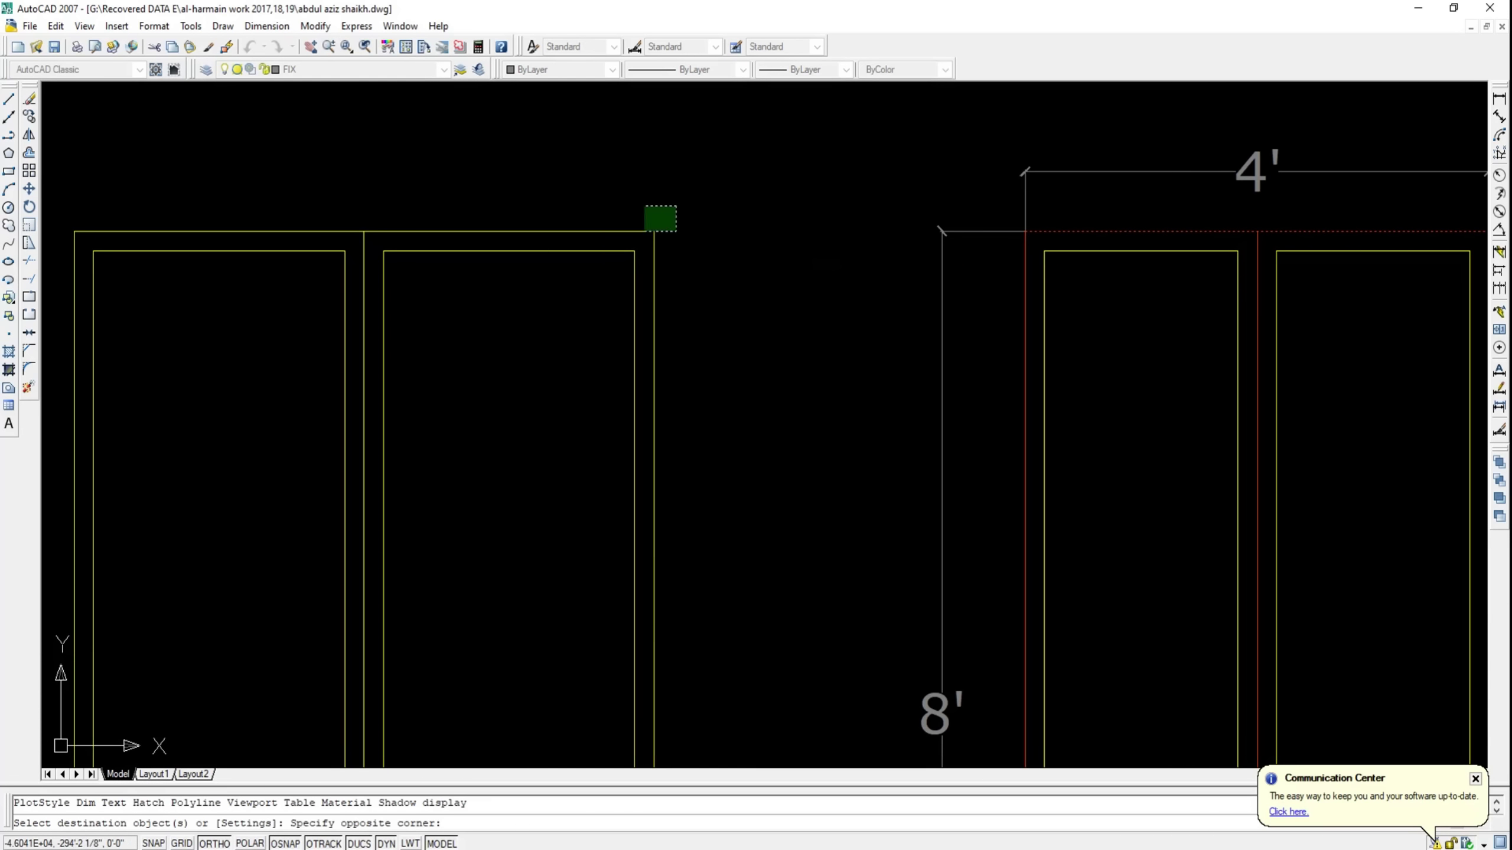
{"action": "left_click", "coordinate": [410, 256]}
{"action": "scroll", "coordinate": [360, 251], "scroll_direction": "up", "scroll_amount": 2}
{"action": "scroll", "coordinate": [360, 251], "scroll_direction": "down", "scroll_amount": 5}
{"action": "scroll", "coordinate": [381, 246], "scroll_direction": "up", "scroll_amount": 4}
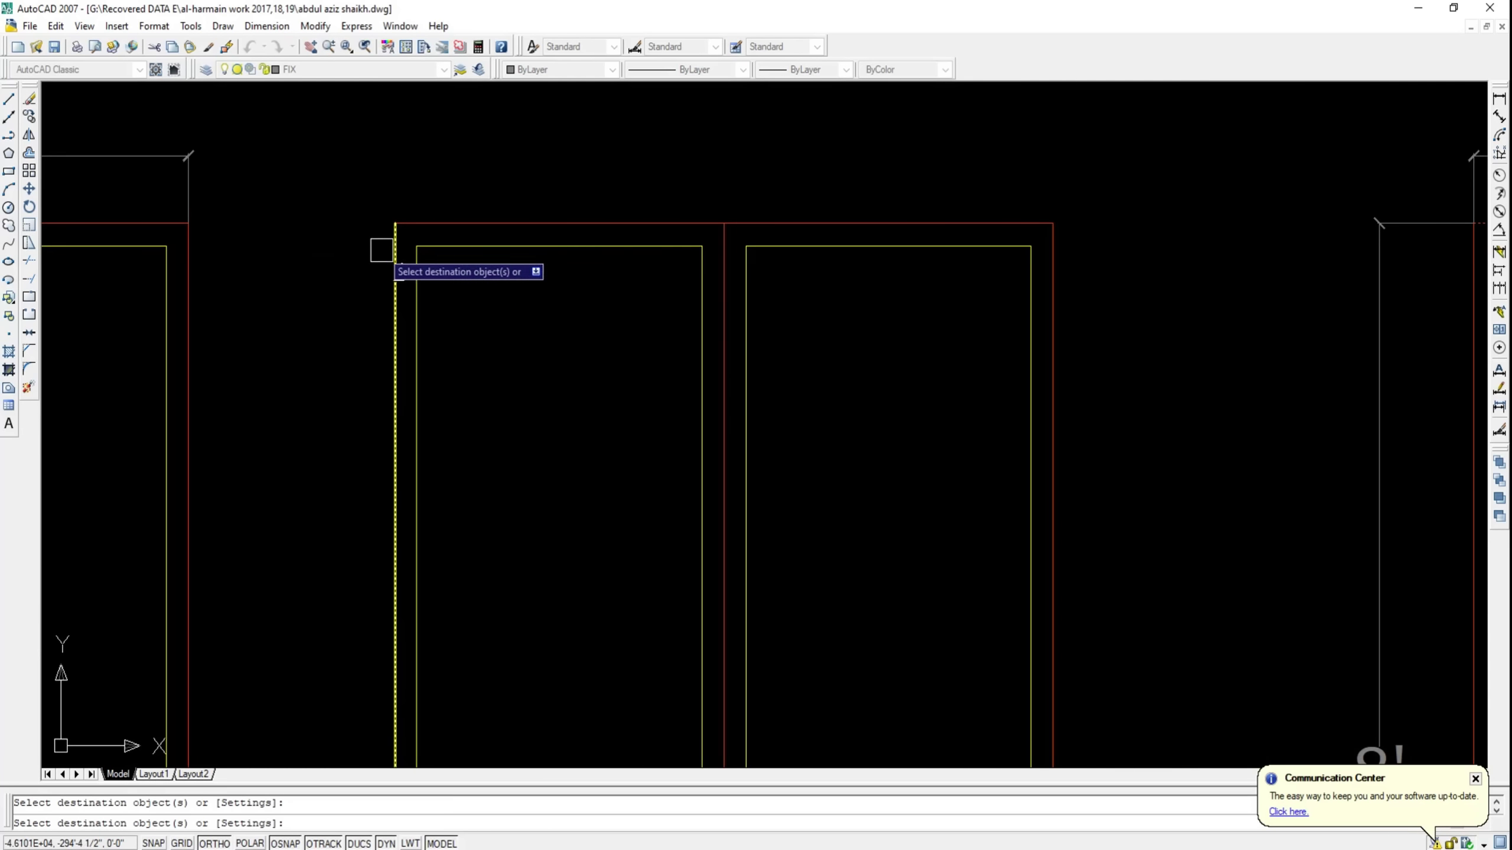
{"action": "scroll", "coordinate": [712, 223], "scroll_direction": "down", "scroll_amount": 4}
{"action": "scroll", "coordinate": [712, 223], "scroll_direction": "down", "scroll_amount": 2}
{"action": "key", "text": "Escape"}
Add the 5' width dimension above the middle door
{"action": "left_click", "coordinate": [1500, 101]}
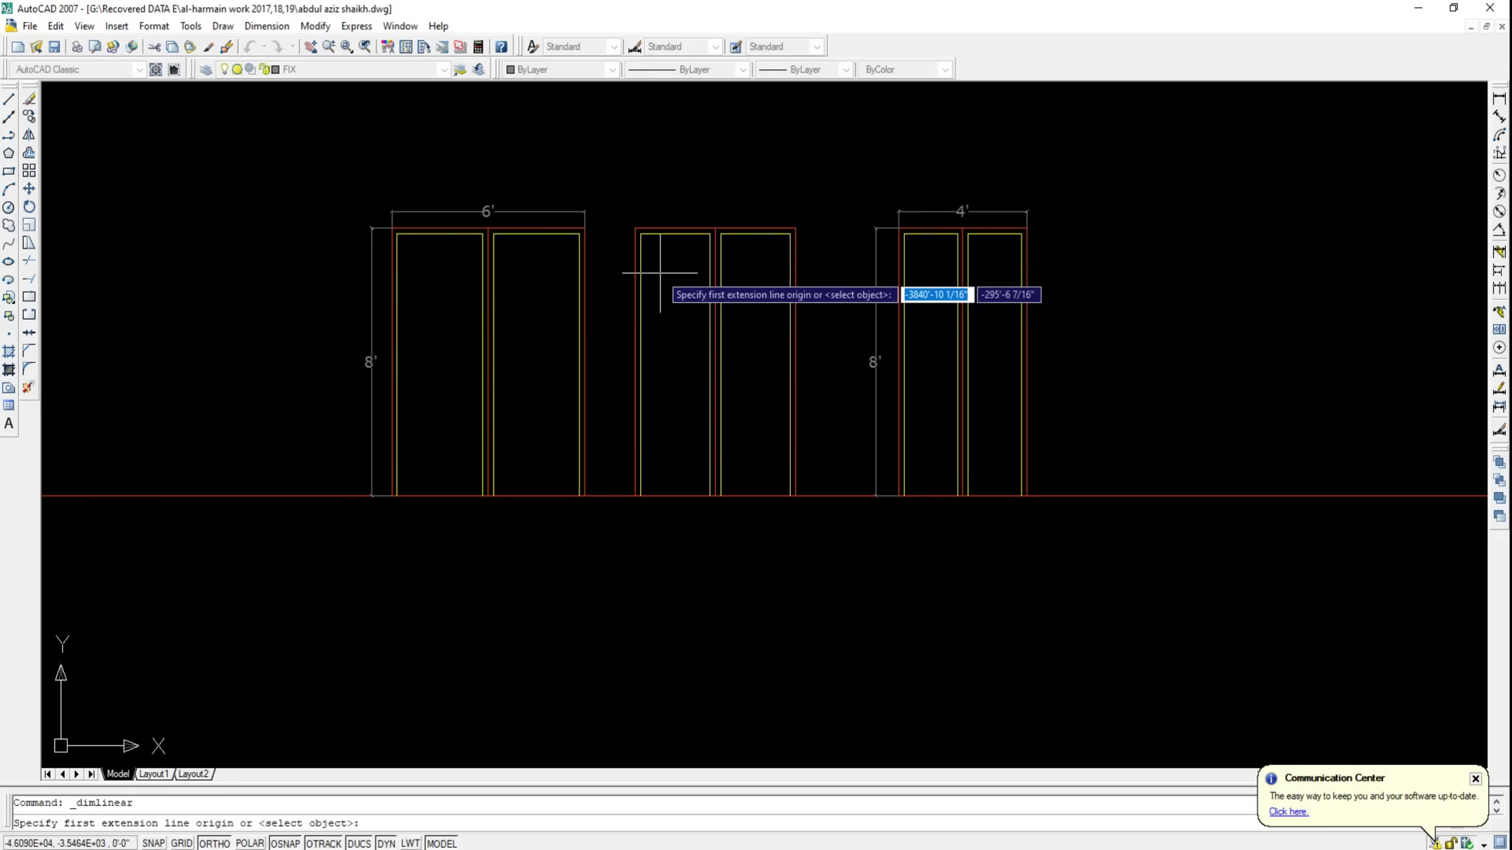
{"action": "scroll", "coordinate": [658, 226], "scroll_direction": "up", "scroll_amount": 5}
{"action": "left_click", "coordinate": [590, 253]}
{"action": "left_click", "coordinate": [1087, 253]}
{"action": "scroll", "coordinate": [426, 197], "scroll_direction": "up", "scroll_amount": 4}
{"action": "left_click", "coordinate": [426, 197]}
{"action": "scroll", "coordinate": [427, 198], "scroll_direction": "down", "scroll_amount": 4}
Dimension the middle door's 8' height from its top down to the ground line
{"action": "key", "text": "Return"}
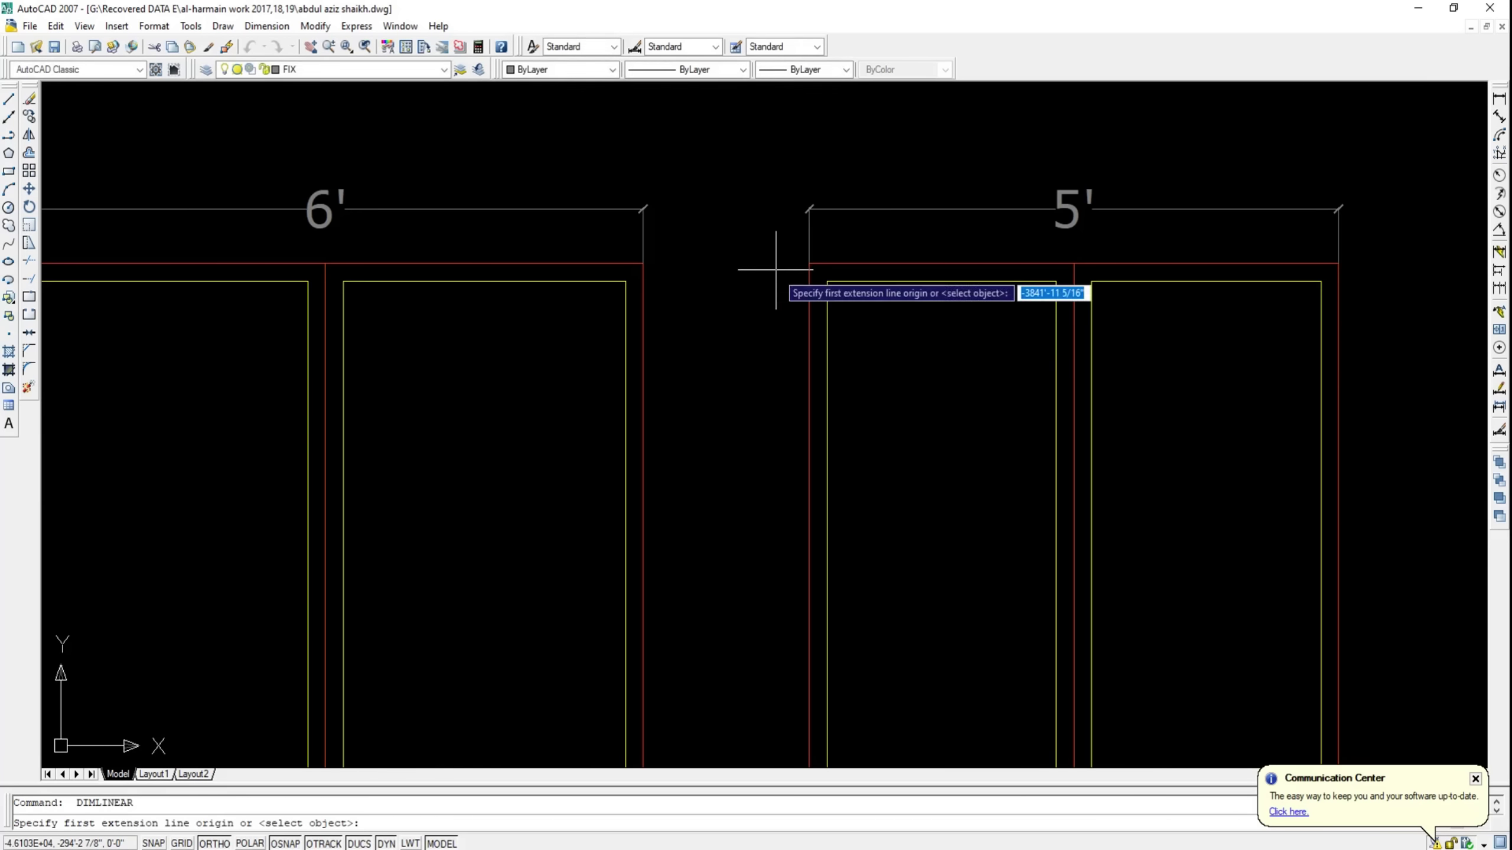
{"action": "left_click", "coordinate": [798, 253]}
{"action": "left_click", "coordinate": [736, 327]}
{"action": "scroll", "coordinate": [774, 297], "scroll_direction": "down", "scroll_amount": 2}
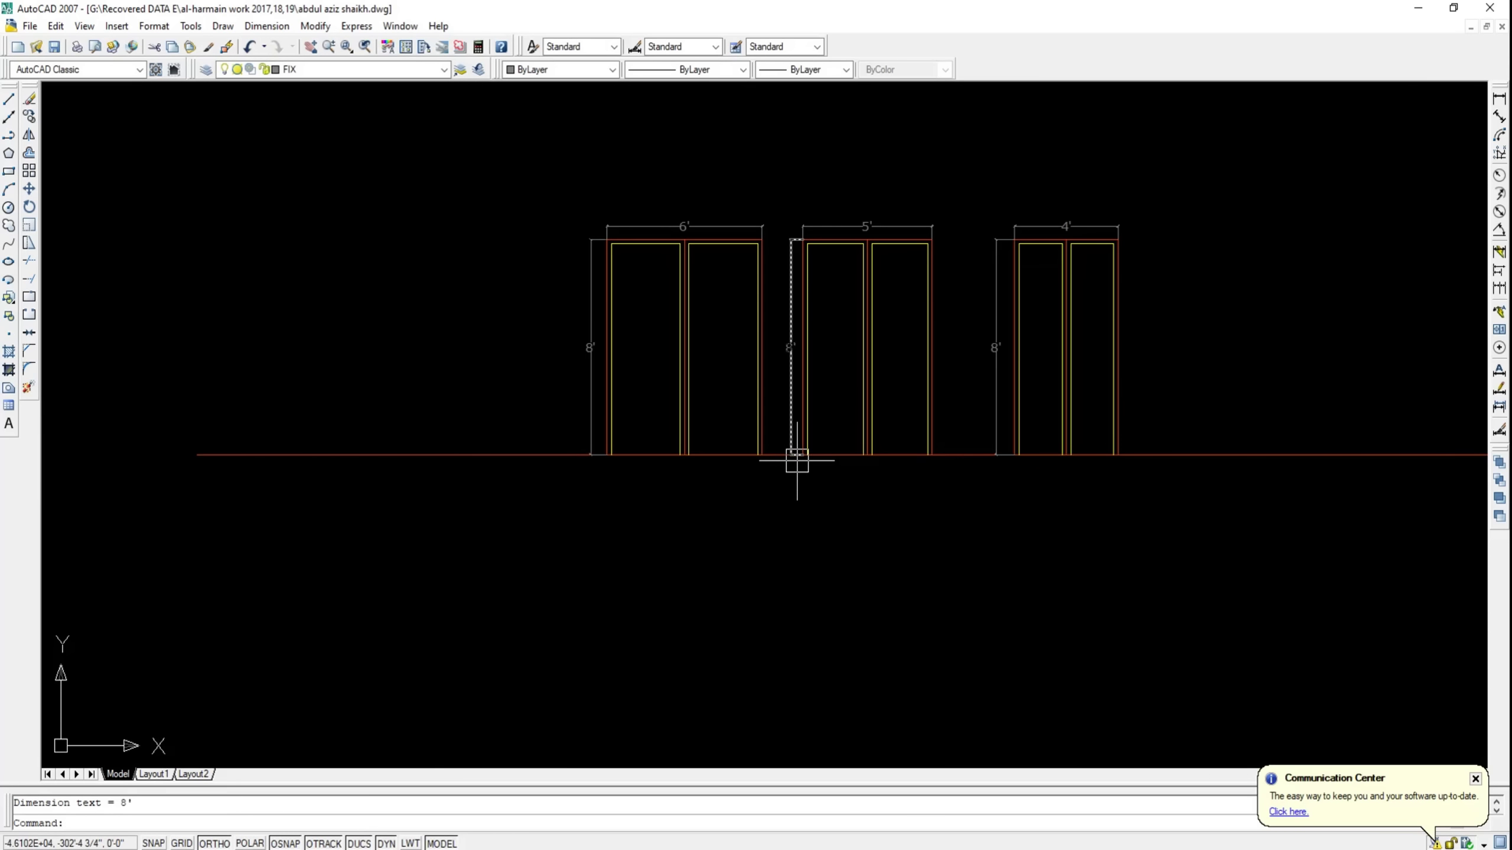
{"action": "scroll", "coordinate": [1129, 445], "scroll_direction": "down", "scroll_amount": 1}
{"action": "scroll", "coordinate": [972, 348], "scroll_direction": "up", "scroll_amount": 3}
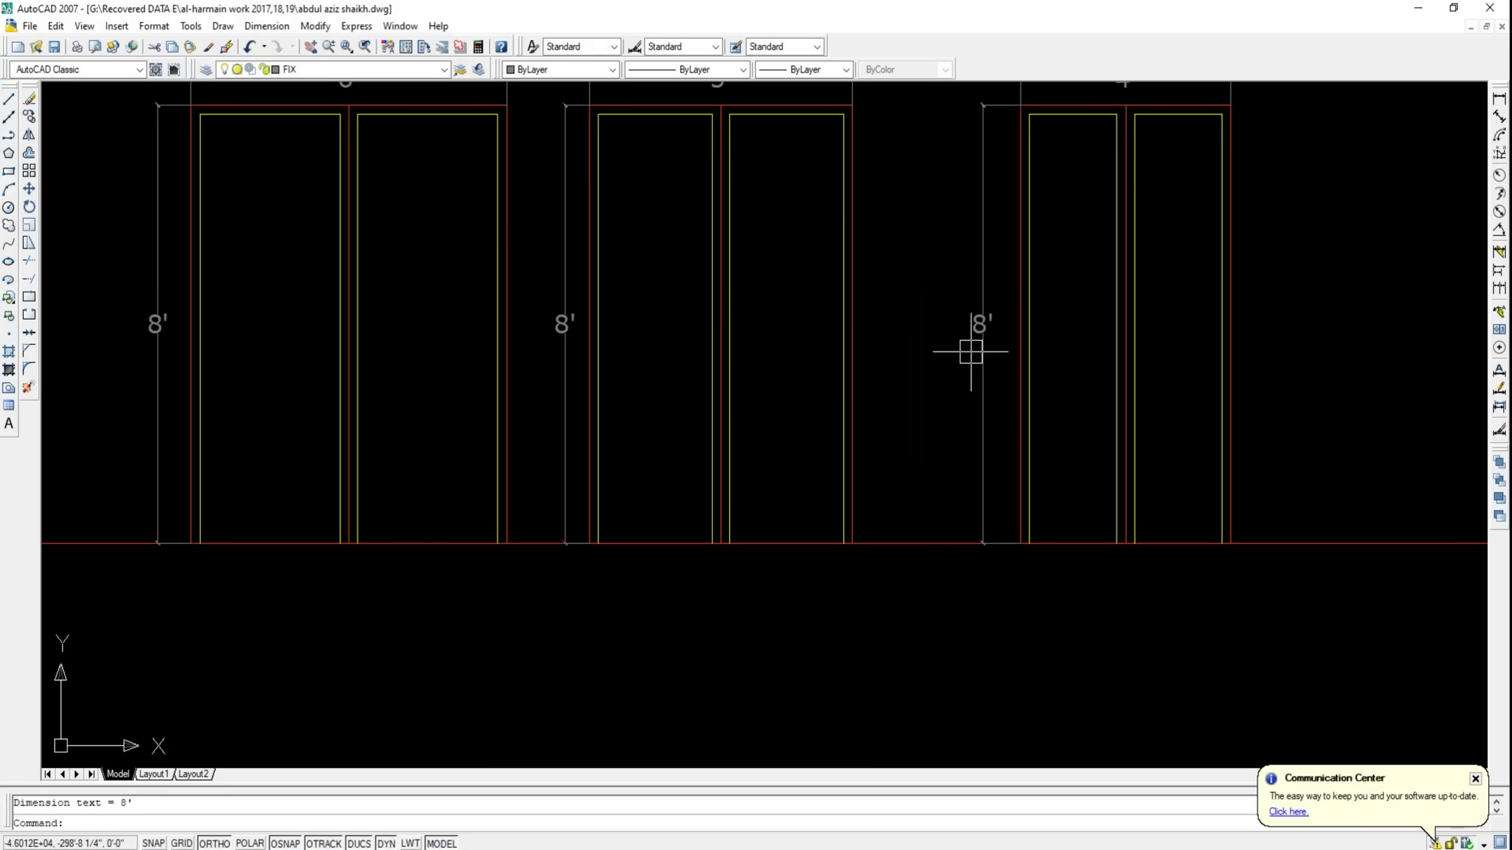
{"action": "scroll", "coordinate": [945, 348], "scroll_direction": "down", "scroll_amount": 3}
{"action": "key", "text": "Escape"}
{"action": "scroll", "coordinate": [945, 348], "scroll_direction": "down", "scroll_amount": 2}
{"action": "scroll", "coordinate": [54, 448], "scroll_direction": "down", "scroll_amount": 4}
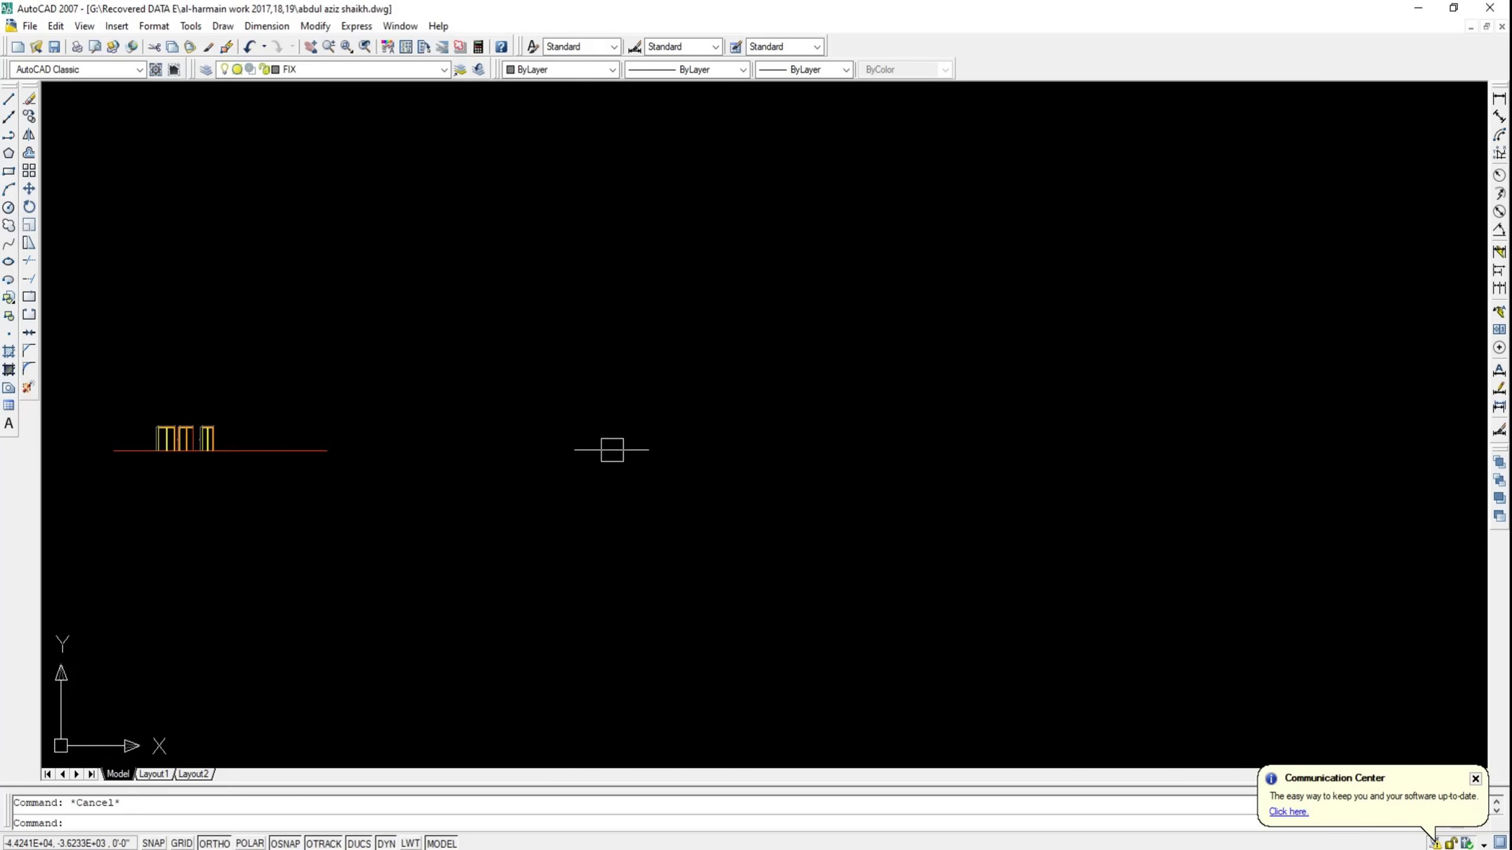
{"action": "scroll", "coordinate": [584, 381], "scroll_direction": "up", "scroll_amount": 2}
{"action": "scroll", "coordinate": [1175, 489], "scroll_direction": "up", "scroll_amount": 2}
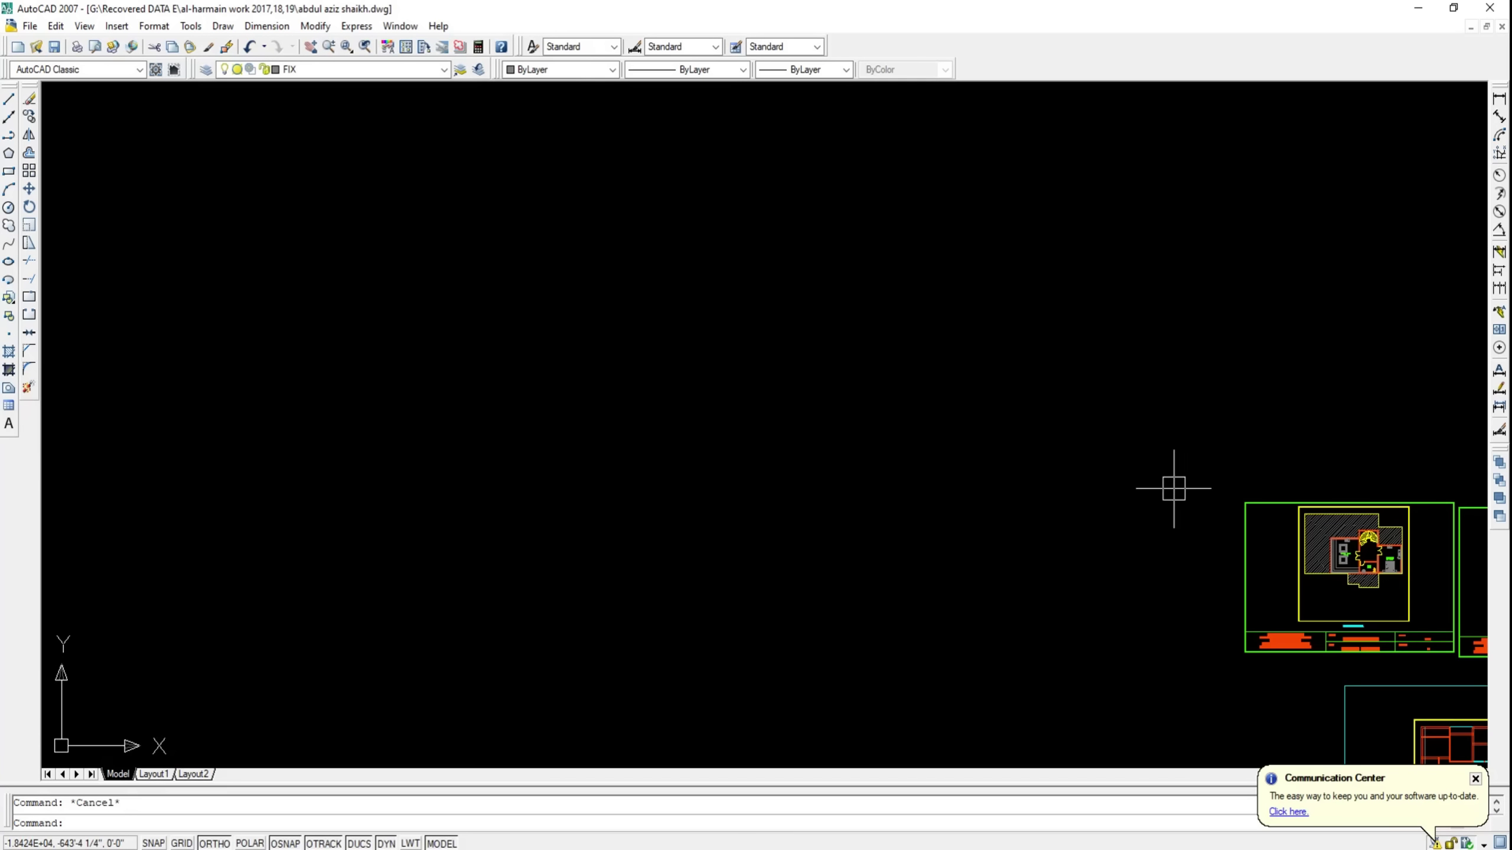
{"action": "scroll", "coordinate": [1111, 439], "scroll_direction": "up", "scroll_amount": 2}
Paste a copy of the SITTING AREA room label just below the doors
{"action": "scroll", "coordinate": [1108, 455], "scroll_direction": "up", "scroll_amount": 2}
{"action": "scroll", "coordinate": [1051, 467], "scroll_direction": "up", "scroll_amount": 3}
{"action": "left_click", "coordinate": [1050, 462]}
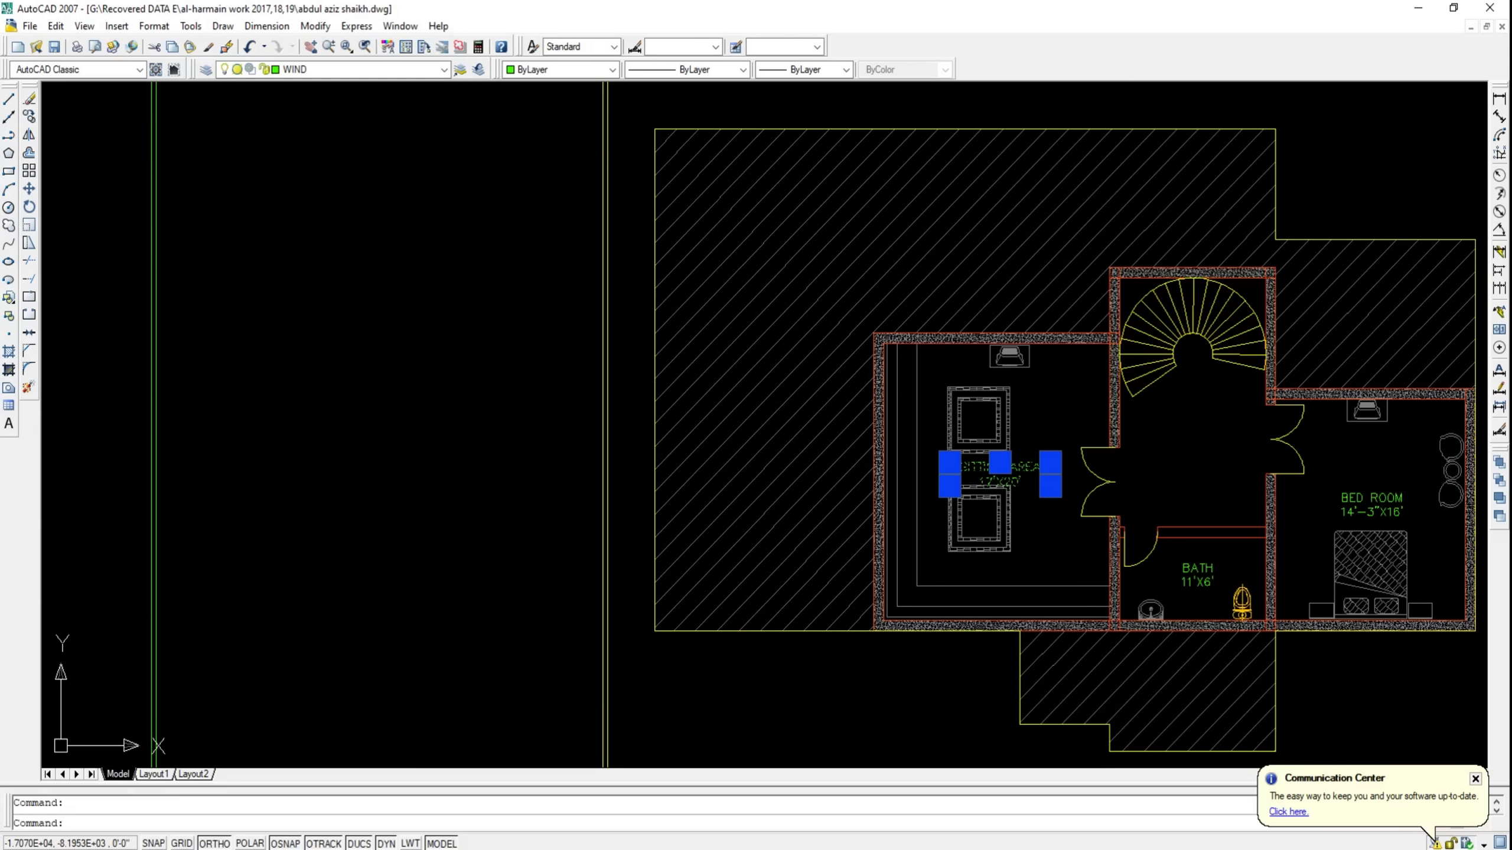
{"action": "key", "text": "ctrl+v"}
{"action": "scroll", "coordinate": [1169, 443], "scroll_direction": "down", "scroll_amount": 3}
{"action": "scroll", "coordinate": [665, 415], "scroll_direction": "down", "scroll_amount": 2}
{"action": "scroll", "coordinate": [280, 328], "scroll_direction": "up", "scroll_amount": 3}
{"action": "scroll", "coordinate": [594, 328], "scroll_direction": "up", "scroll_amount": 2}
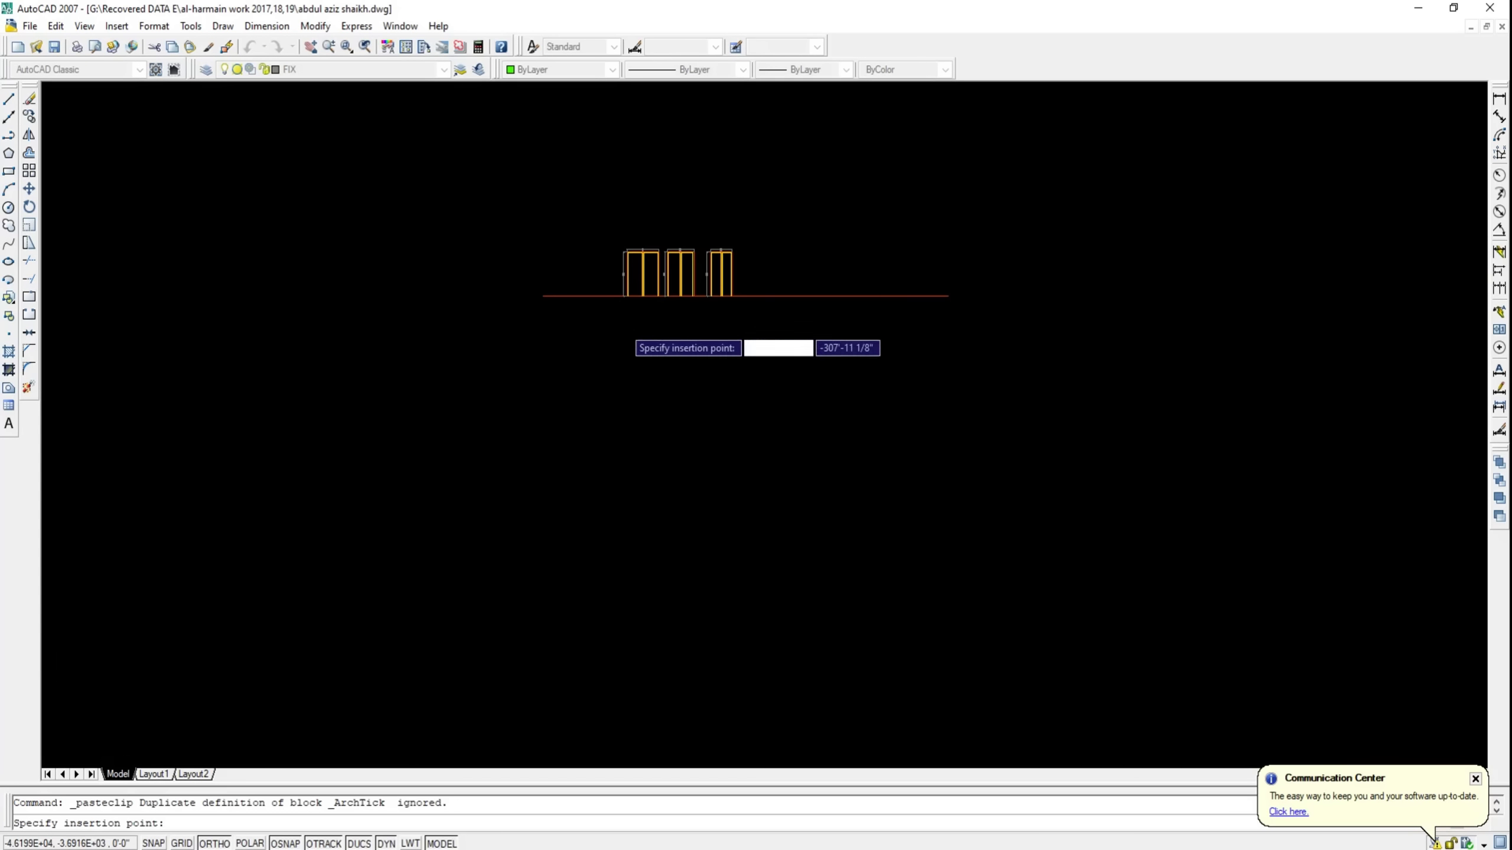
{"action": "scroll", "coordinate": [661, 333], "scroll_direction": "up", "scroll_amount": 4}
{"action": "left_click", "coordinate": [774, 277]}
Change the pasted label's text to MAIN ENTERANCE DOORS
{"action": "double_click", "coordinate": [842, 253]}
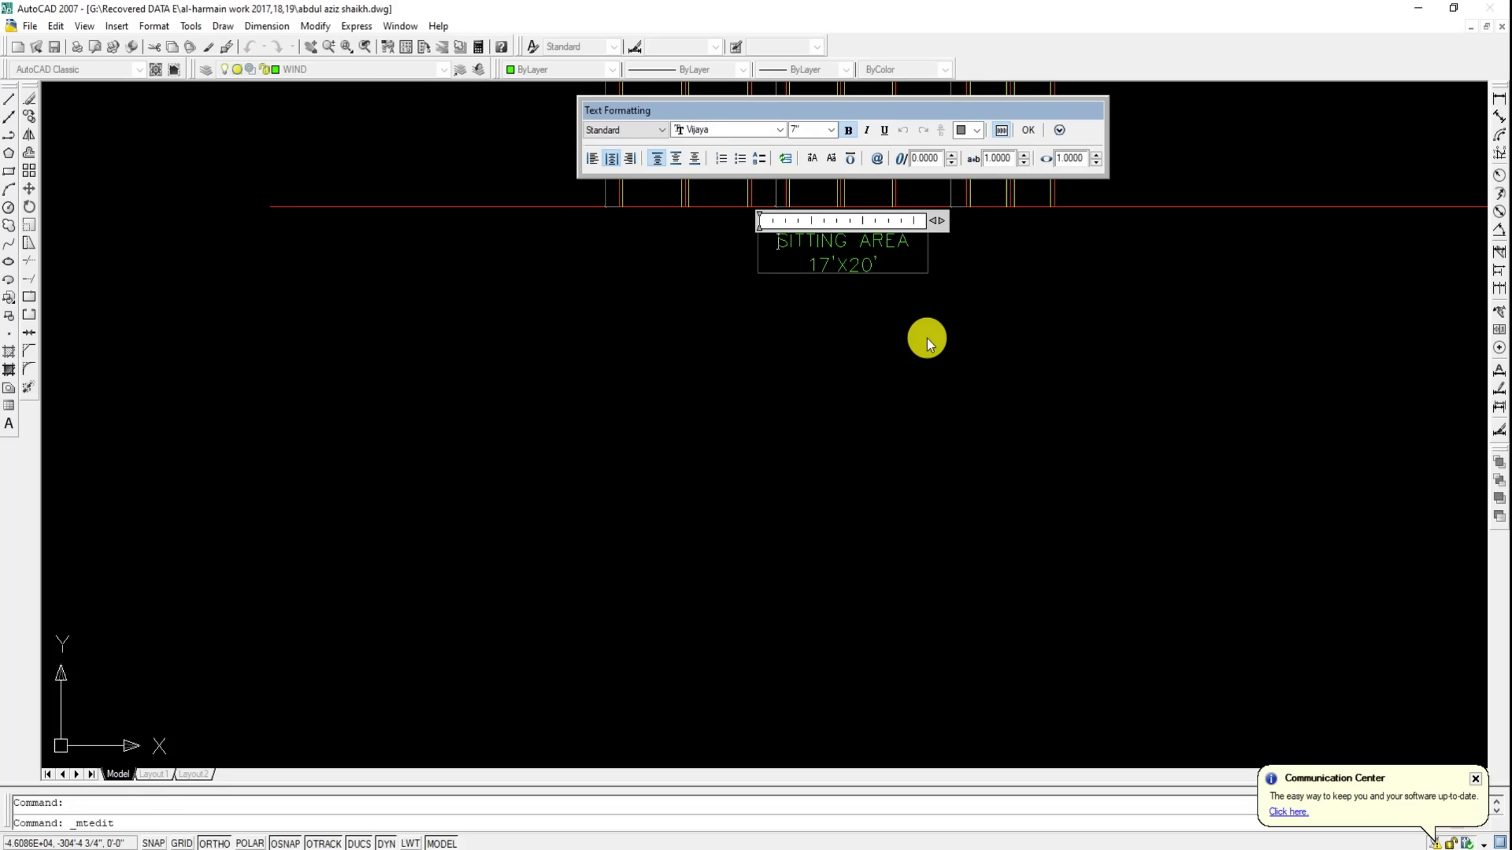
{"action": "key", "text": "ctrl+a"}
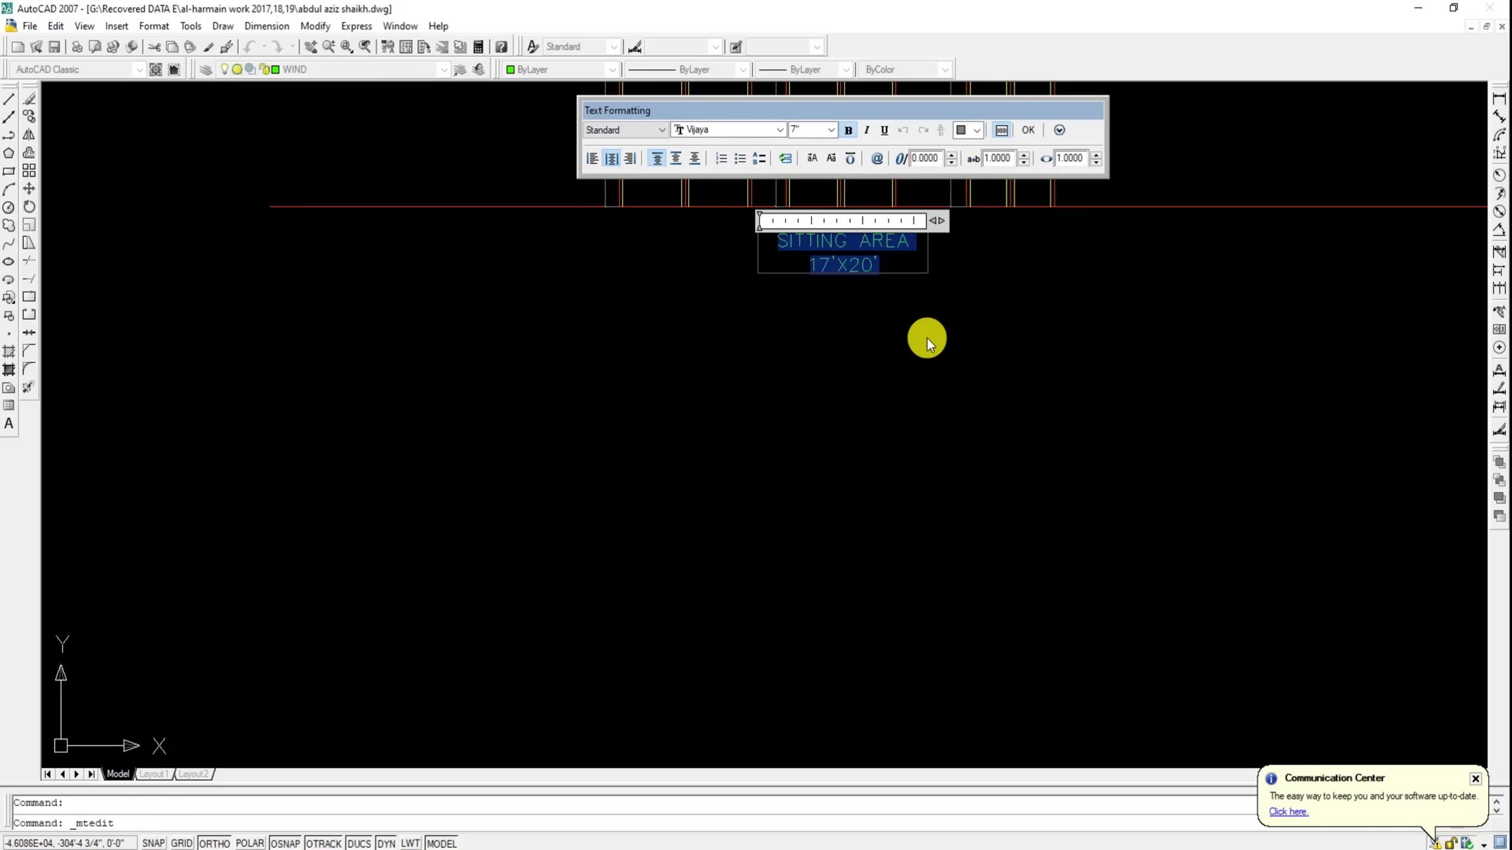
{"action": "type", "text": "main"}
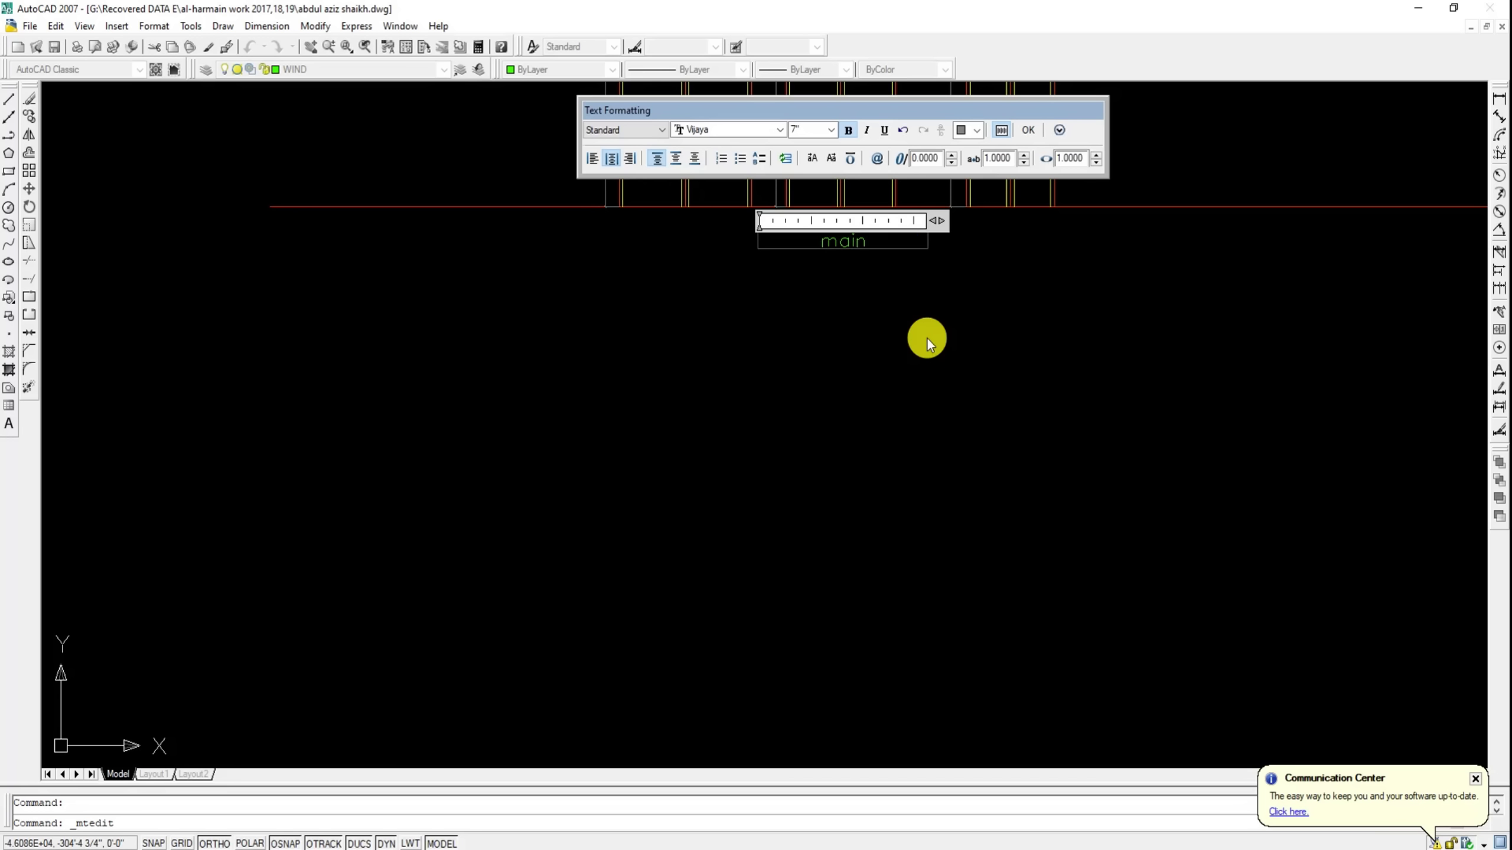
{"action": "key", "text": "ctrl+a"}
{"action": "type", "text": "MAIN EN"}
{"action": "type", "text": "TERANCE DOOR"}
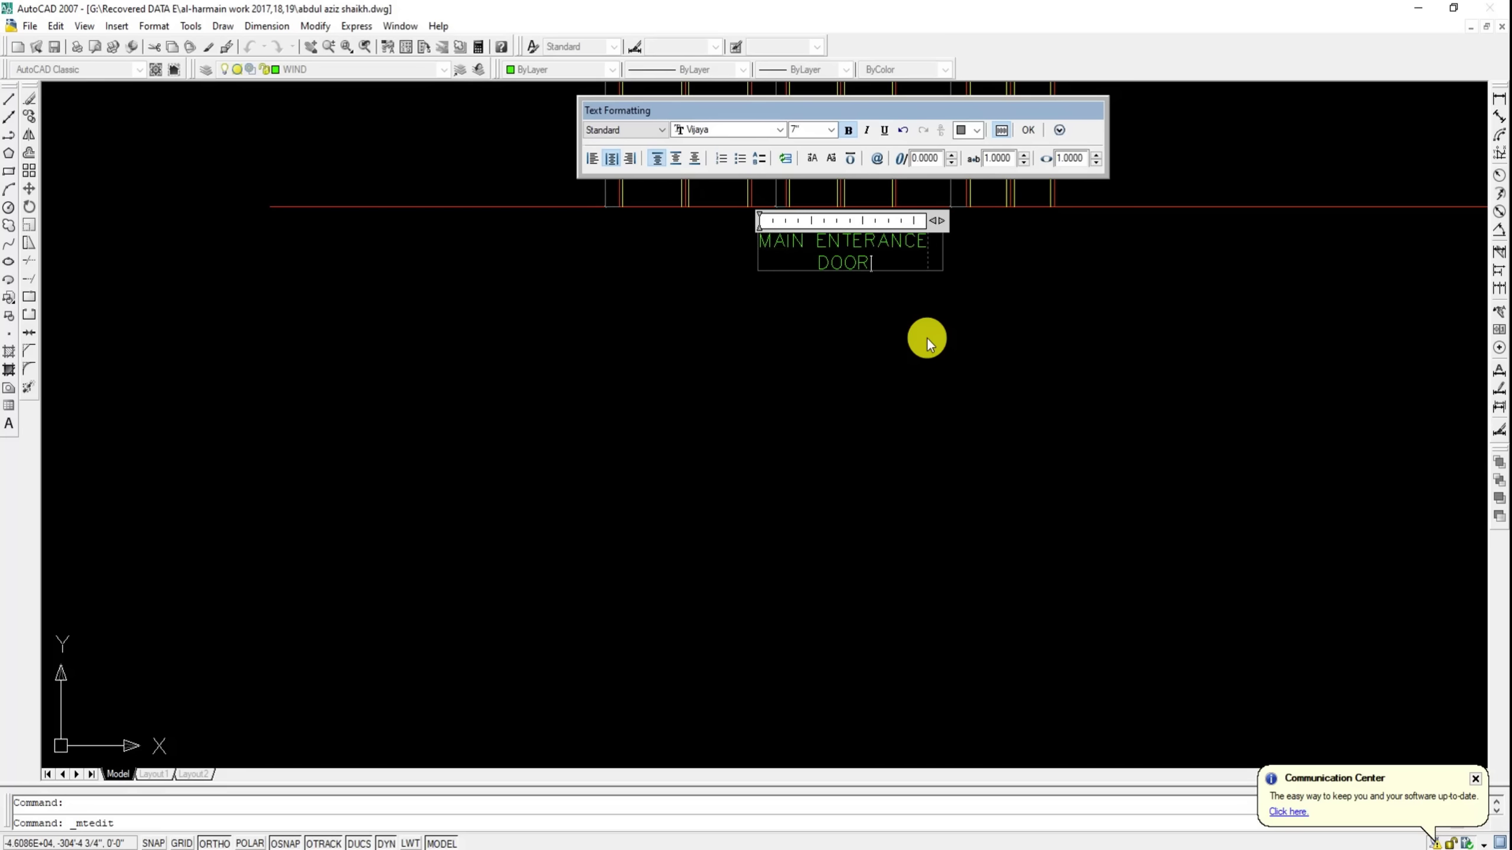
{"action": "type", "text": "S"}
{"action": "left_click", "coordinate": [926, 338]}
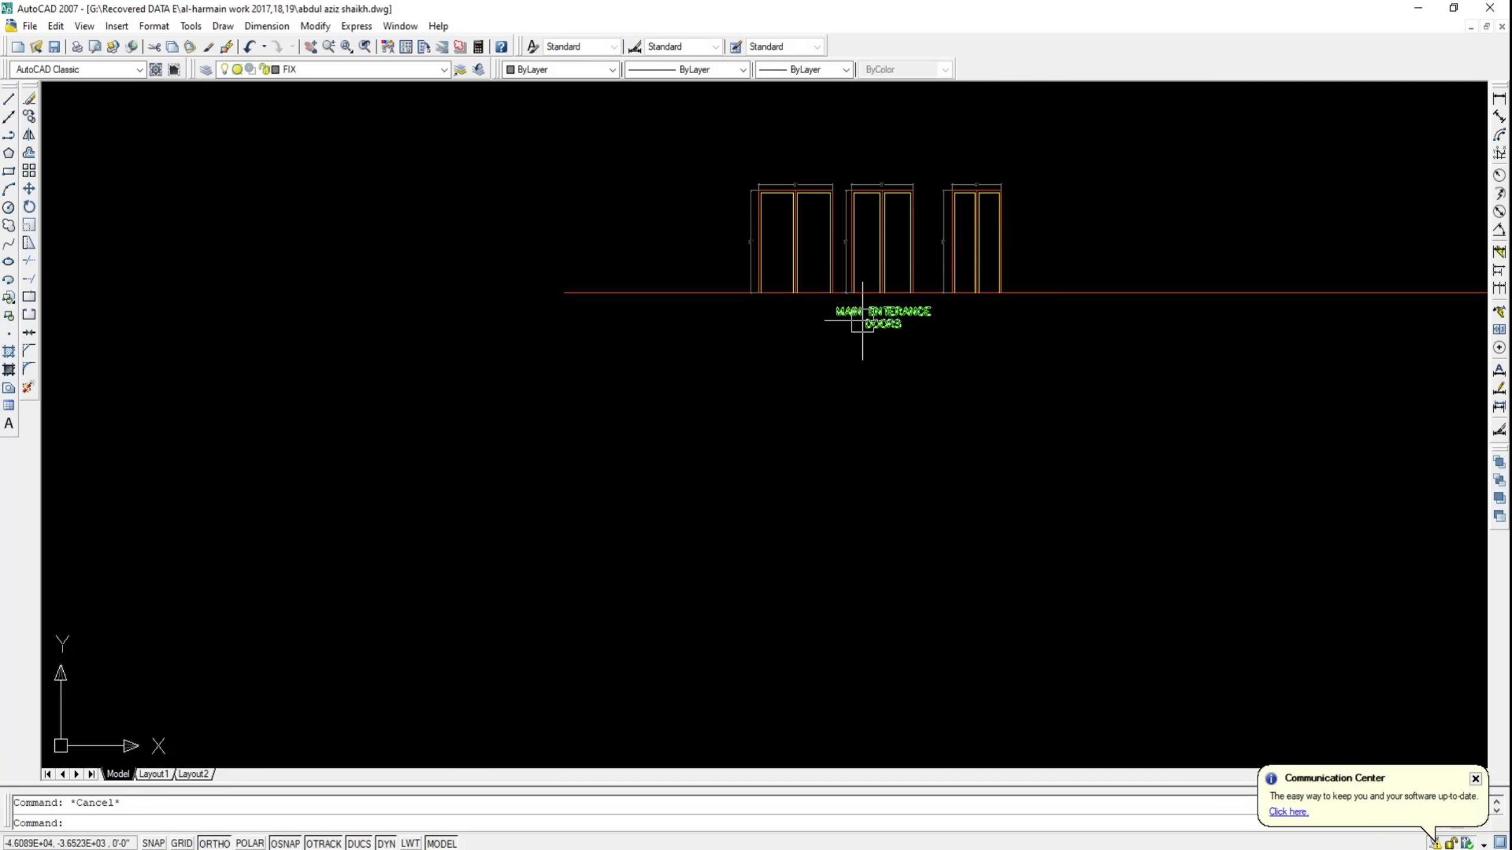
Draw a horizontal line well below the doors
{"action": "left_click", "coordinate": [12, 98]}
{"action": "key", "text": "Escape"}
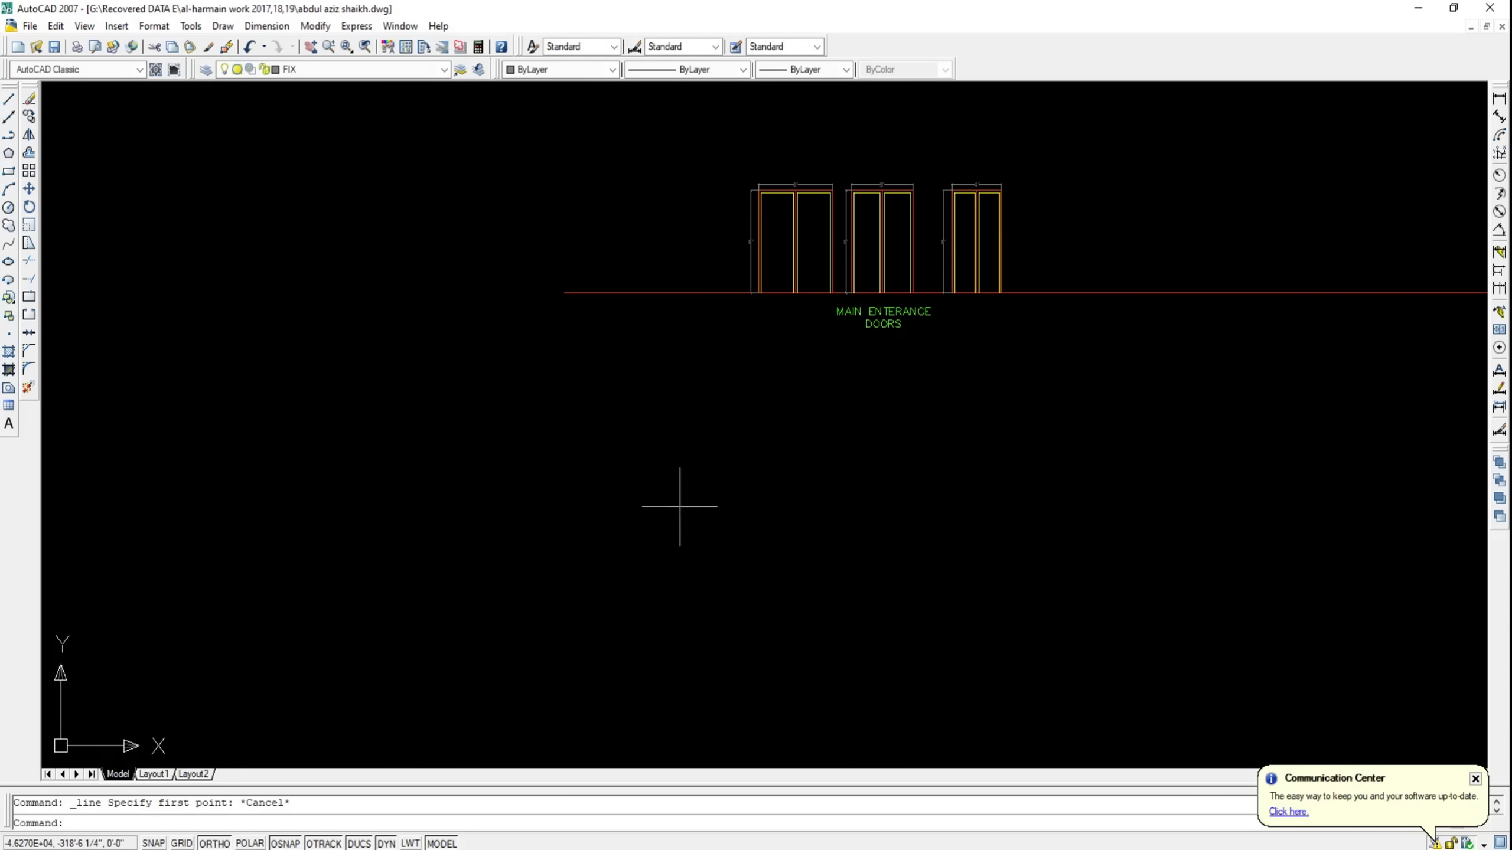
{"action": "left_click", "coordinate": [9, 102]}
{"action": "scroll", "coordinate": [540, 411], "scroll_direction": "down", "scroll_amount": 2}
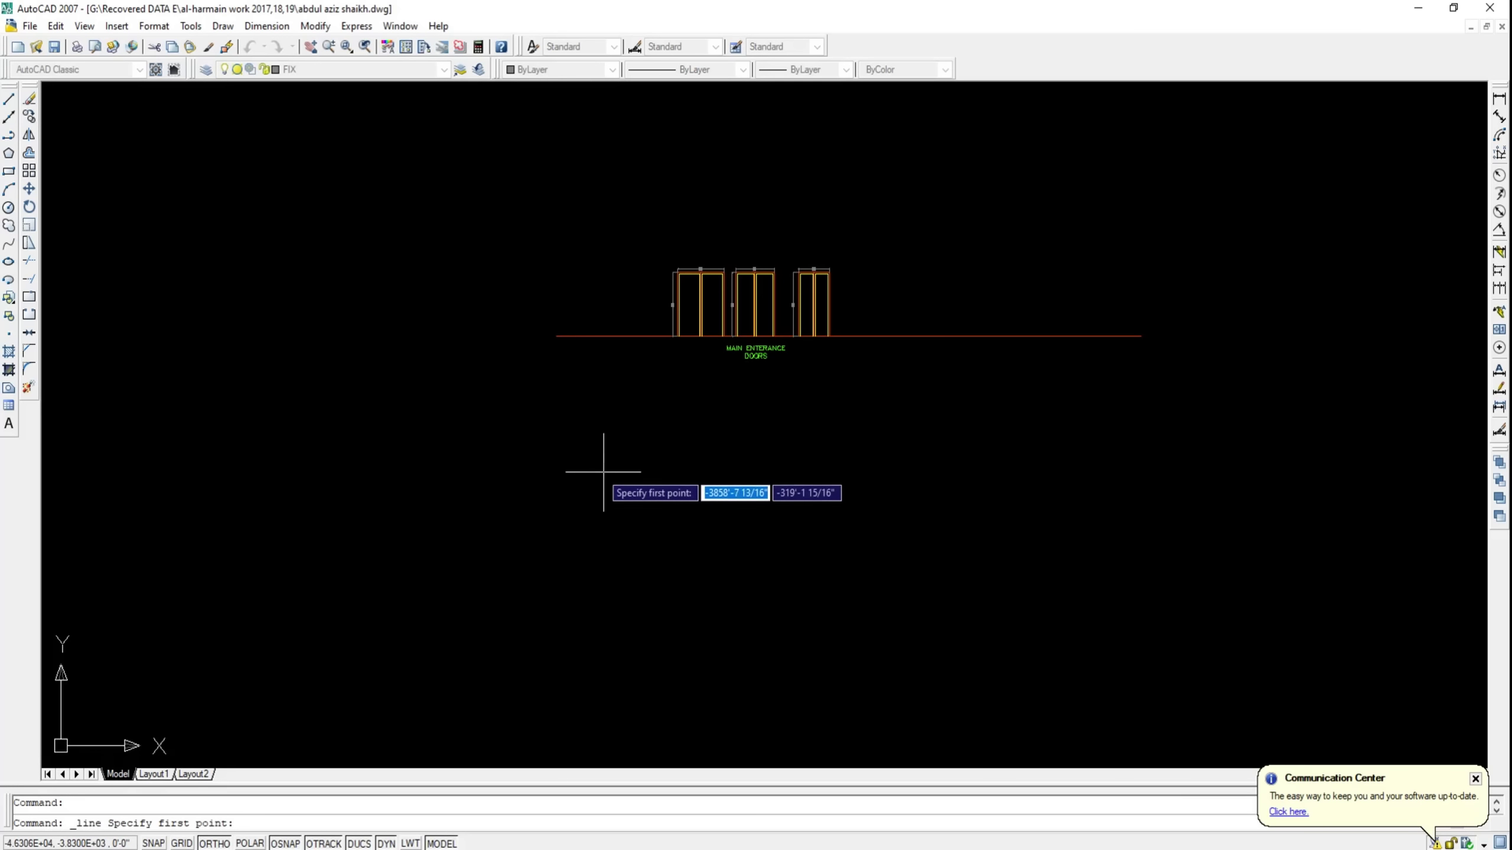
{"action": "left_click", "coordinate": [566, 471]}
{"action": "left_click", "coordinate": [1027, 479]}
{"action": "key", "text": "Escape"}
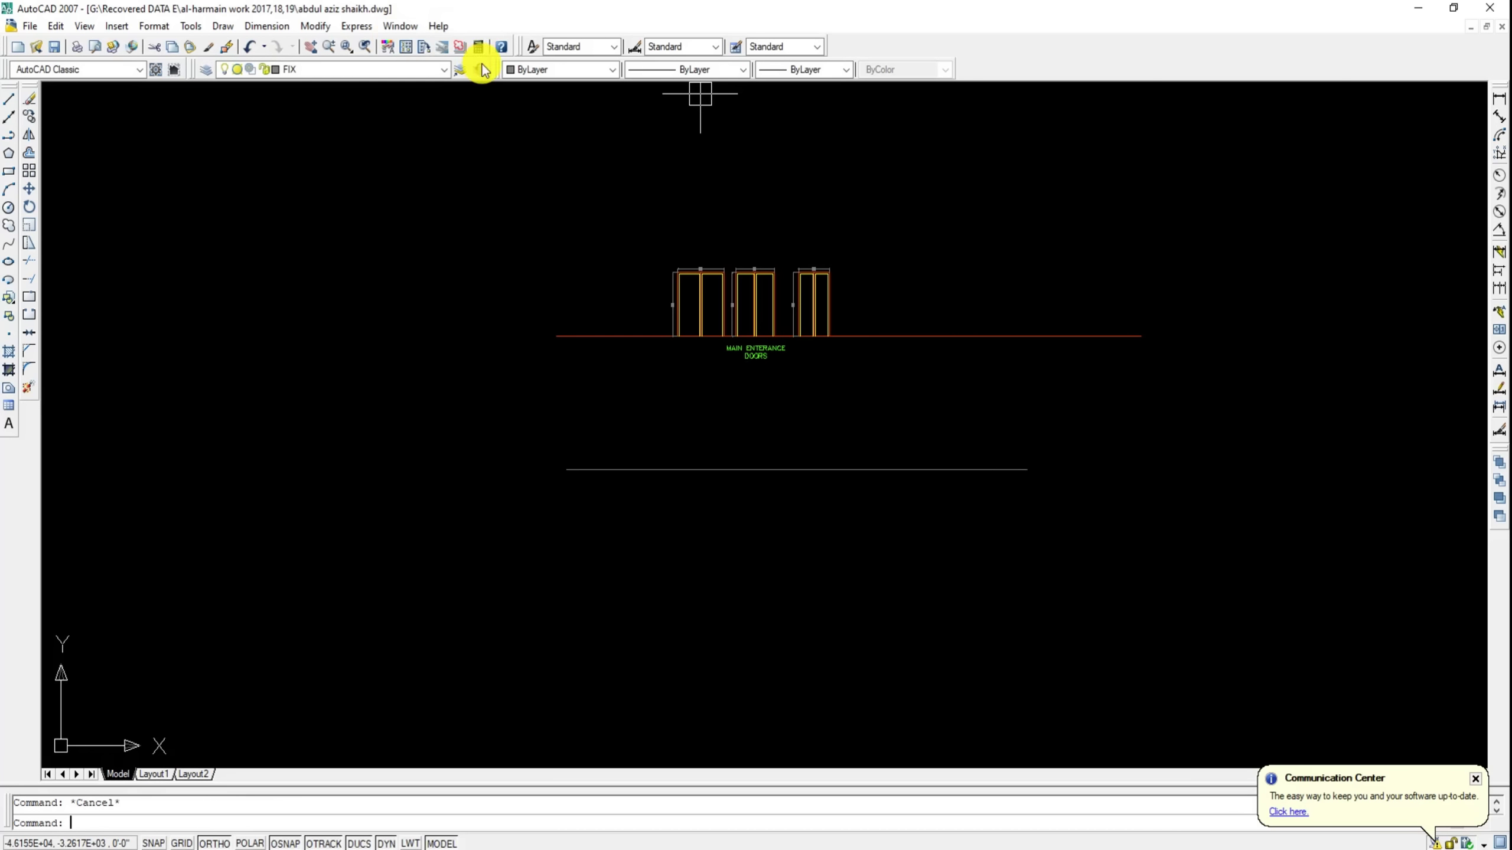
Match the new lower line's properties to the red ground line
{"action": "left_click", "coordinate": [227, 48]}
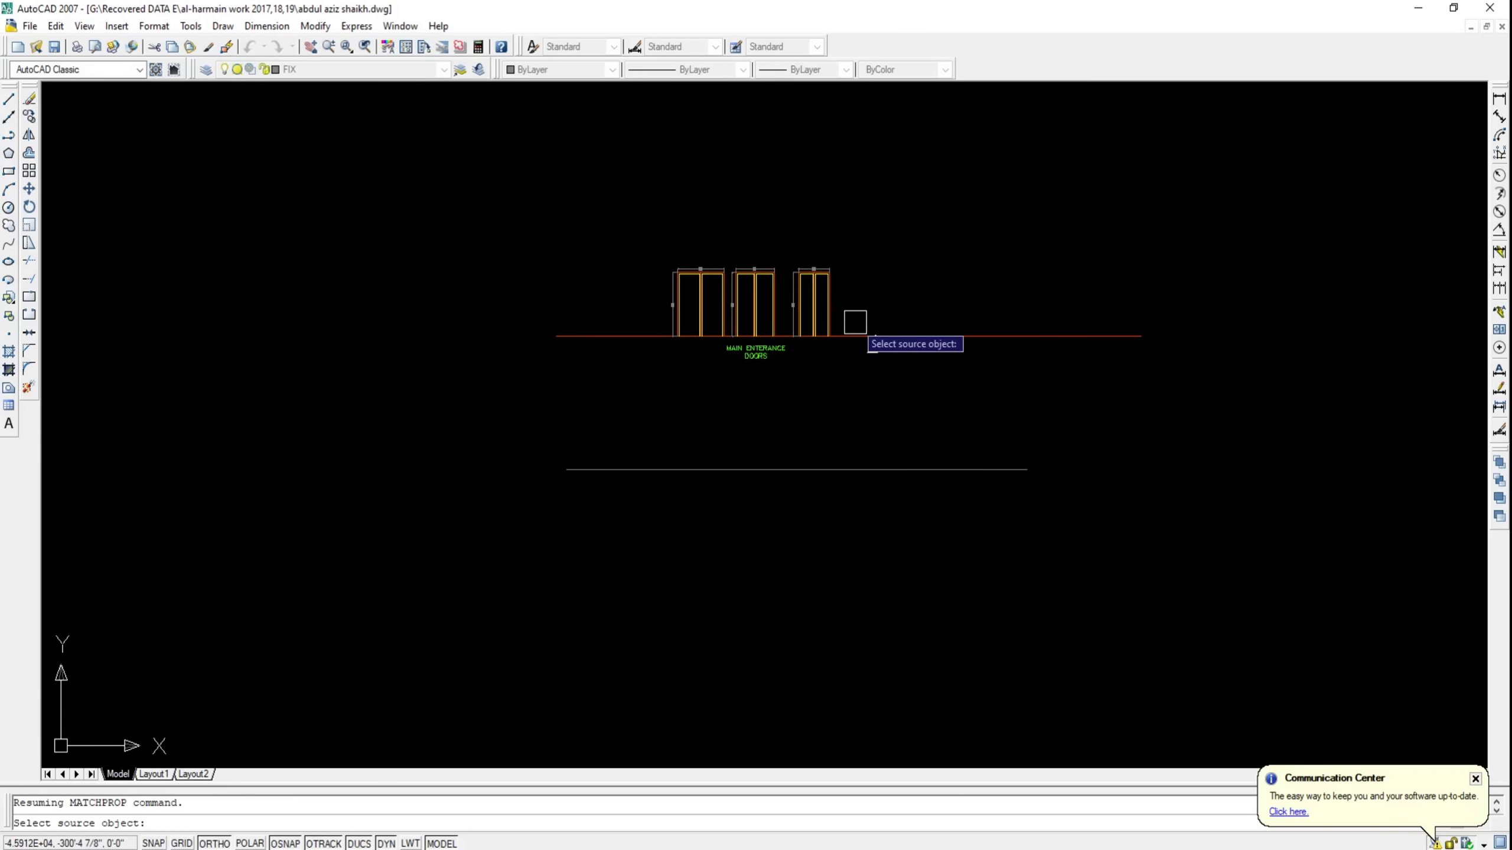
{"action": "left_click", "coordinate": [868, 337]}
{"action": "left_click", "coordinate": [820, 470]}
{"action": "key", "text": "Escape"}
Trim the ground line back on both sides of the doors
{"action": "scroll", "coordinate": [661, 352], "scroll_direction": "up", "scroll_amount": 2}
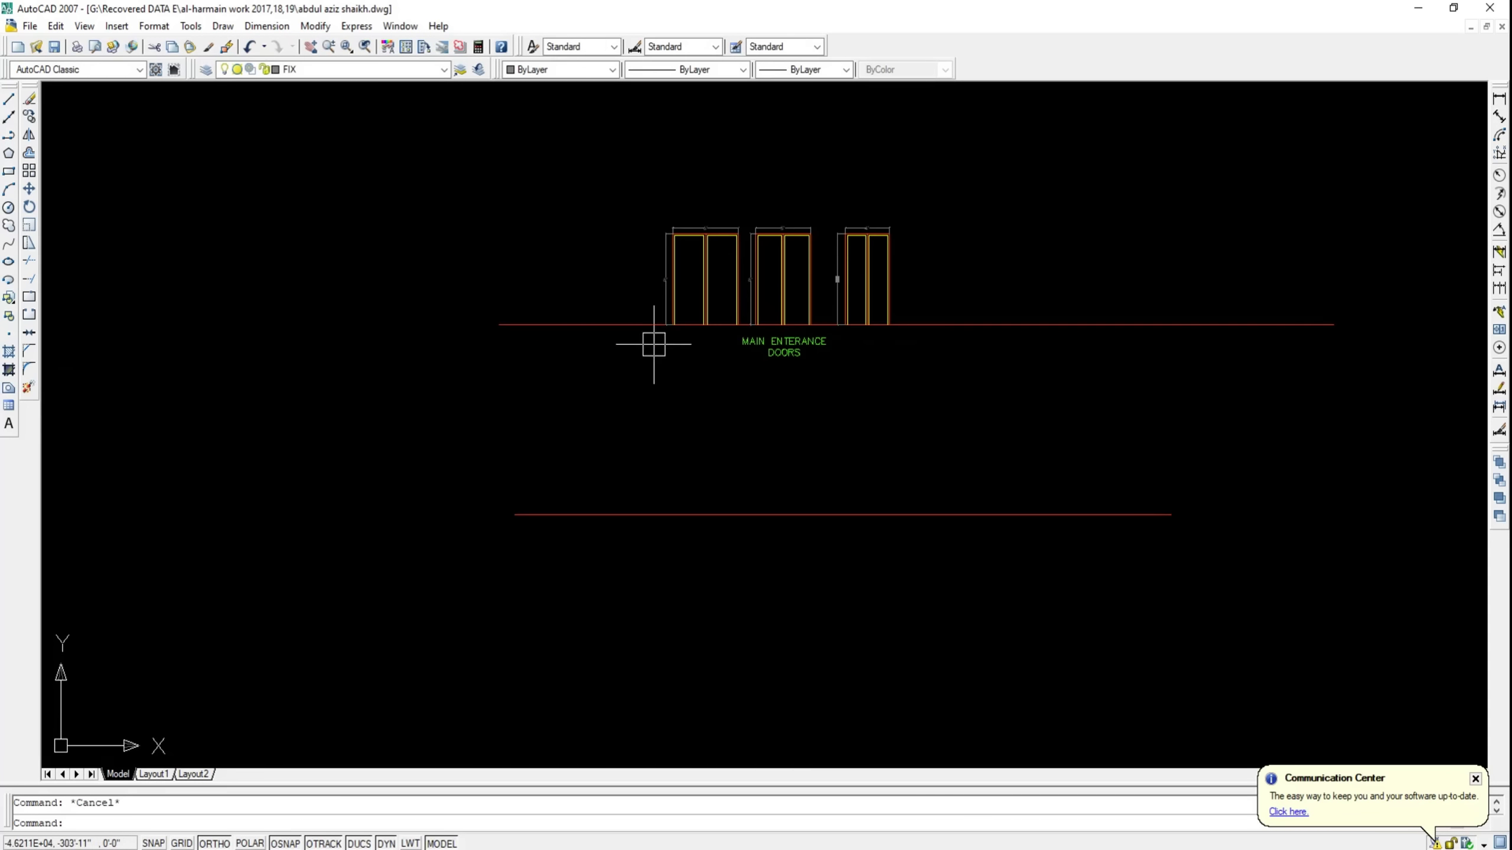
{"action": "left_click", "coordinate": [28, 261]}
{"action": "key", "text": "Return"}
{"action": "left_click", "coordinate": [565, 325]}
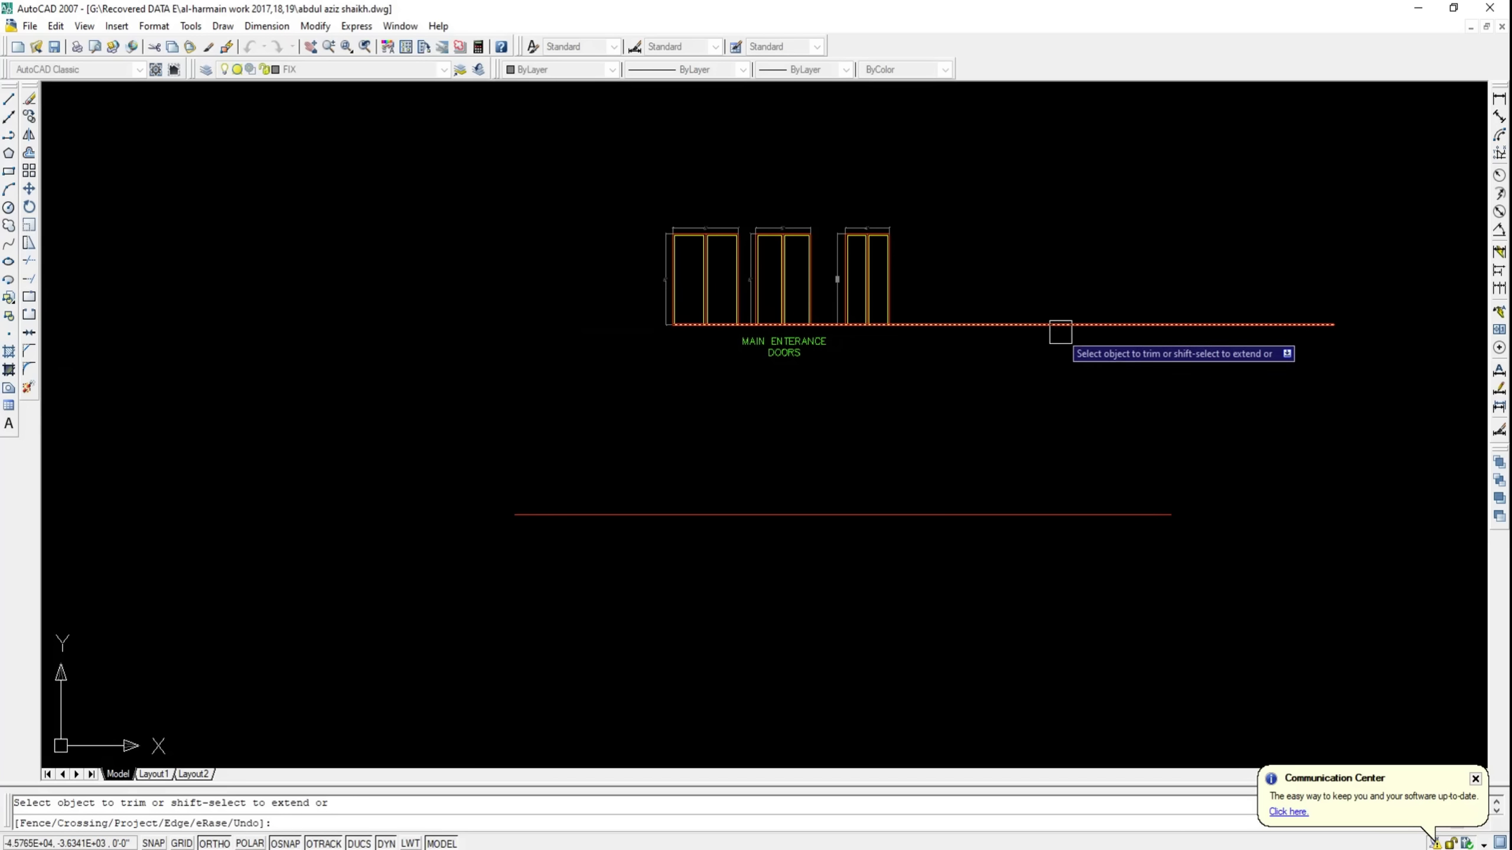
{"action": "left_click", "coordinate": [1057, 326]}
{"action": "key", "text": "Escape"}
{"action": "key", "text": "Escape"}
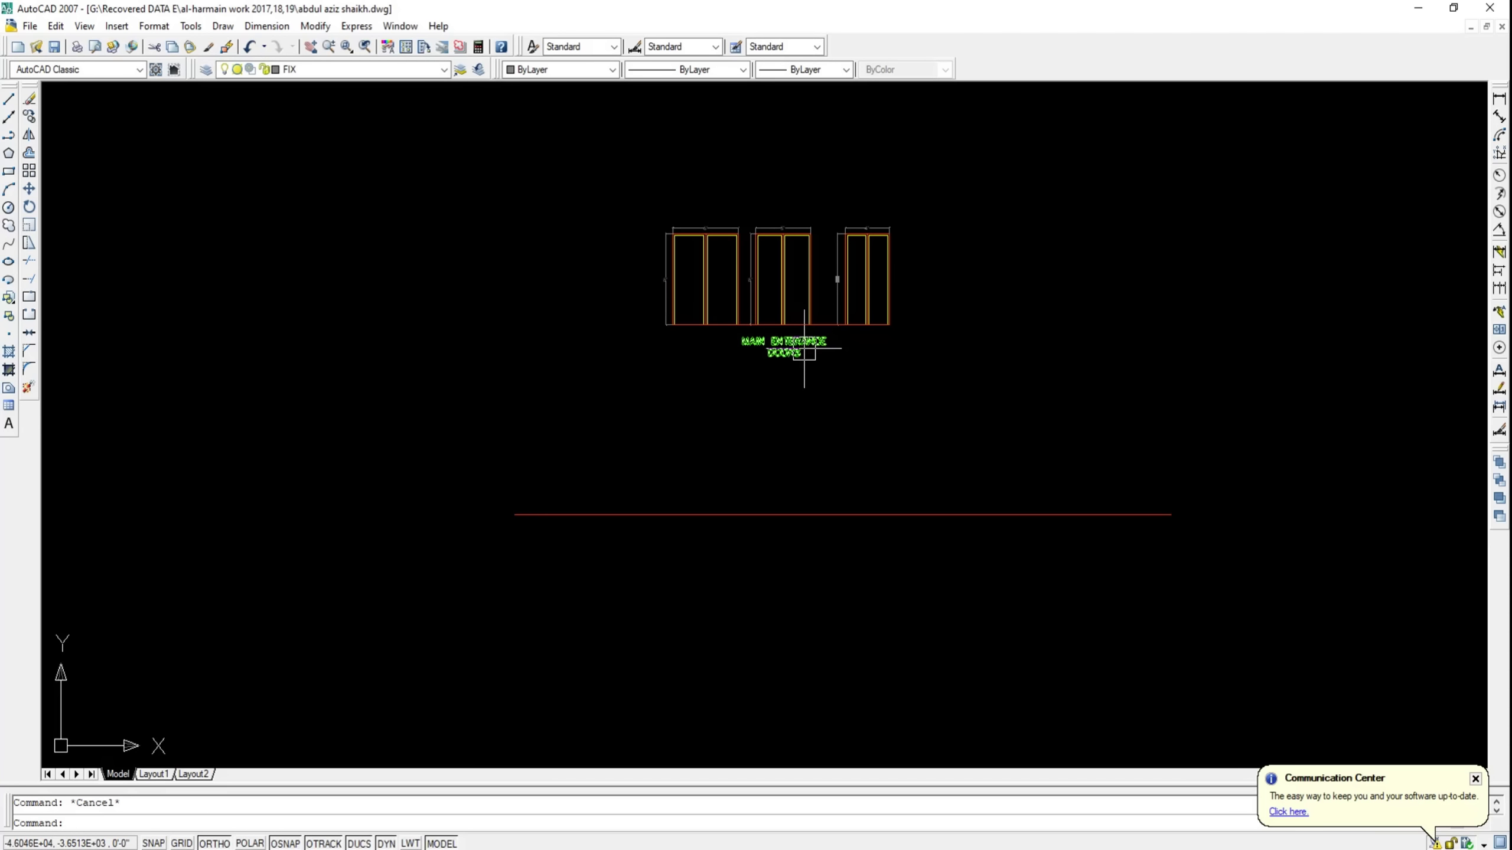
Begin a new line from the red lower line's left end
{"action": "scroll", "coordinate": [804, 349], "scroll_direction": "up", "scroll_amount": 2}
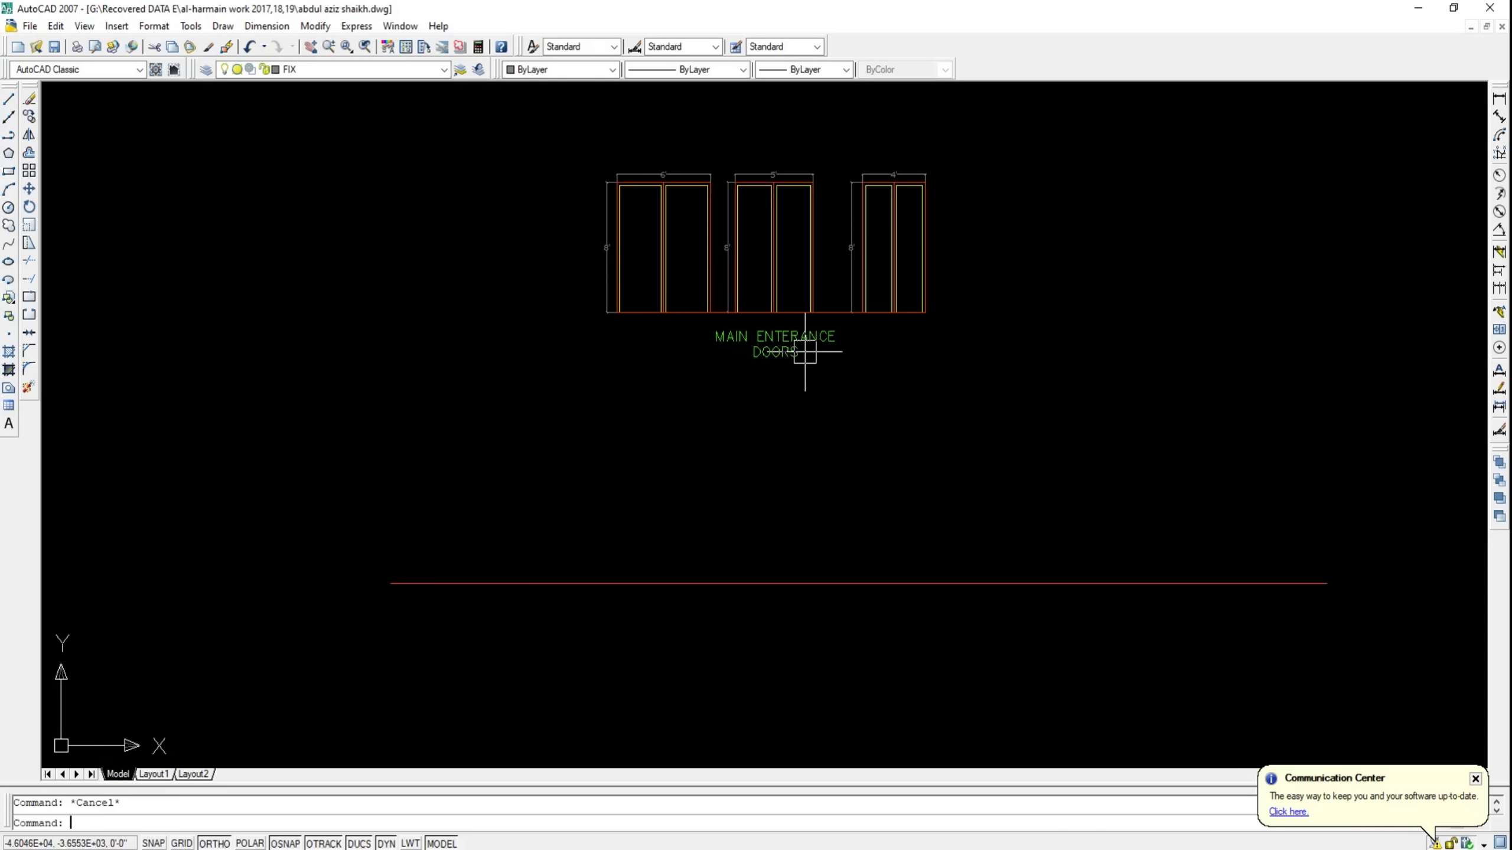
{"action": "left_click", "coordinate": [9, 99]}
{"action": "scroll", "coordinate": [540, 432], "scroll_direction": "down", "scroll_amount": 2}
{"action": "scroll", "coordinate": [462, 496], "scroll_direction": "up", "scroll_amount": 1}
{"action": "left_click", "coordinate": [420, 503]}
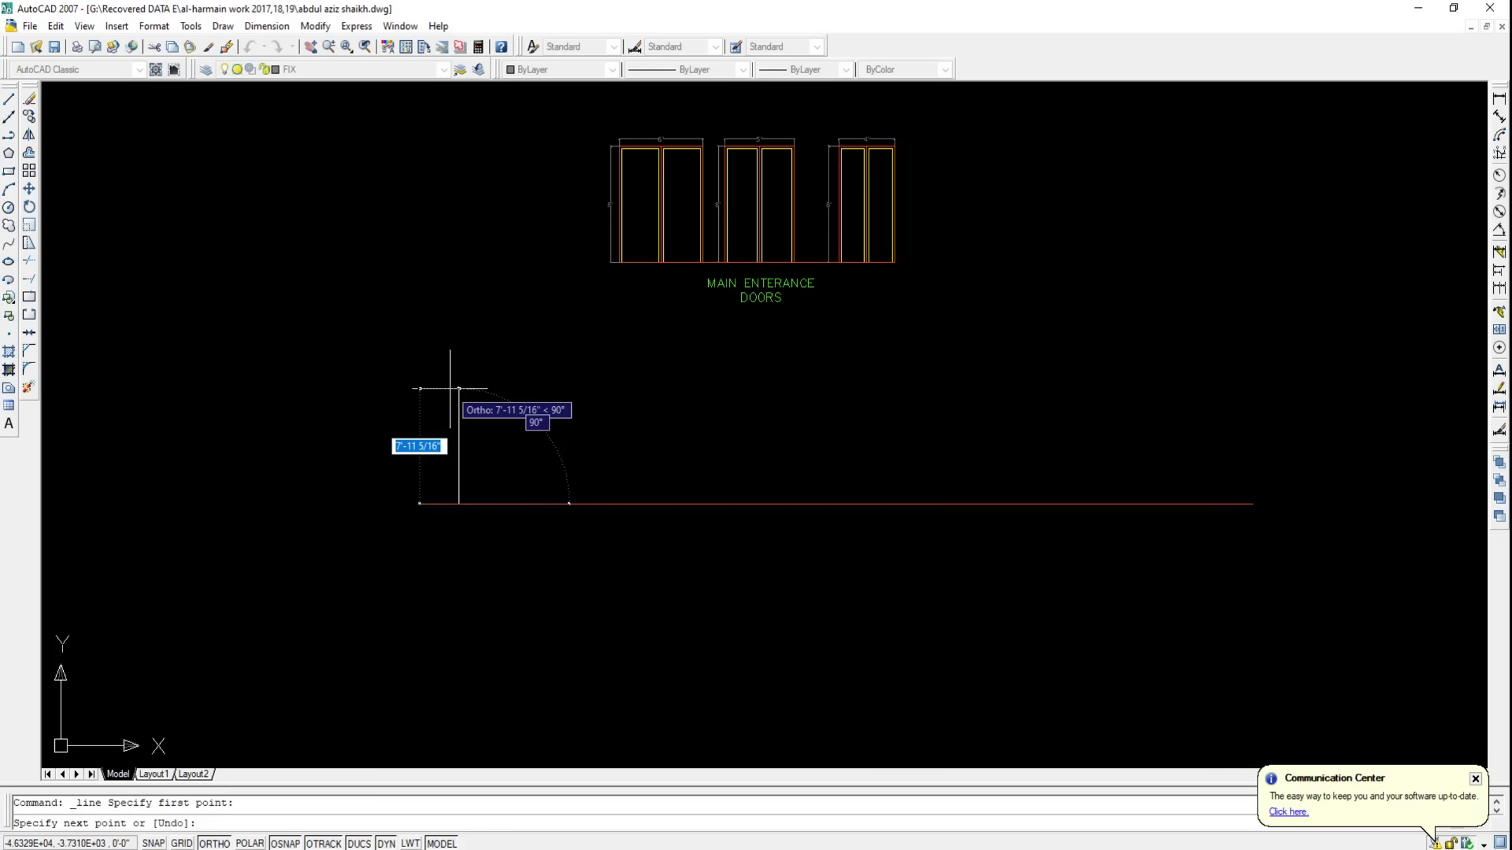
Abandon the unfinished line and move the middle 5' door to its new position
{"action": "scroll", "coordinate": [458, 388], "scroll_direction": "up", "scroll_amount": 2}
{"action": "key", "text": "Escape"}
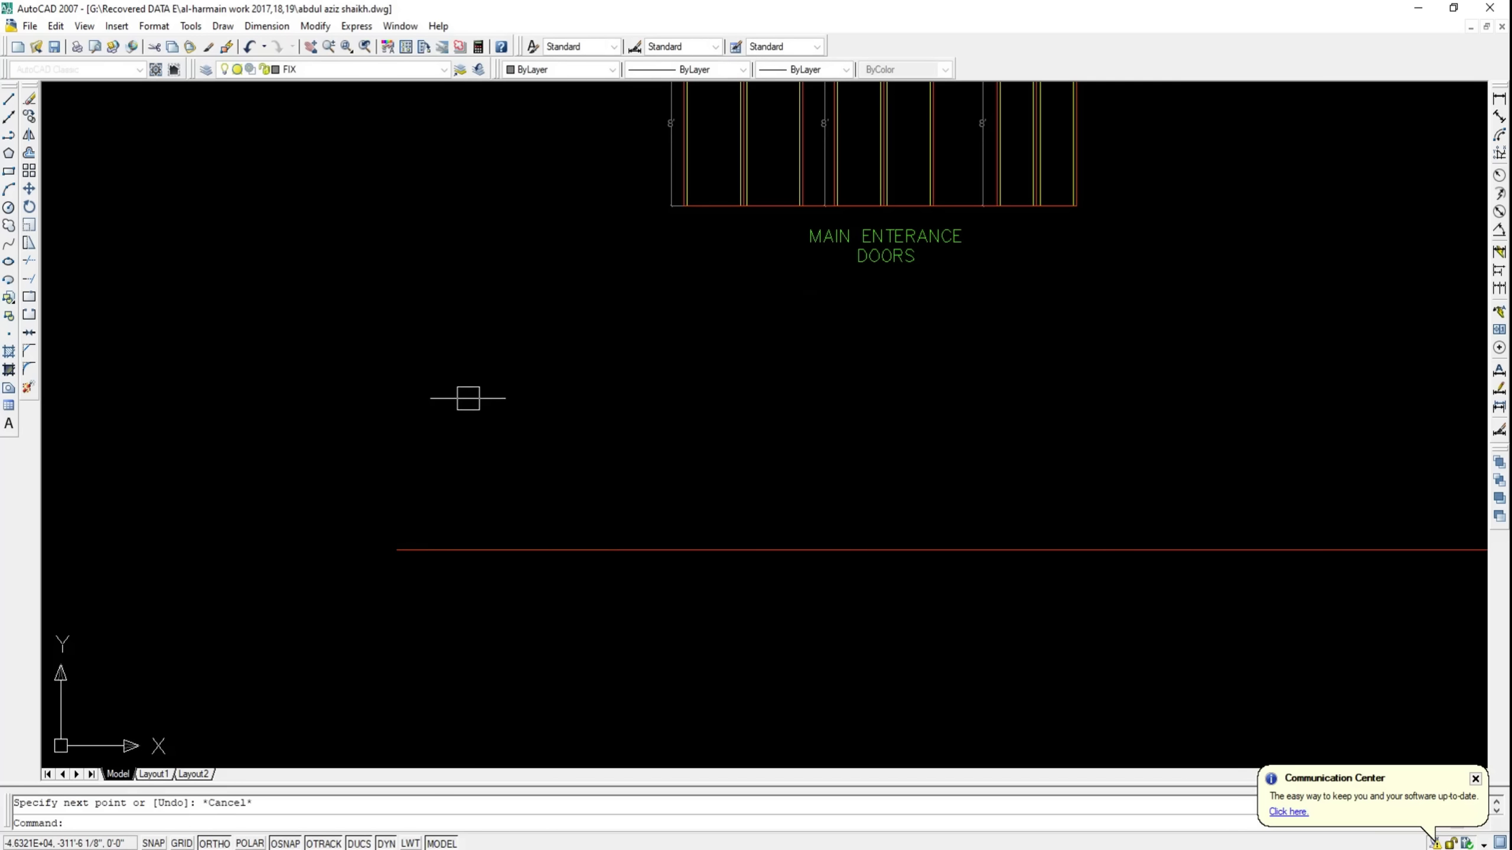
{"action": "scroll", "coordinate": [573, 388], "scroll_direction": "down", "scroll_amount": 4}
{"action": "scroll", "coordinate": [593, 374], "scroll_direction": "up", "scroll_amount": 3}
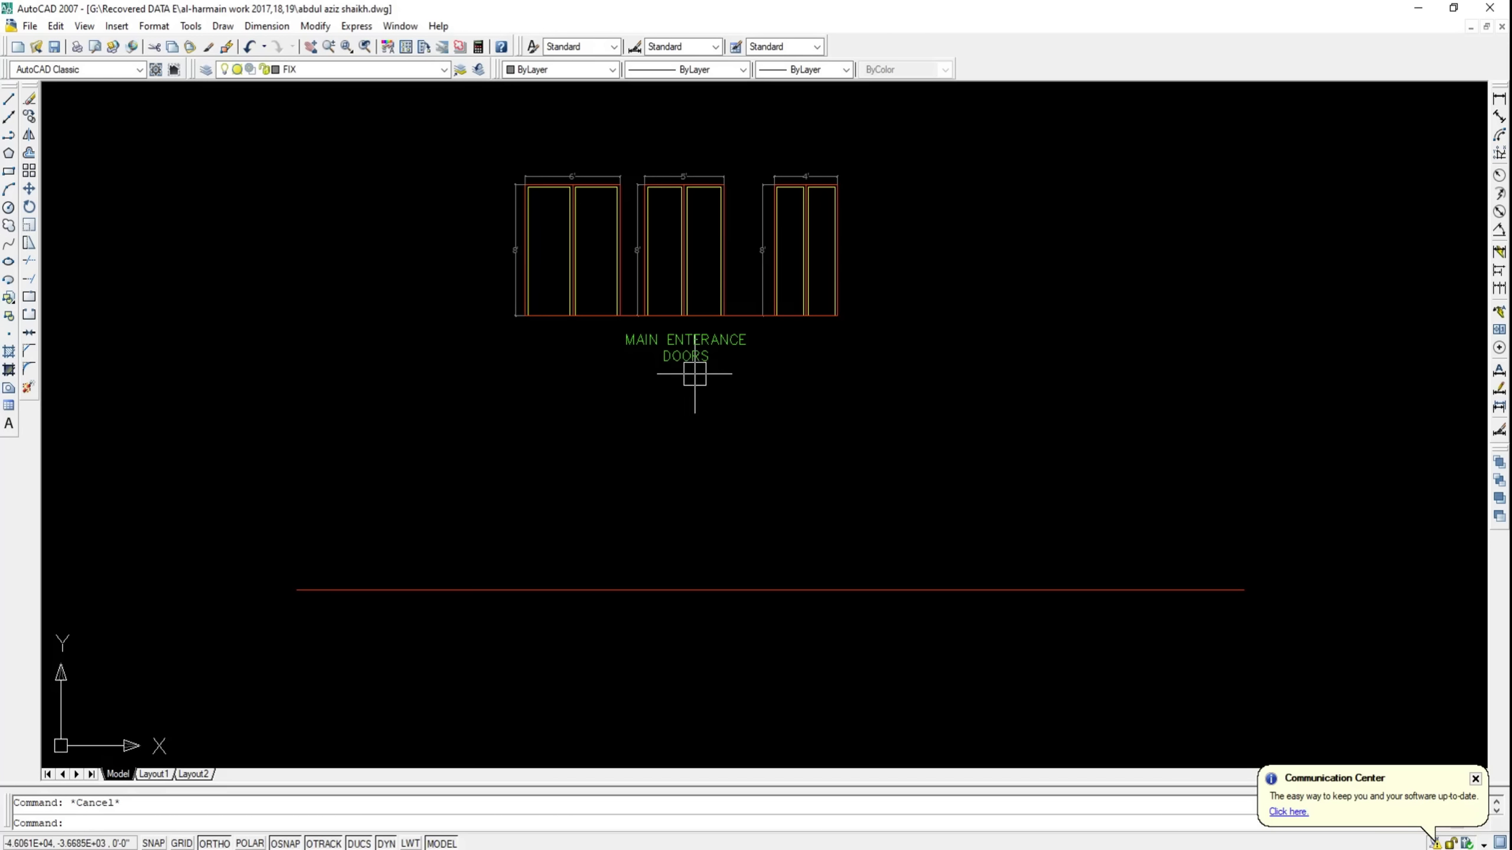
{"action": "scroll", "coordinate": [702, 185], "scroll_direction": "up", "scroll_amount": 1}
{"action": "left_click_drag", "start_coordinate": [705, 190], "coordinate": [597, 316]}
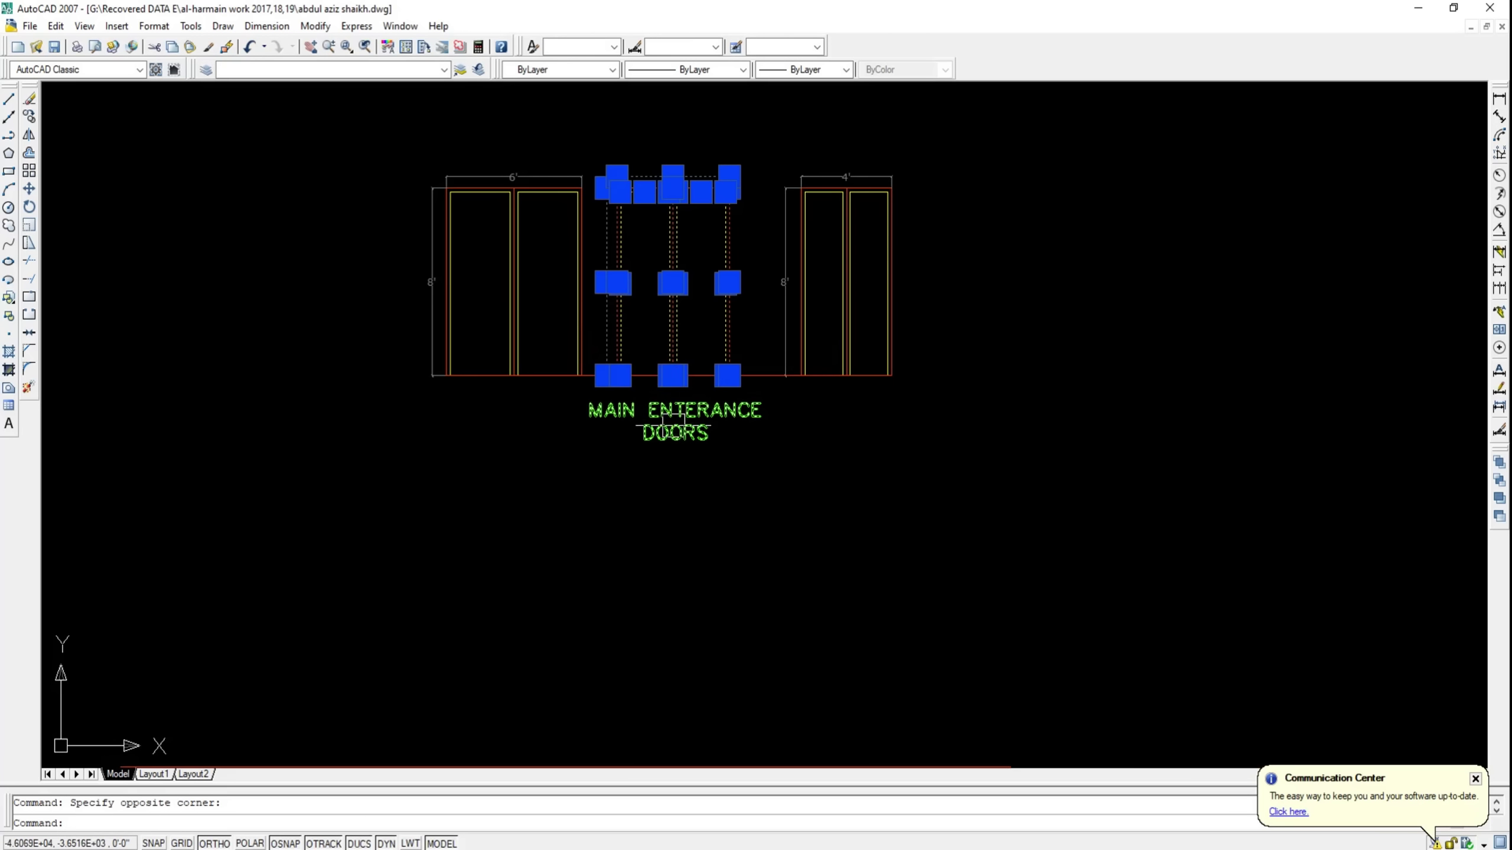
{"action": "scroll", "coordinate": [673, 426], "scroll_direction": "down", "scroll_amount": 1}
{"action": "type", "text": "m"}
{"action": "key", "text": "Return"}
{"action": "left_click", "coordinate": [665, 468]}
{"action": "key", "text": "Escape"}
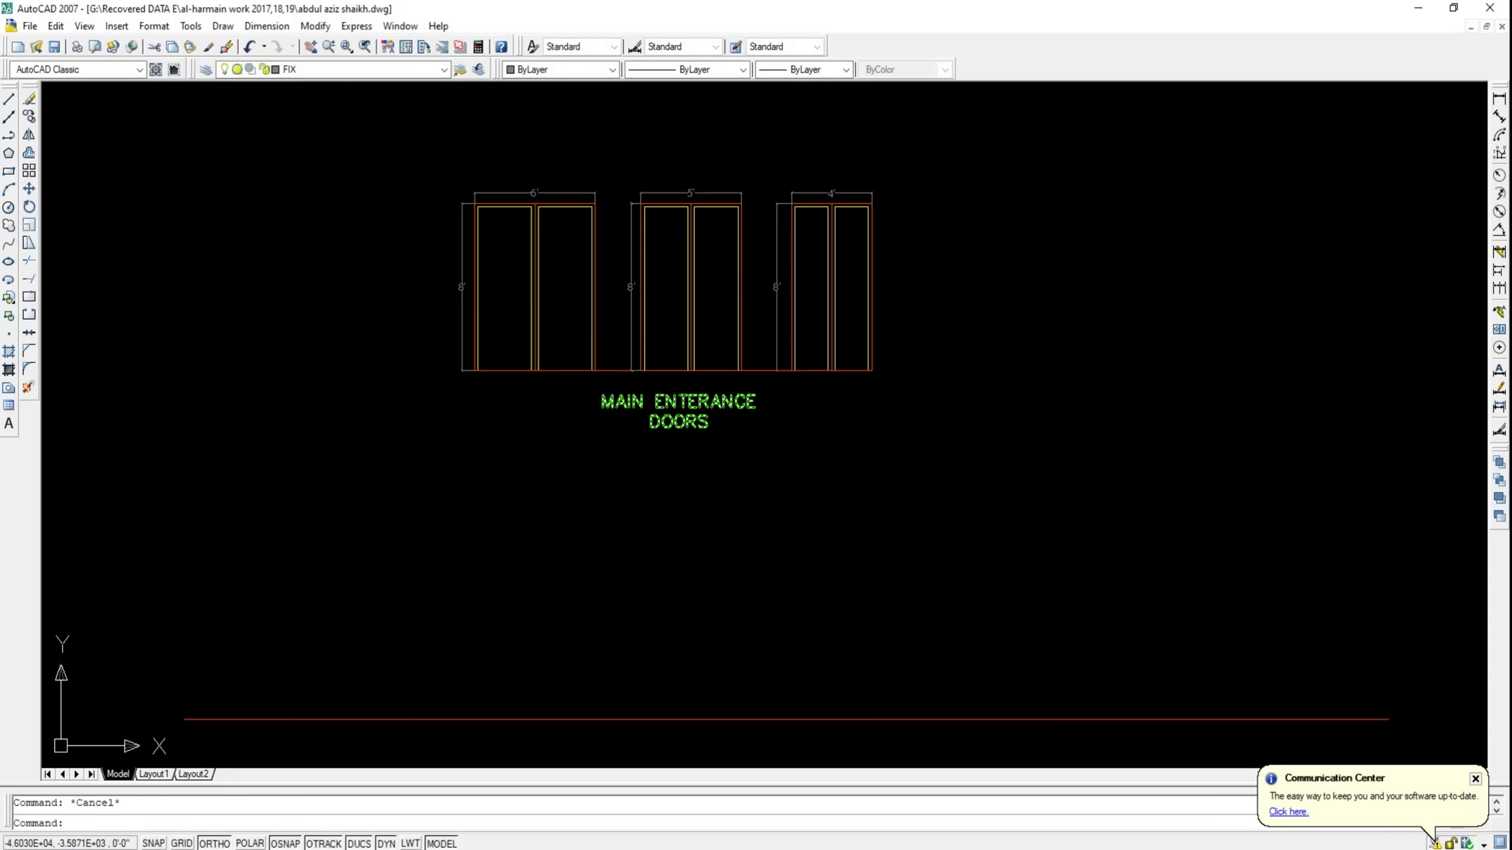
Select the MAIN ENTERANCE DOORS caption to check it, then deselect it
{"action": "scroll", "coordinate": [767, 381], "scroll_direction": "down", "scroll_amount": 1}
{"action": "scroll", "coordinate": [757, 399], "scroll_direction": "up", "scroll_amount": 1}
{"action": "left_click", "coordinate": [760, 392]}
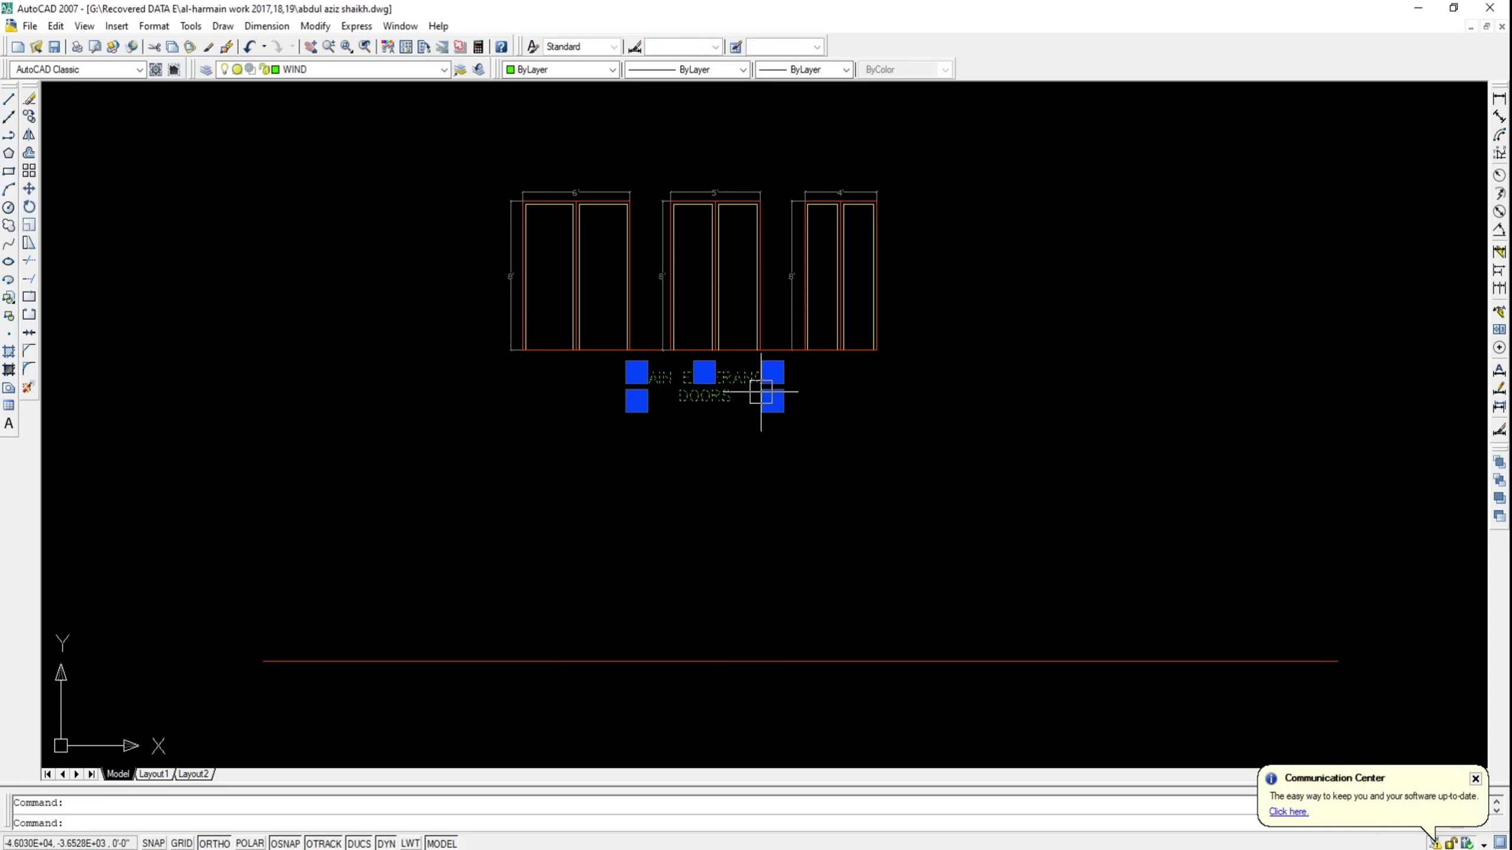
{"action": "key", "text": "Escape"}
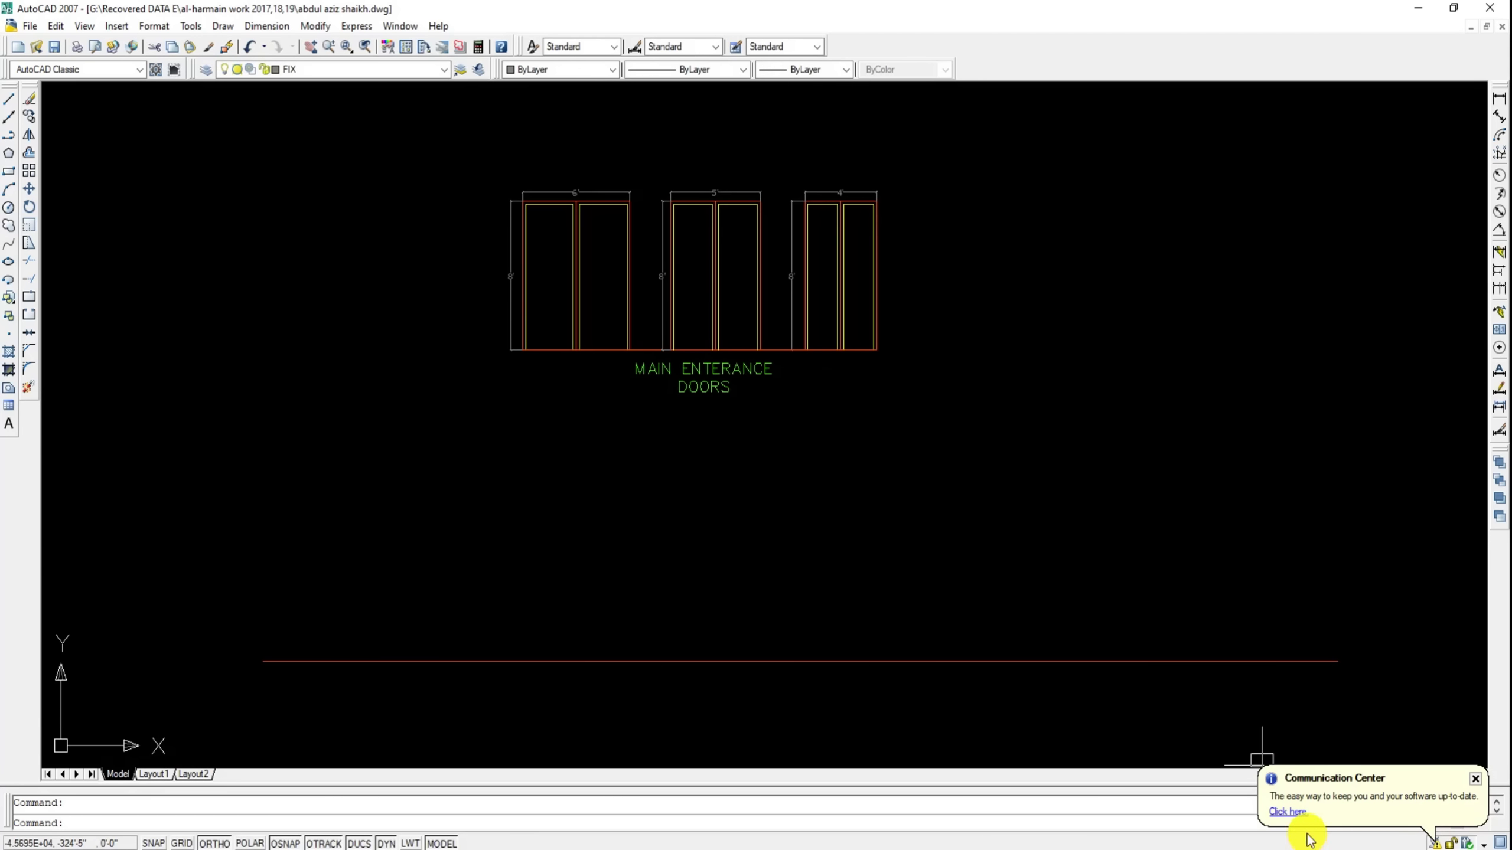